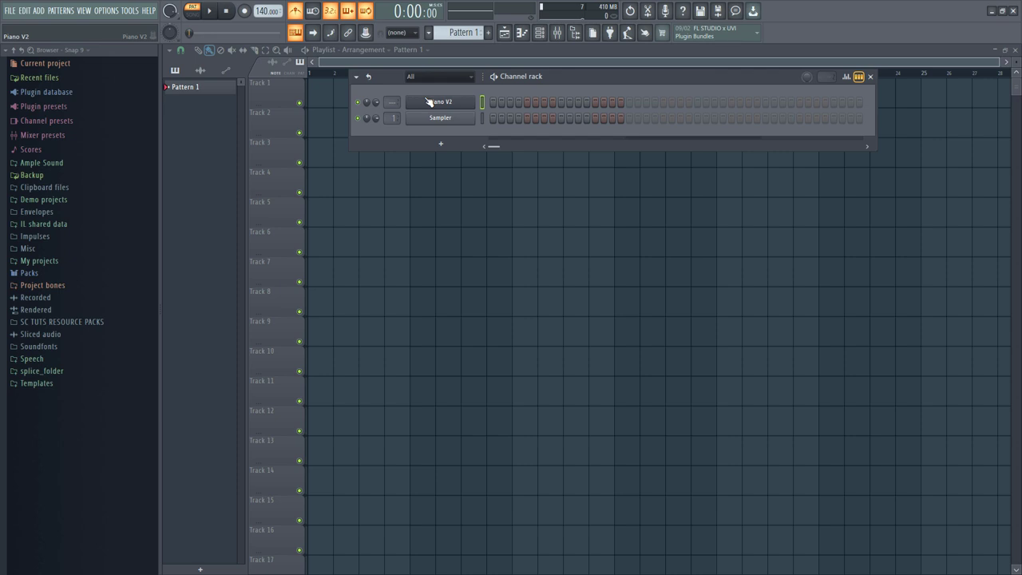
Step: Open the Piano V2 channel's piano roll and set its key labels to show all notes
right_click(429, 102)
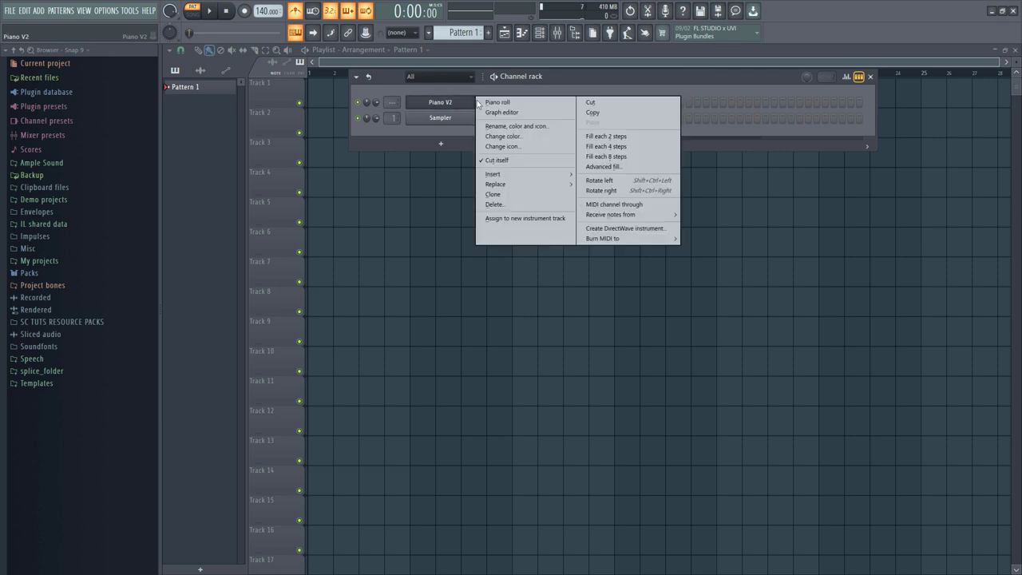
left_click(549, 104)
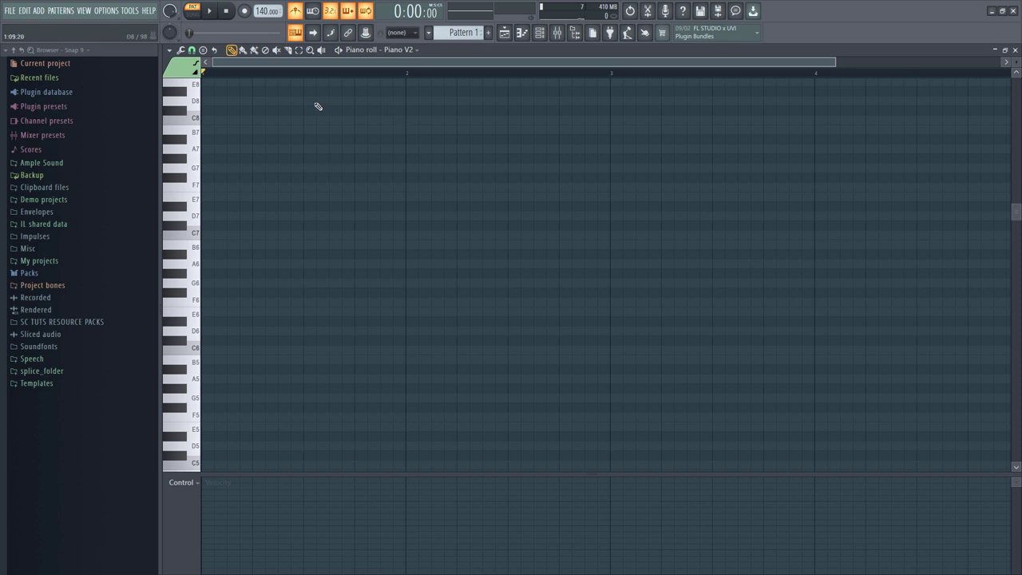
left_click(169, 51)
left_click(169, 51)
left_click(170, 52)
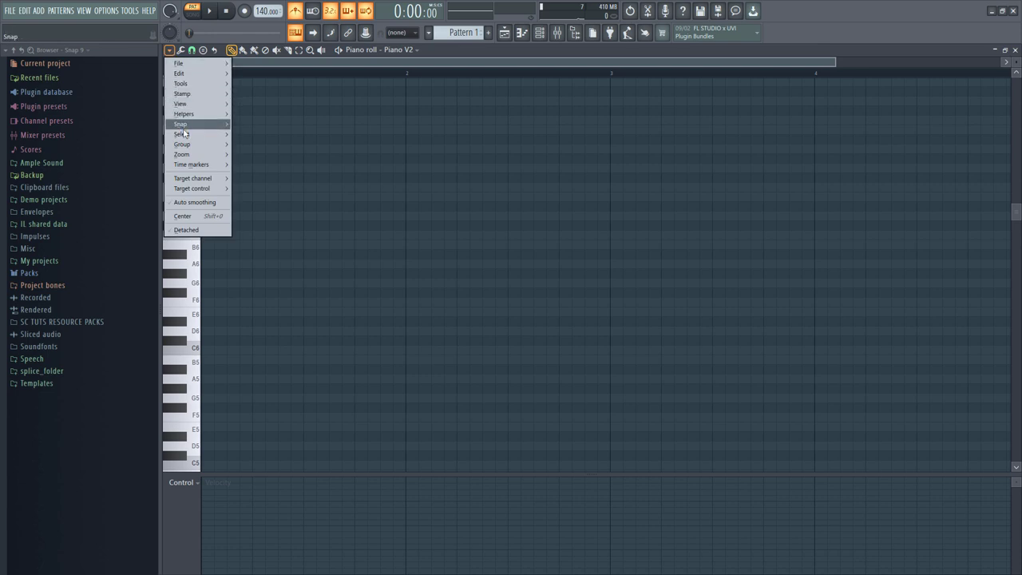
mouse_move(182, 104)
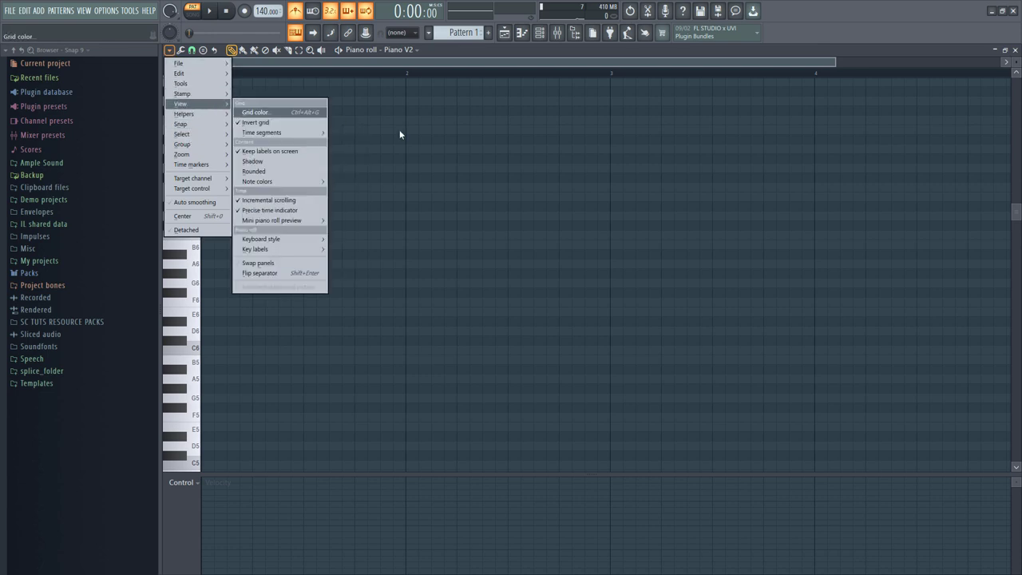
mouse_move(288, 251)
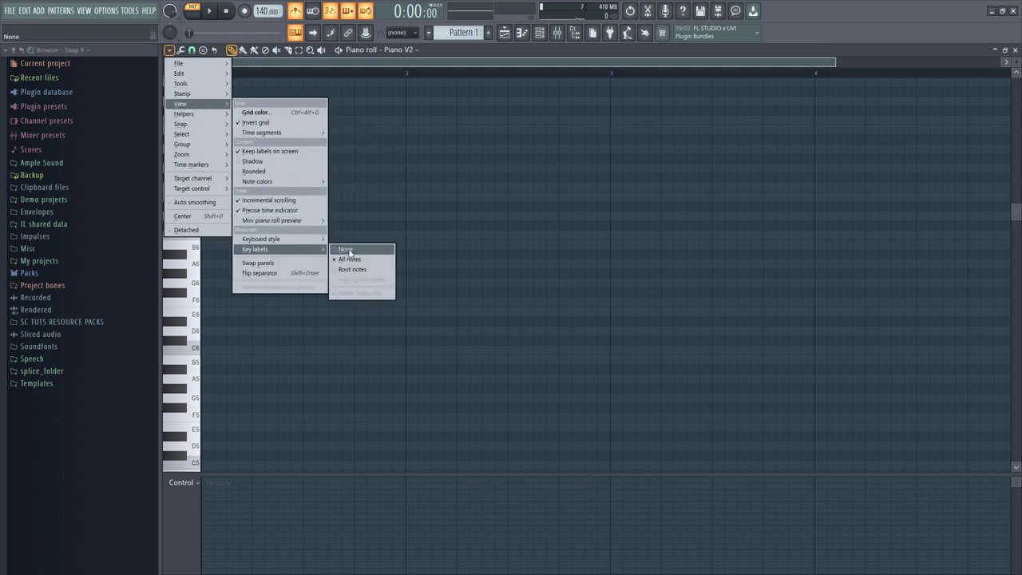
left_click(355, 260)
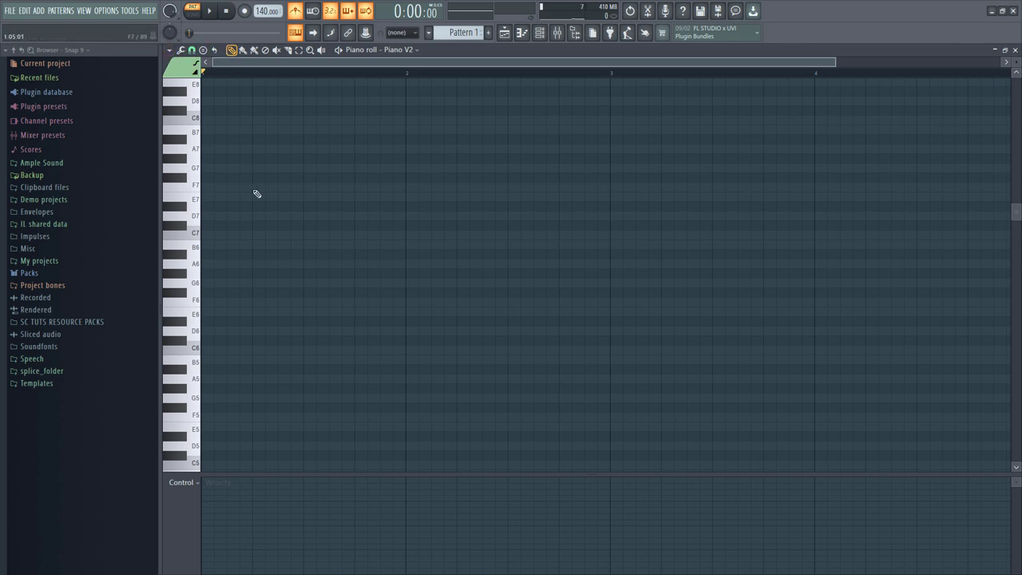
Step: Set the piano roll's scale highlighting to the Major scale with root note C
left_click(169, 51)
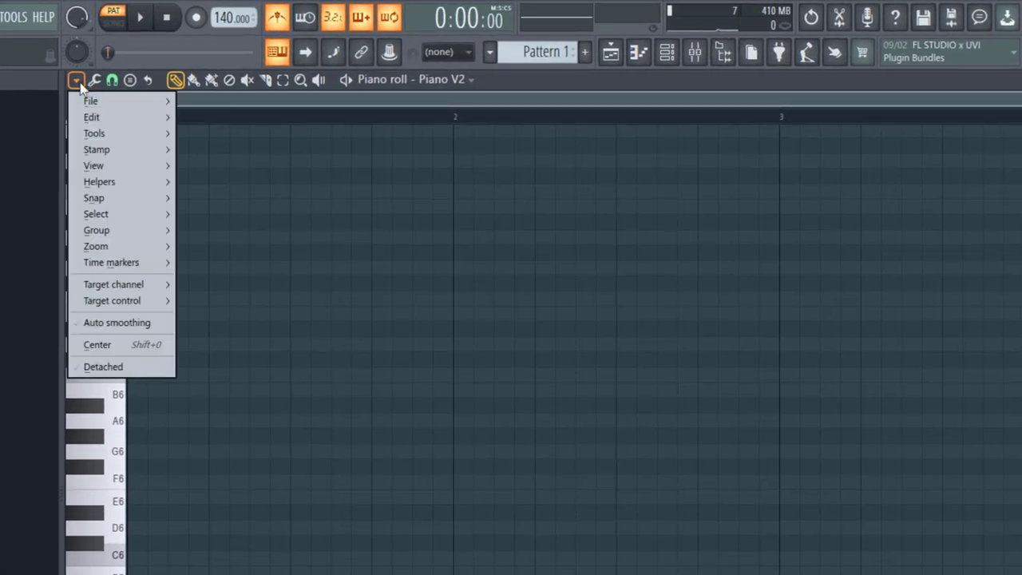
mouse_move(107, 182)
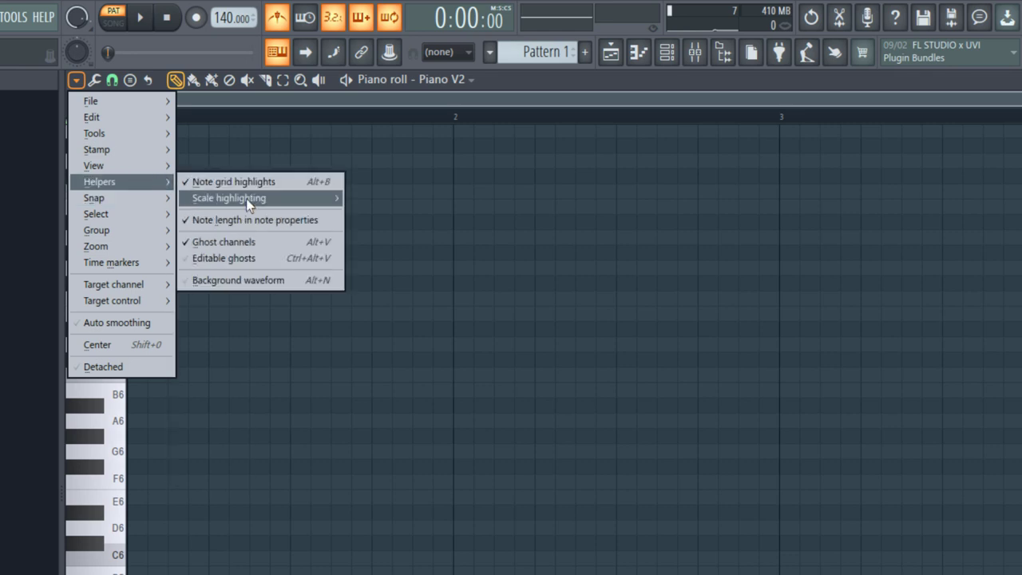
mouse_move(249, 204)
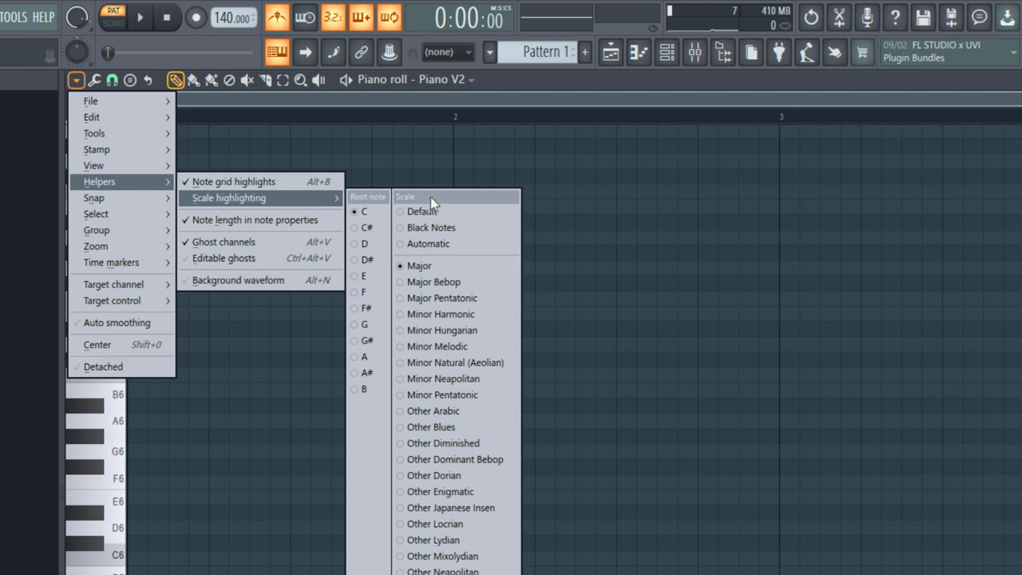
left_click(430, 266)
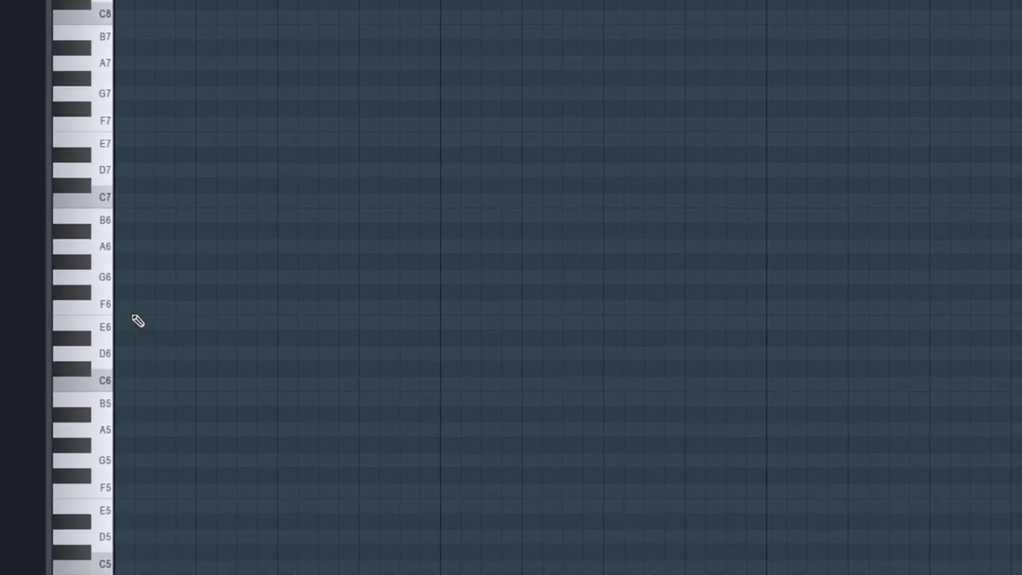
left_click_drag(124, 310, 535, 319)
right_click(532, 316)
mouse_move(136, 325)
left_mouse_down()
mouse_move(453, 334)
mouse_move(477, 324)
mouse_move(140, 301)
mouse_move(115, 313)
left_mouse_up()
right_click(470, 323)
left_click(457, 306)
right_click(114, 313)
scroll(511, 261, "up", 3)
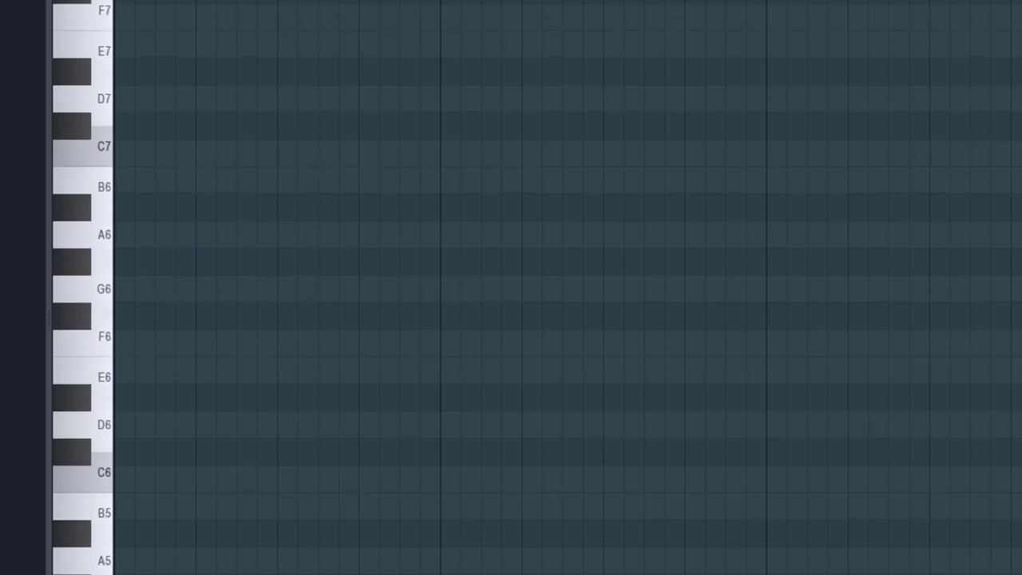
mouse_move(165, 259)
left_mouse_down()
mouse_move(401, 258)
mouse_move(402, 274)
mouse_move(447, 273)
left_mouse_up()
left_click_drag(151, 293, 412, 299)
right_click(389, 292)
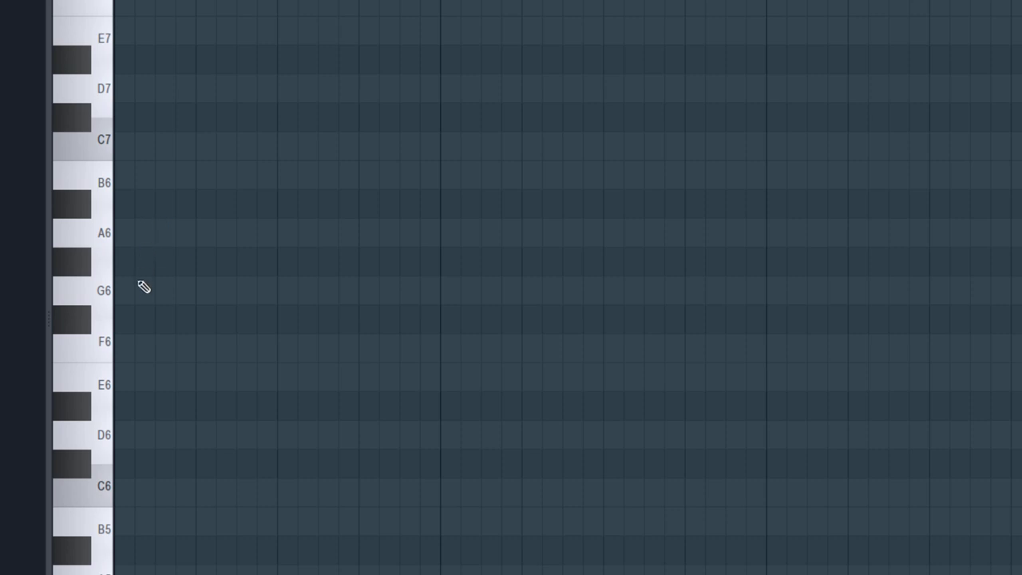
Step: Draw an F6 note at the start of bar 1, stretch it to one full bar, and delete it
left_click(123, 349)
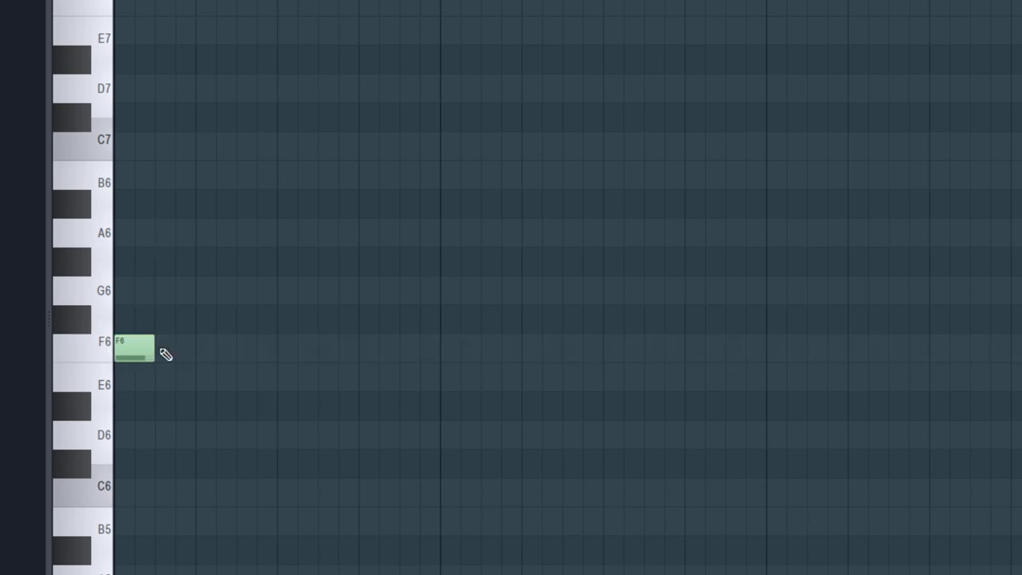
left_click_drag(153, 350, 439, 355)
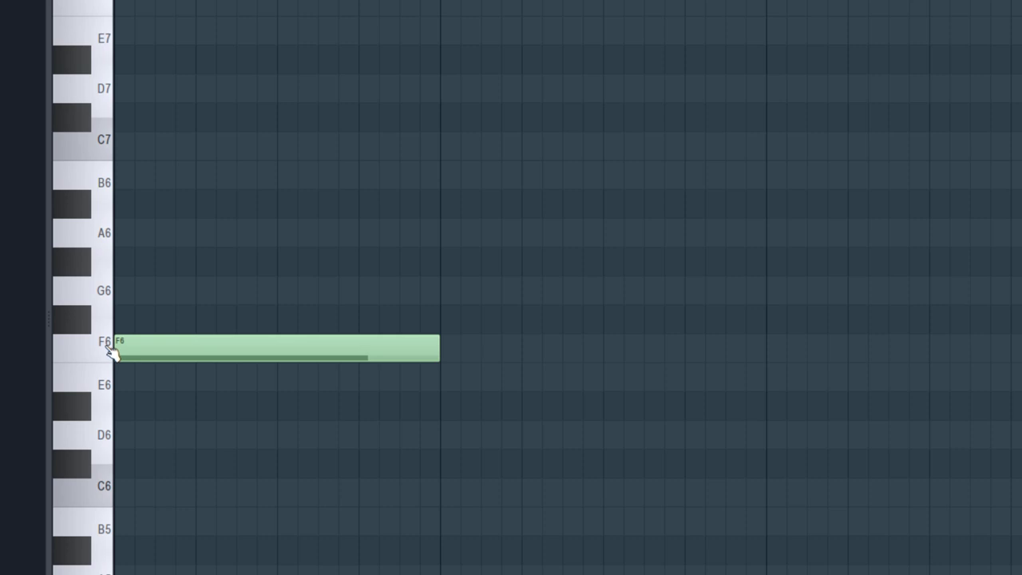
right_click(194, 343)
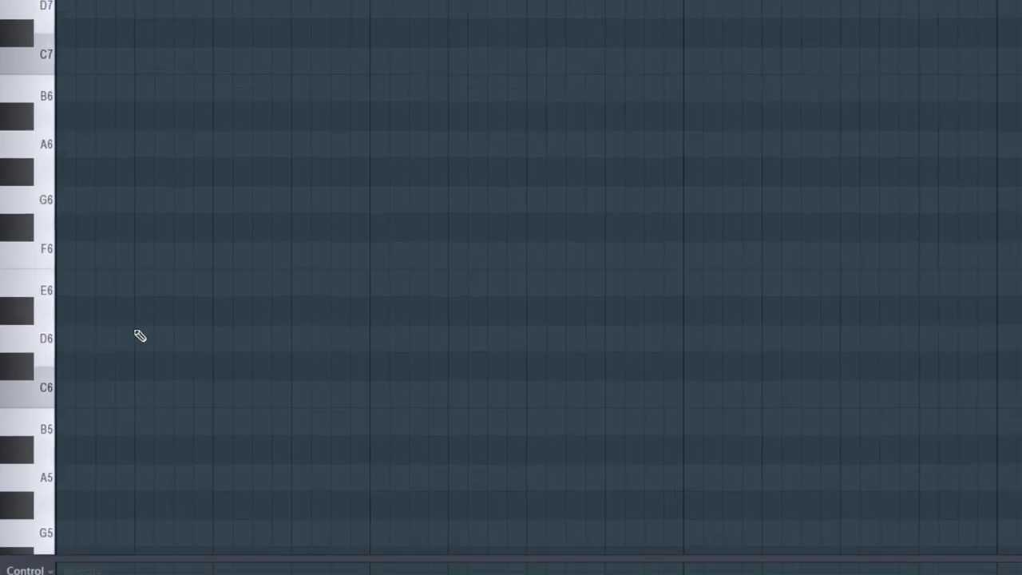
Step: Place a one-bar F5 note at the start of bar 1 as the chord's root
scroll(49, 257, "up", 3)
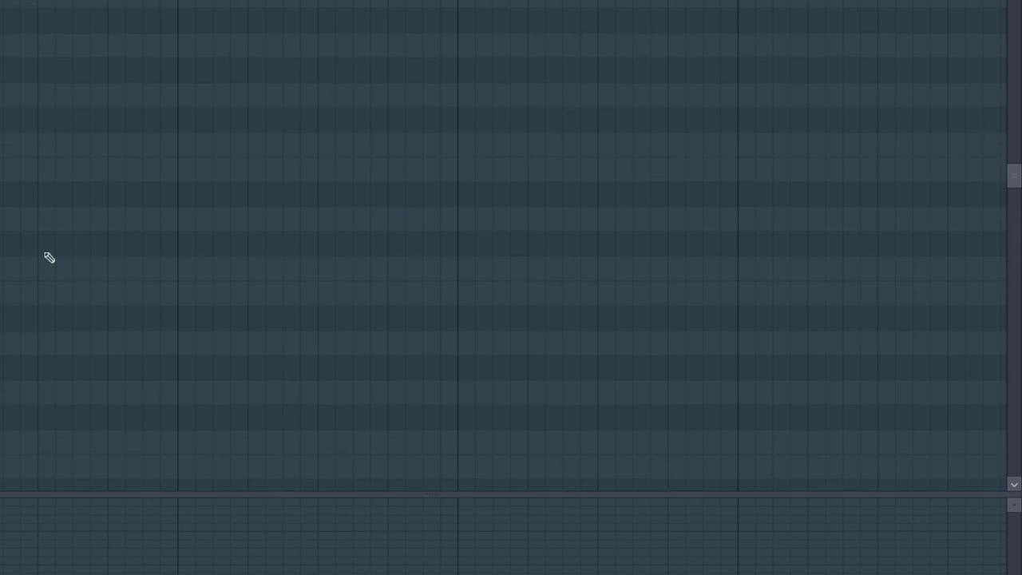
mouse_move(1015, 179)
left_mouse_down()
mouse_move(1014, 250)
mouse_move(1015, 119)
mouse_move(1014, 226)
mouse_move(1002, 168)
left_mouse_up()
mouse_move(863, 99)
left_mouse_down()
mouse_move(901, 103)
mouse_move(845, 120)
mouse_move(866, 118)
mouse_move(72, 121)
mouse_move(1021, 120)
mouse_move(1010, 120)
left_mouse_up()
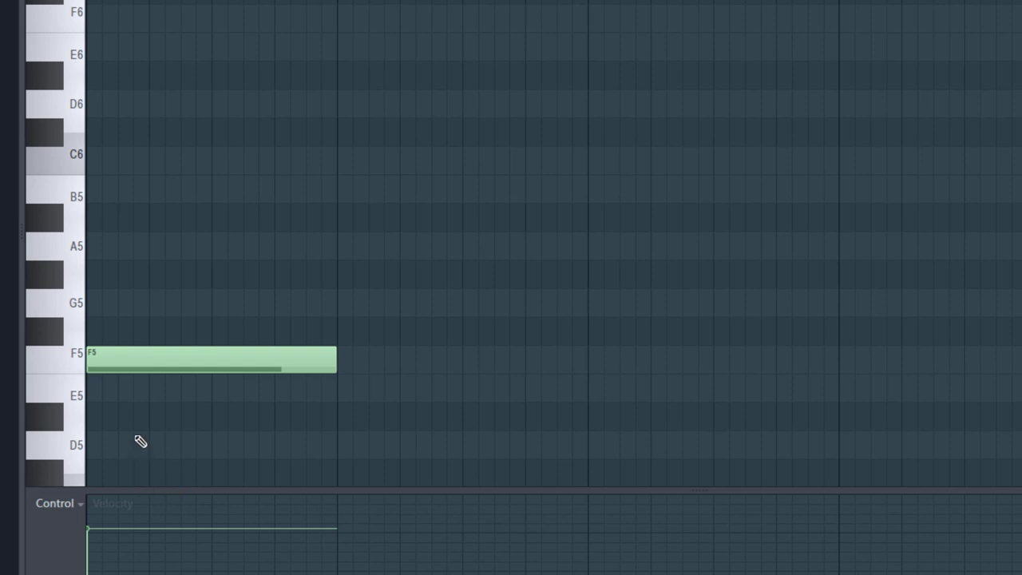
right_click(206, 351)
left_click_drag(128, 306, 285, 304)
left_click_drag(151, 249, 258, 267)
left_click_drag(145, 359, 64, 353)
Step: Add one-bar A5 and C6 notes above the F5 root at bar 1 and play back the chord
key("ctrl+a")
left_click_drag(158, 313, 232, 305)
left_click_drag(112, 253, 228, 256)
left_click(94, 246)
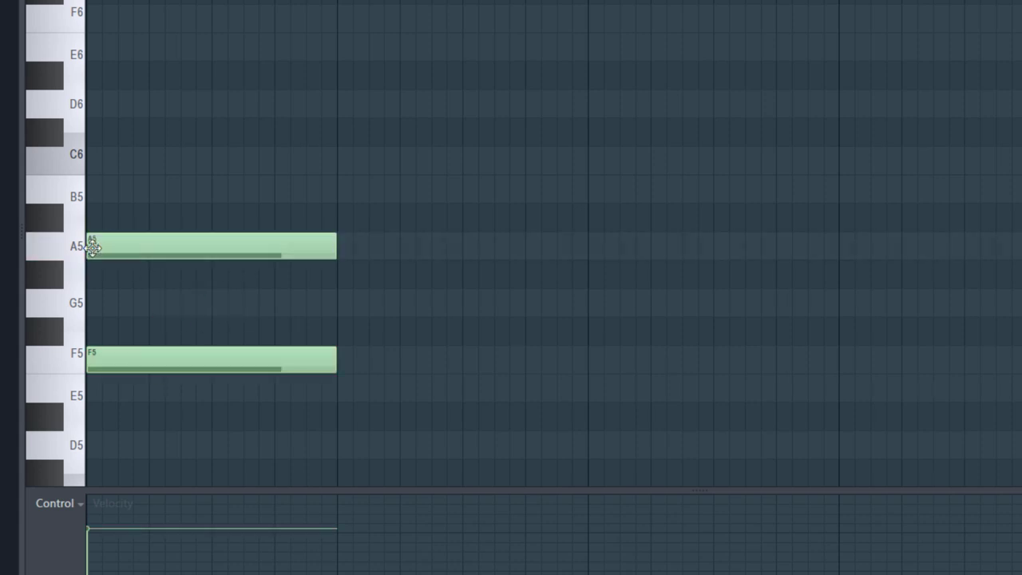
left_click_drag(126, 208, 289, 208)
left_click_drag(126, 161, 250, 167)
left_click(95, 159)
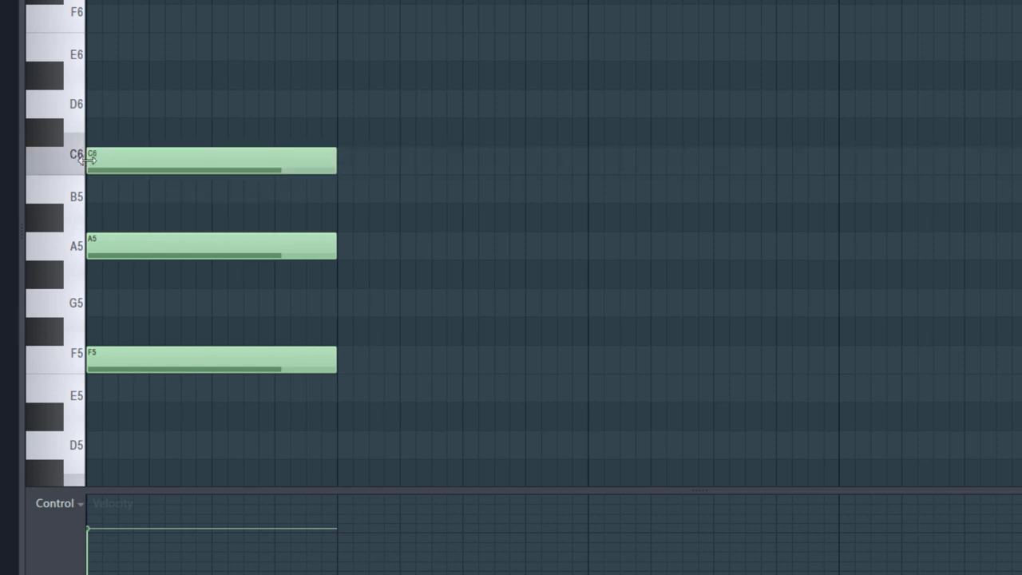
key("space")
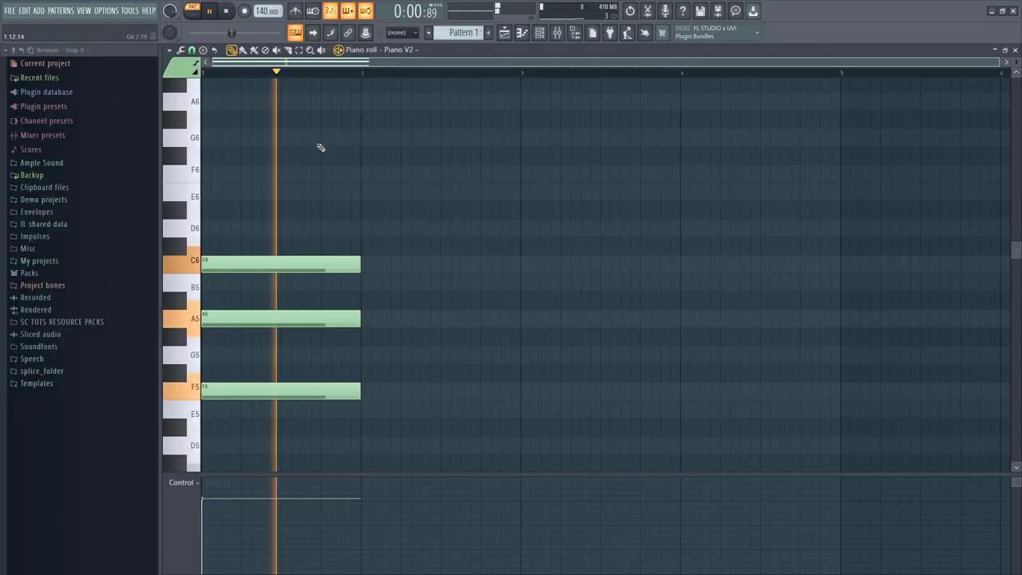
key("space")
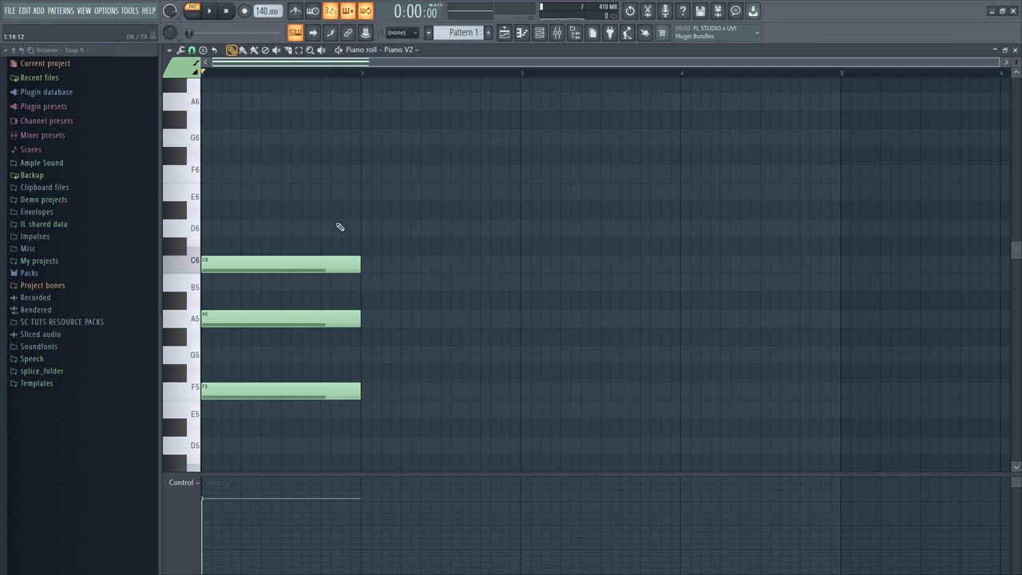
Step: Delete the C6, A5 and F5 notes from the piano roll
right_click(336, 264)
right_click(317, 318)
right_click(297, 390)
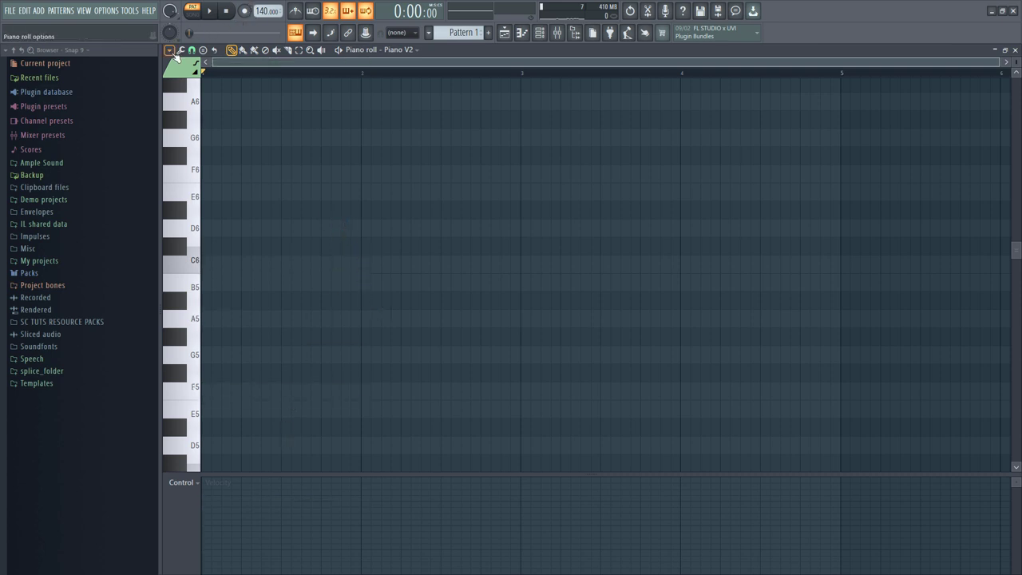
Step: Set the piano roll's scale highlighting to Minor Natural (Aeolian)
left_click(170, 49)
mouse_move(199, 115)
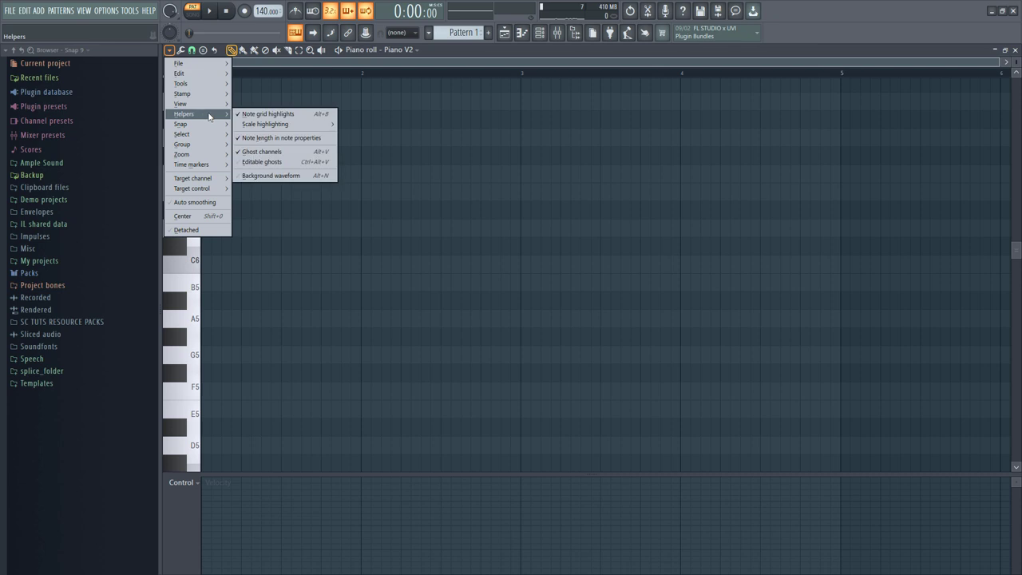
mouse_move(311, 127)
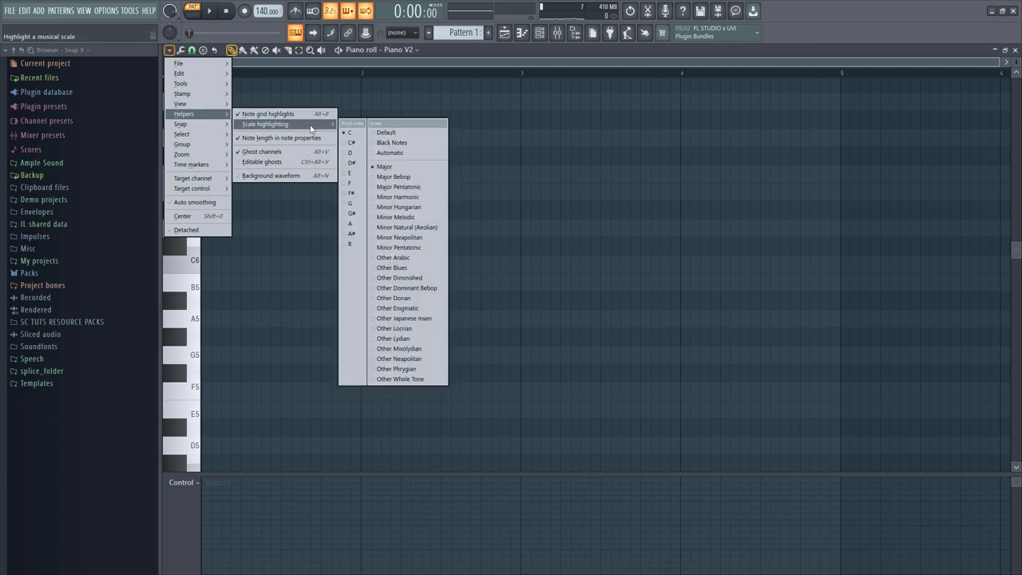
left_click(409, 230)
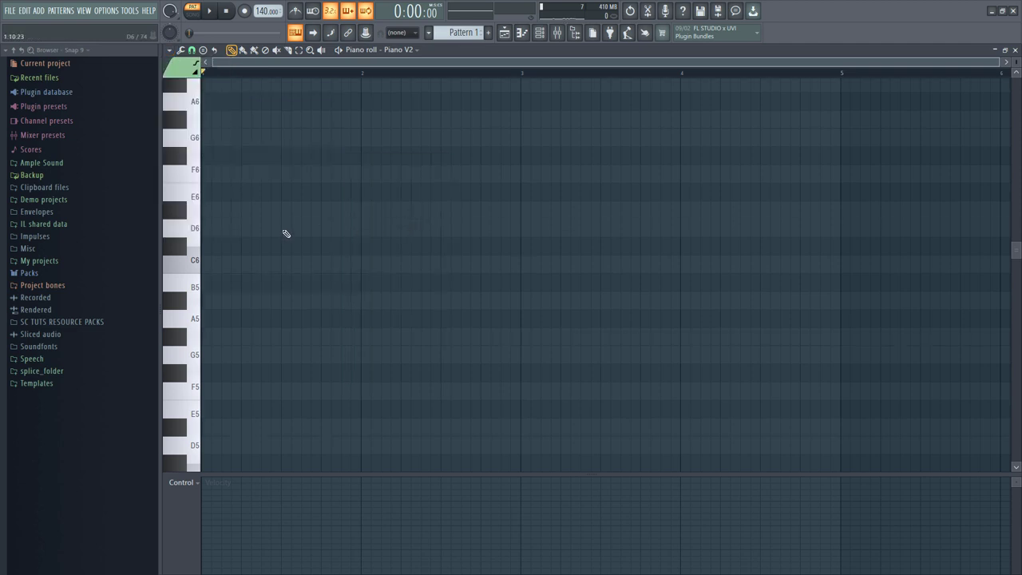
Step: Place one-bar F5, G#5 and C6 notes at the start of bar 1 and play back the chord
left_click(215, 395)
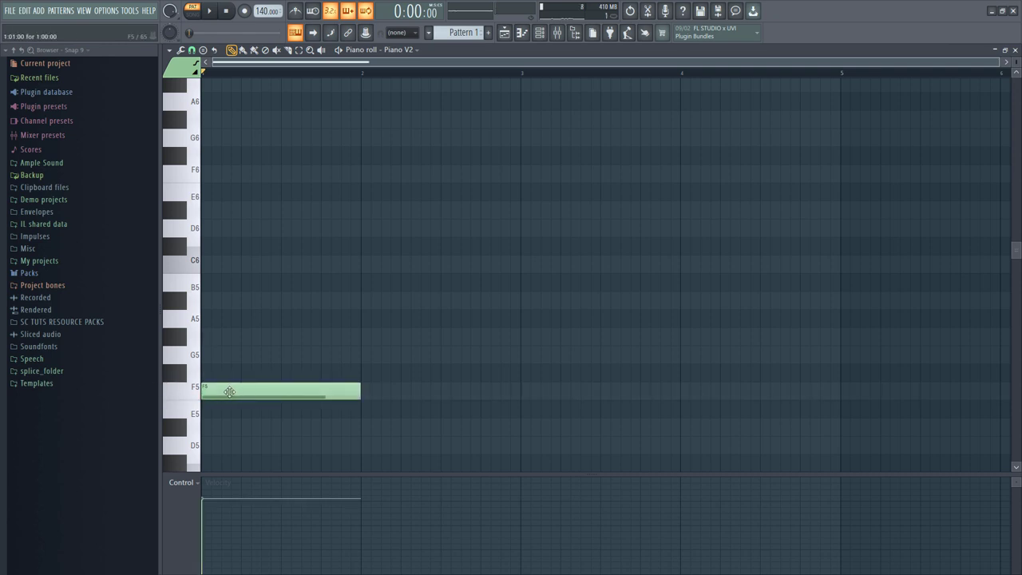
left_click_drag(230, 389, 296, 415)
left_click(212, 353)
left_click(218, 337)
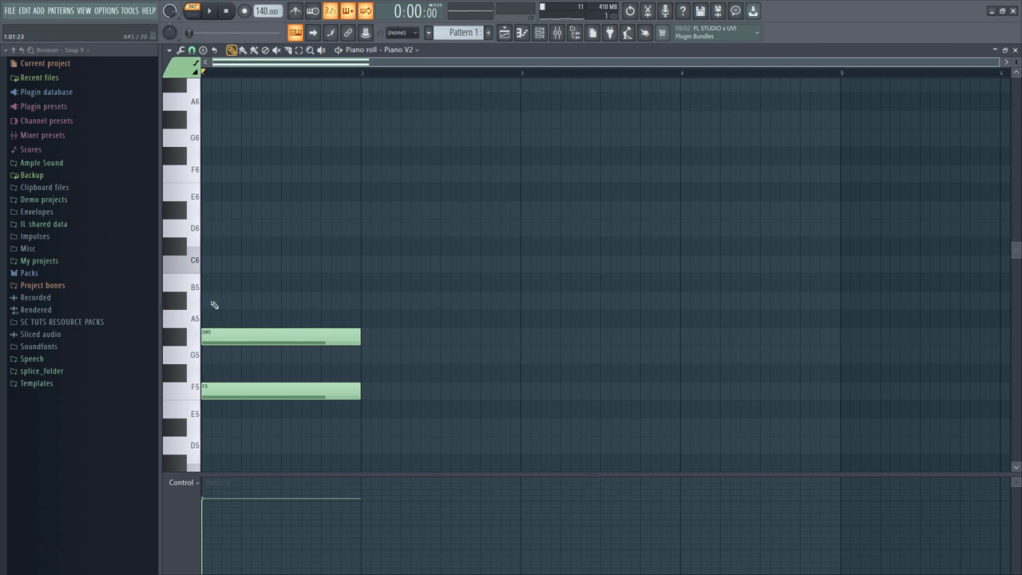
left_click(211, 263)
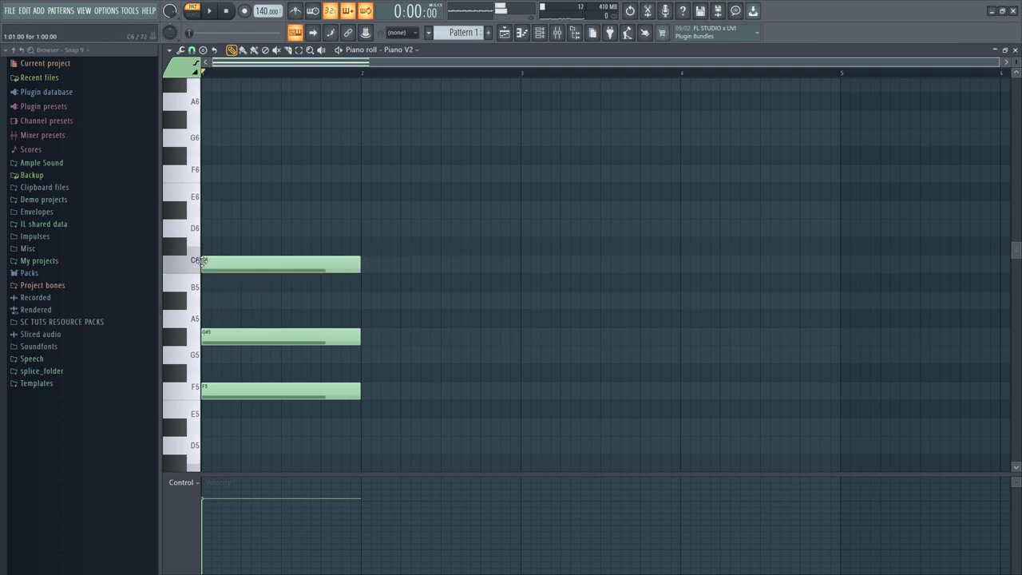
key("space")
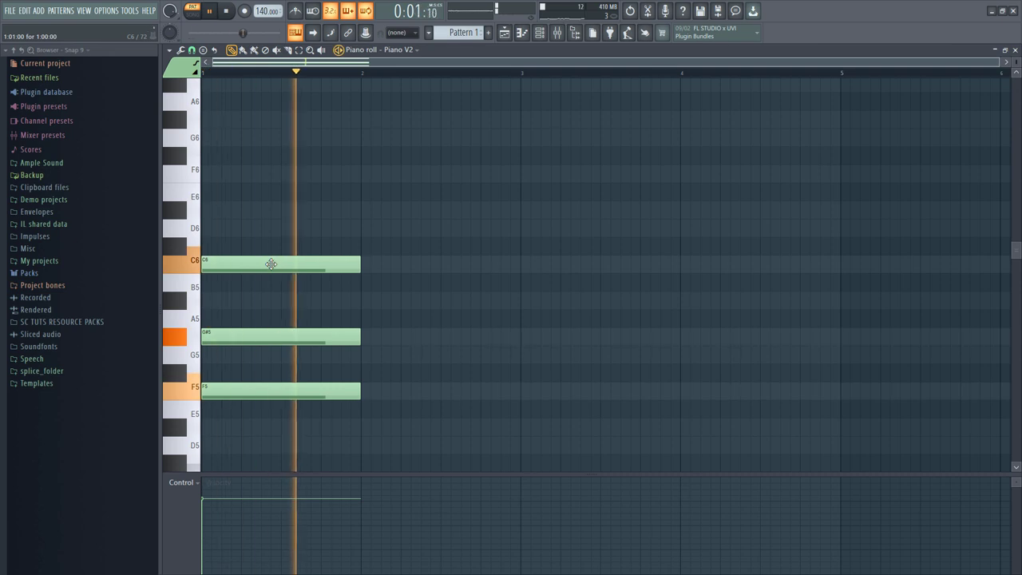
key("space")
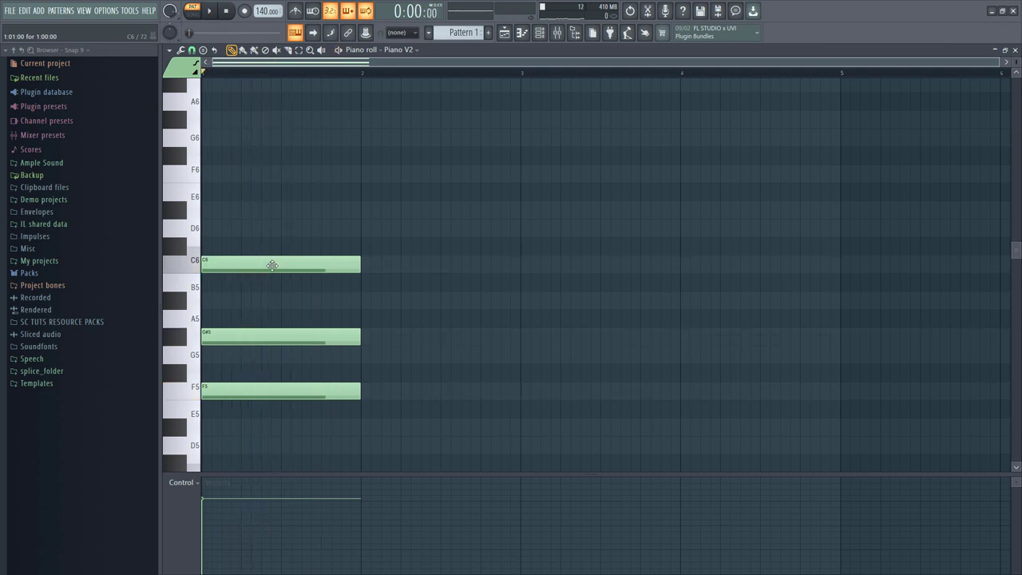
Step: Undo the edits back to the F5, A5 and C6 chord and play it
key("ctrl+alt+z")
key("ctrl+alt+z")
key("ctrl+alt+z")
key("ctrl+alt+z")
key("ctrl+alt+z")
key("ctrl+alt+z")
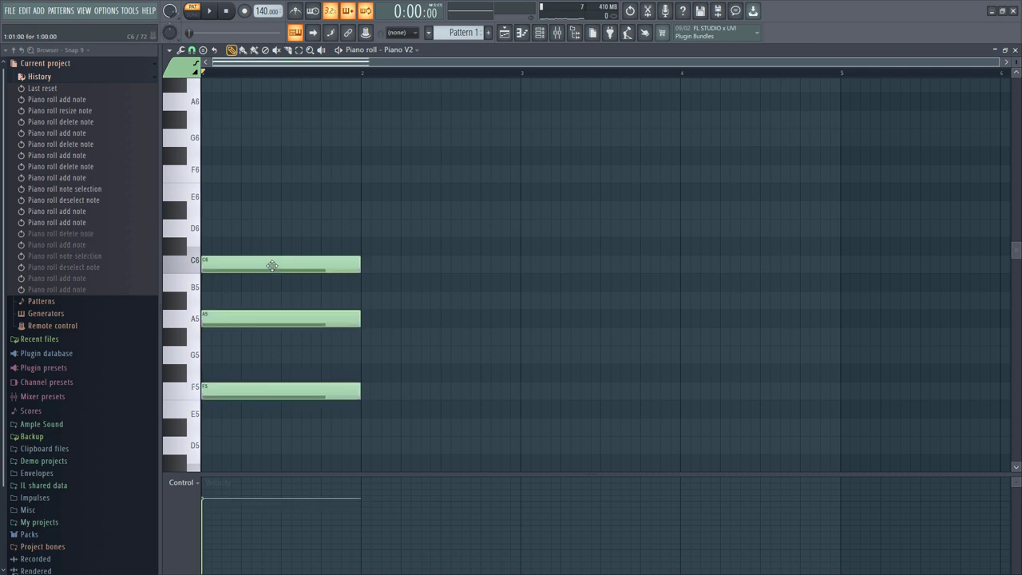
key("space")
key("space")
Step: Redo the edits up to the F5, G#5 and C6 chord and play it for comparison
key("ctrl+shift+z")
key("ctrl+shift+z")
key("ctrl+shift+z")
key("ctrl+shift+z")
key("ctrl+shift+z")
key("ctrl+shift+z")
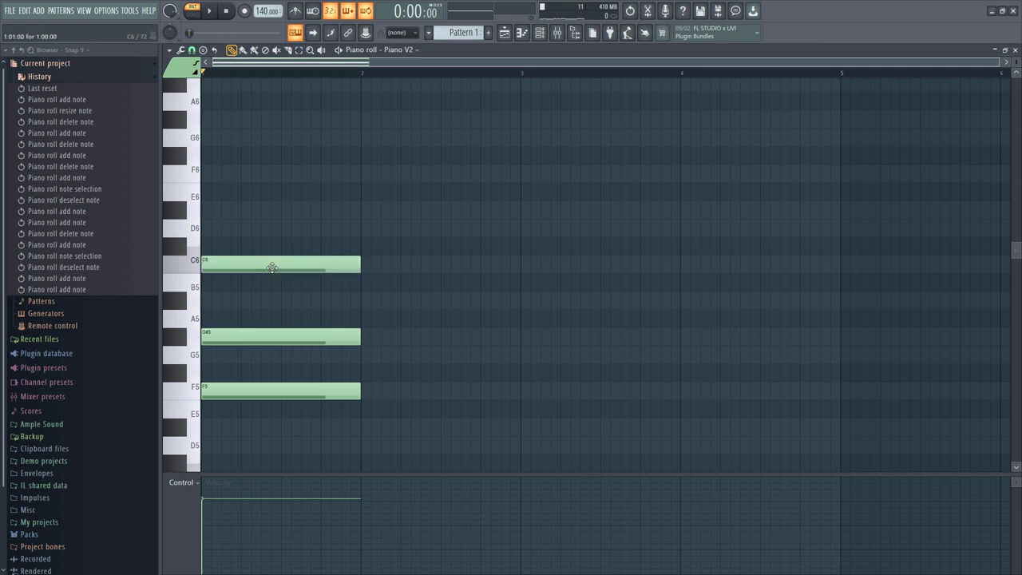
key("space")
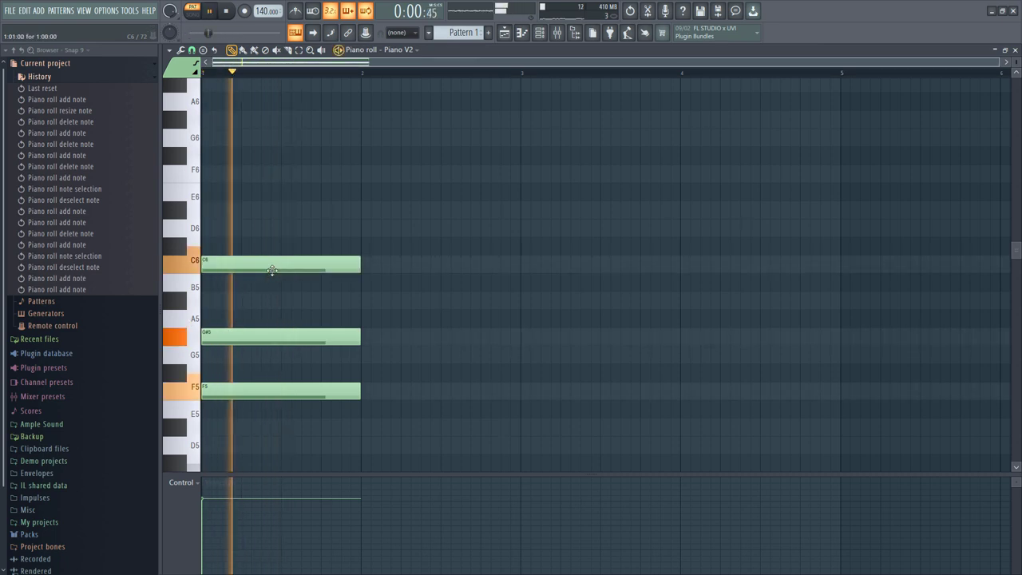
key("space")
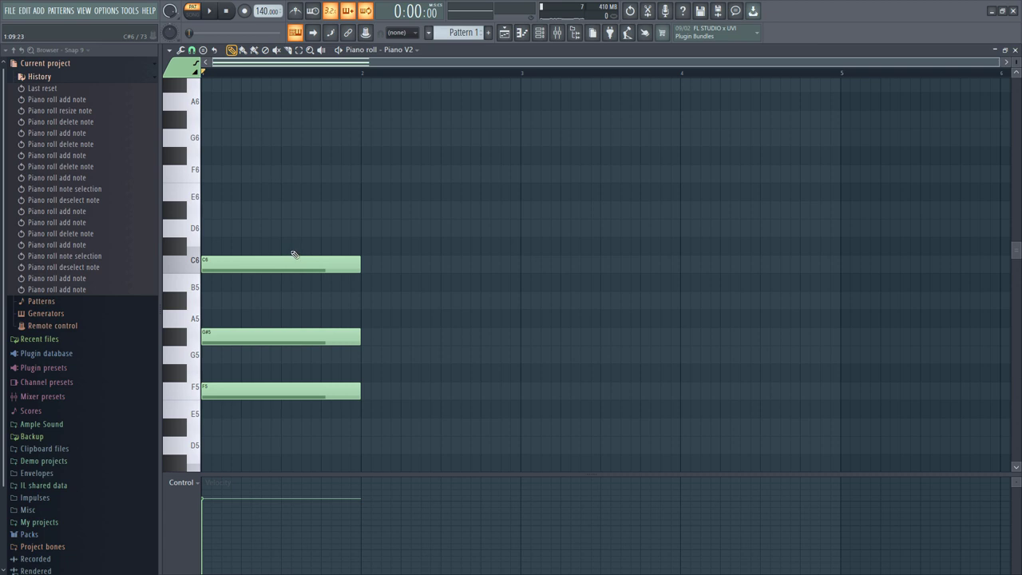
Step: Undo and redo the recent note edits to switch between the major and minor chords
key("ctrl+alt+z")
key("ctrl+alt+z")
key("ctrl+alt+z")
key("ctrl+alt+z")
key("ctrl+alt+z")
key("ctrl+shift+z")
key("ctrl+shift+z")
key("ctrl+shift+z")
key("ctrl+shift+z")
key("ctrl+shift+z")
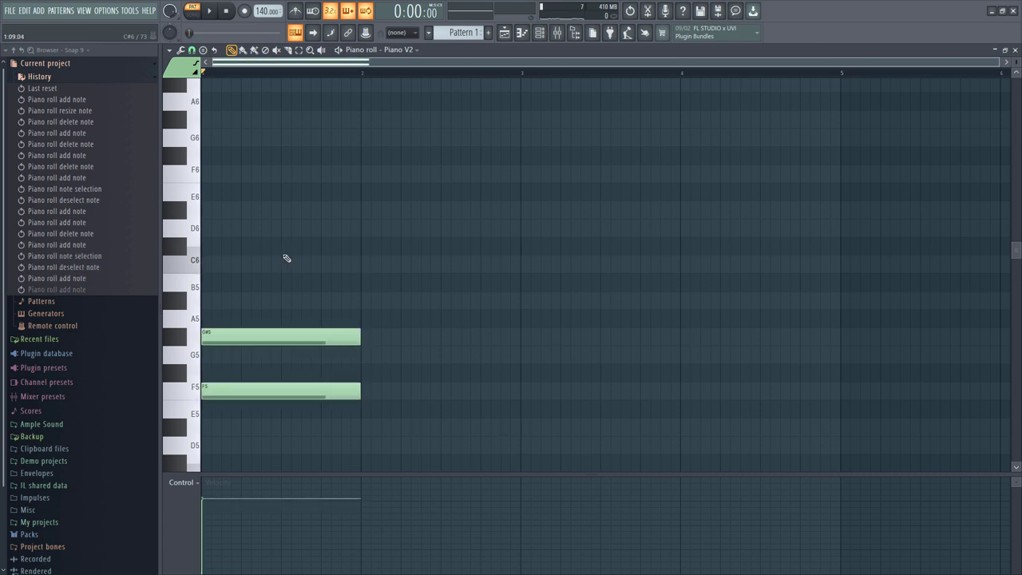
Step: Delete the remaining notes and set the piano roll's scale highlighting to Major
key("Delete")
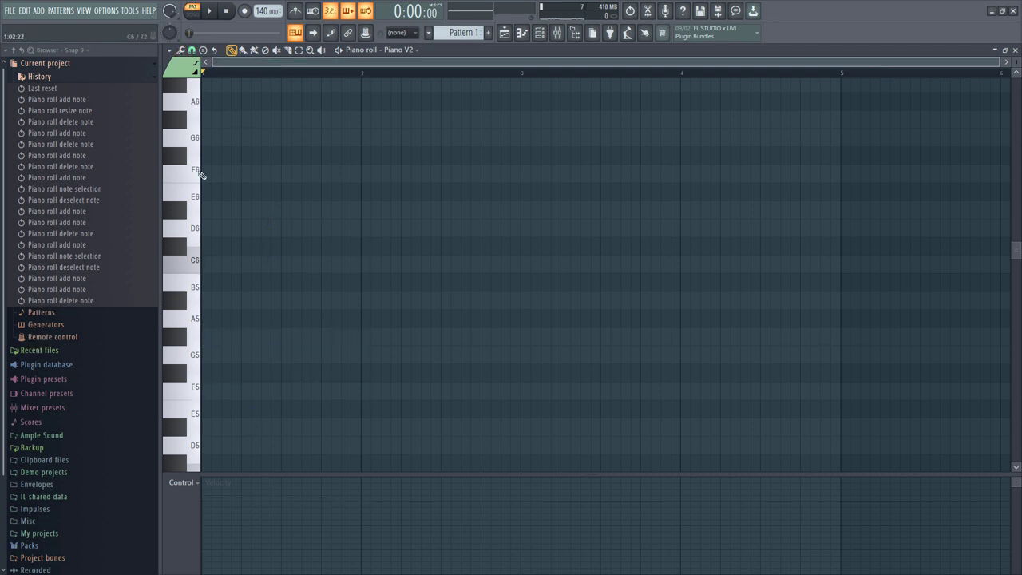
left_click(170, 50)
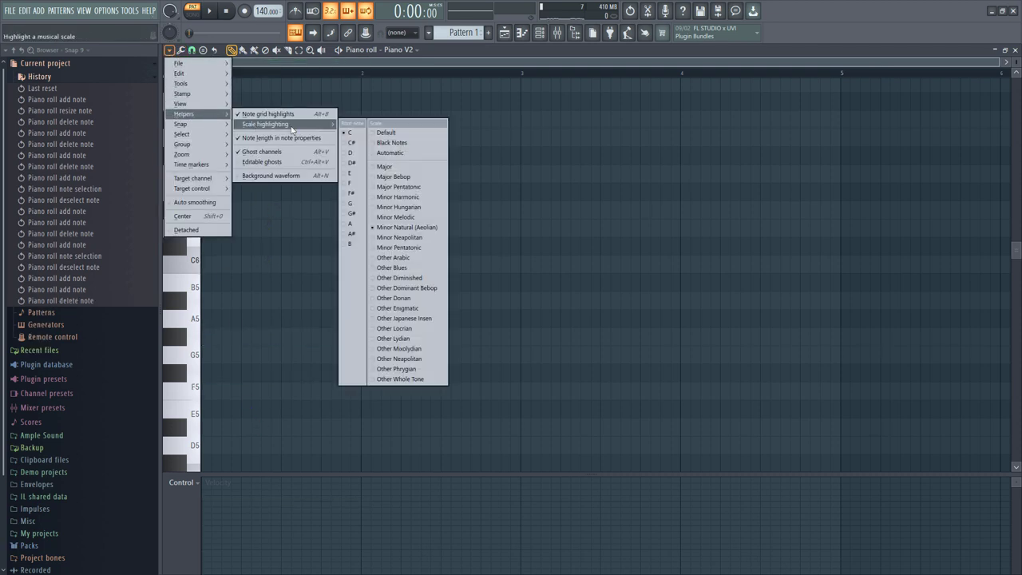
left_click(404, 176)
Step: Place one-bar F5, A5, C6 and E6 notes at the start of bar 1 and play back the chord
left_click(214, 393)
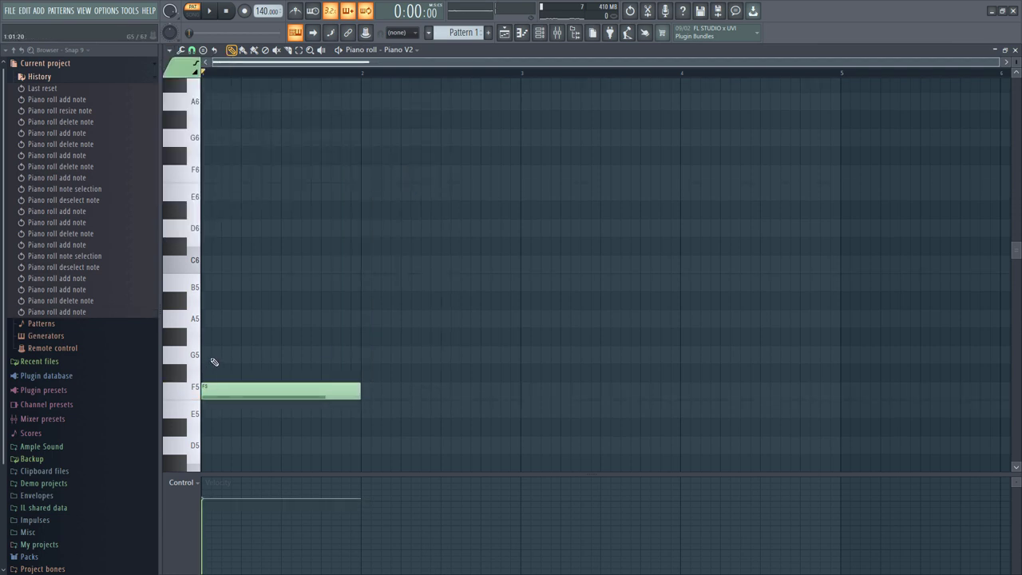
left_click(214, 319)
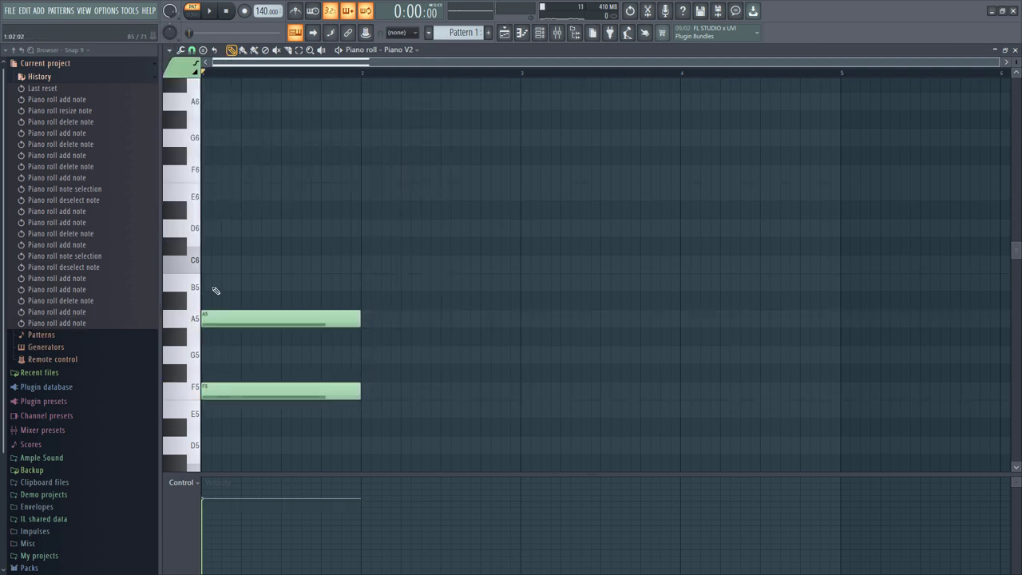
left_click(208, 266)
left_click(213, 197)
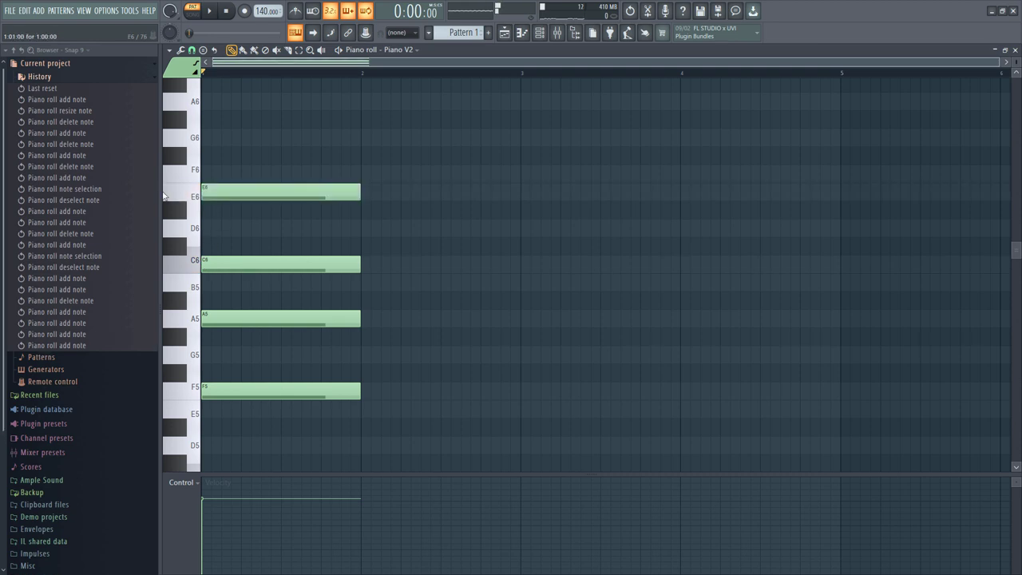
key("space")
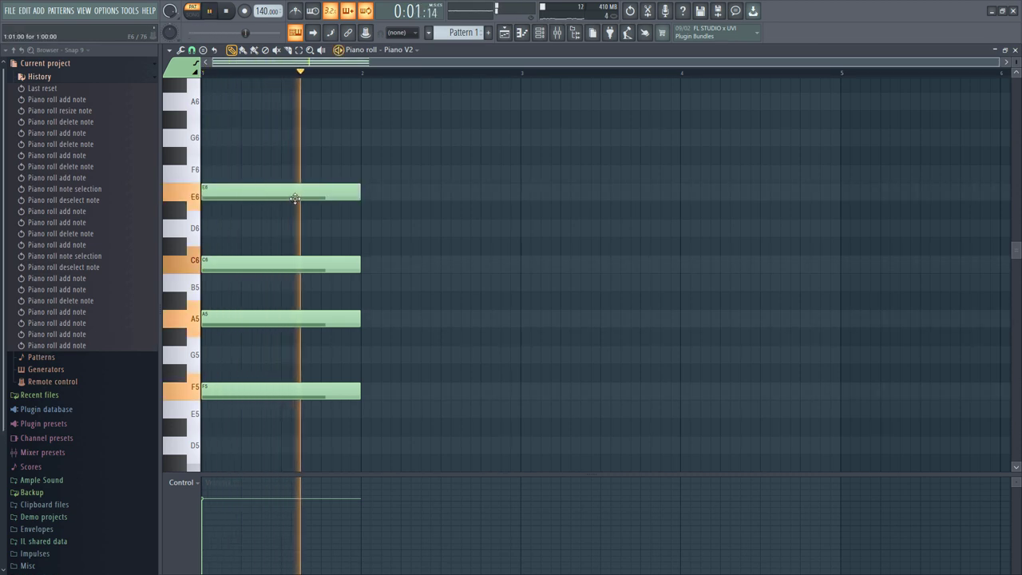
key("space")
Step: Delete the E6 note and duplicate the F5, A5 and C6 chord into bar 2
right_click(298, 195)
left_click_drag(288, 239, 321, 437)
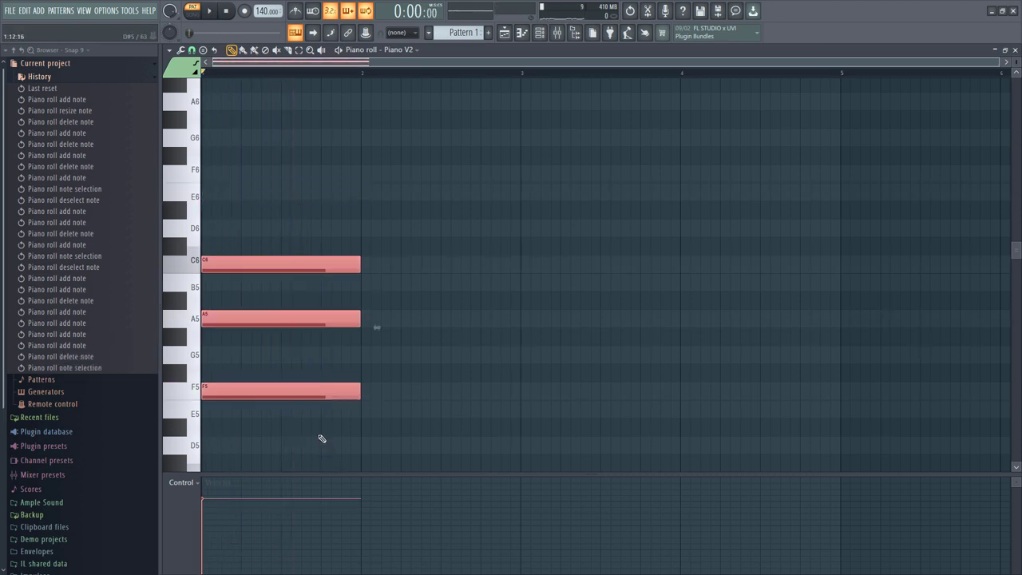
key("ctrl+b")
key("ctrl+d")
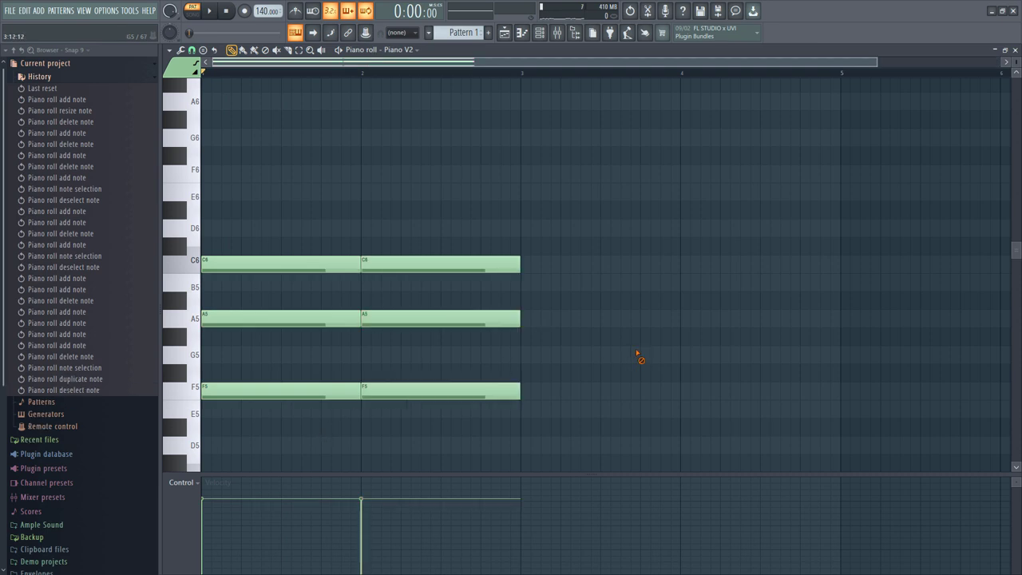
Step: Add a one-bar E6 note on top of the chord in bar 2 and play the pattern
left_click(361, 194)
key("space")
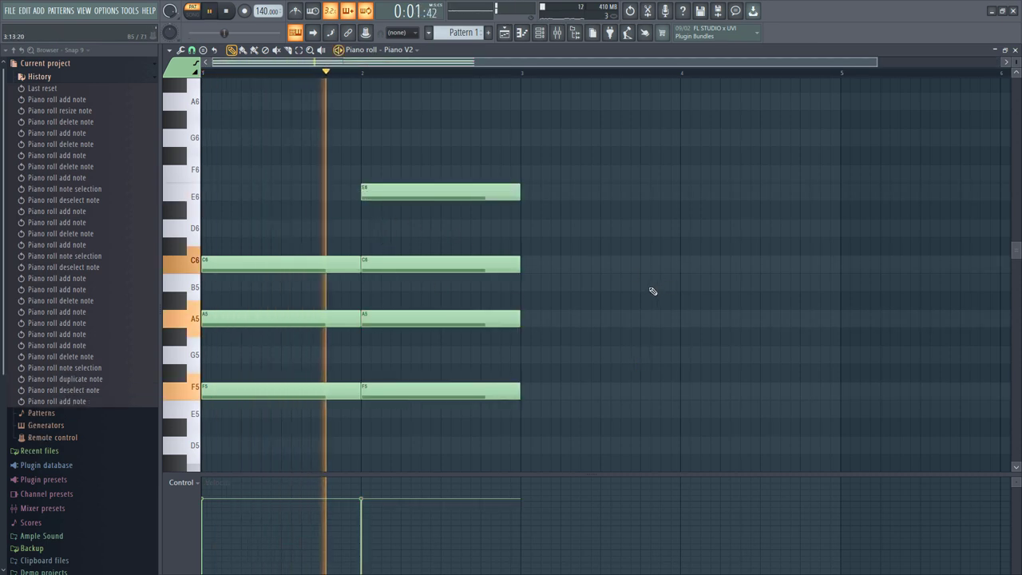
key("space")
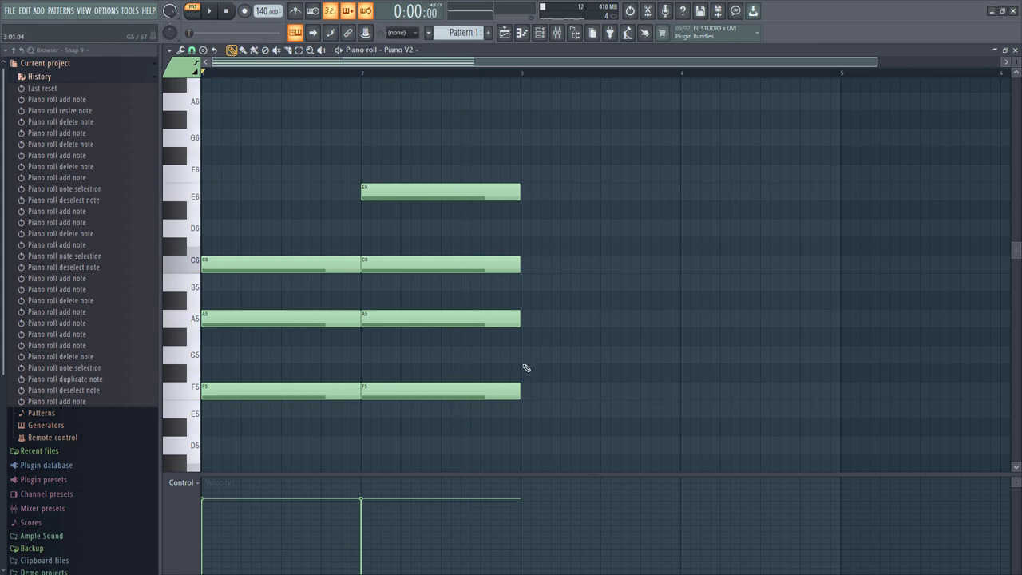
Step: Duplicate the F5, A5 and C6 chord into bar 3 and add a one-bar G6 note above it
left_click_drag(516, 239, 458, 468)
key("ctrl+b")
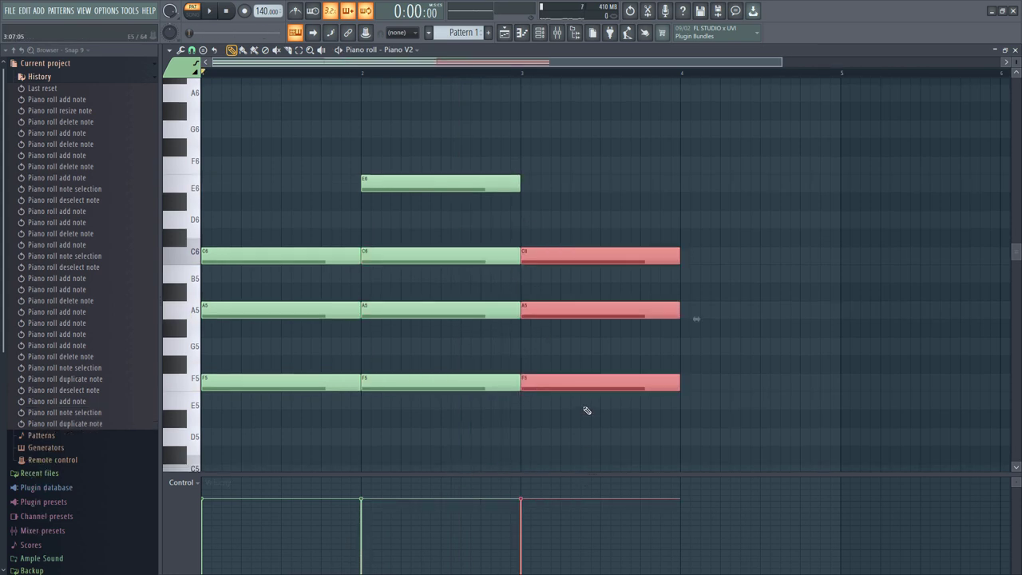
left_click(531, 130)
left_click(523, 128)
Step: Play the chords from the start, then play the chord from the beginning of bar 3
key("space")
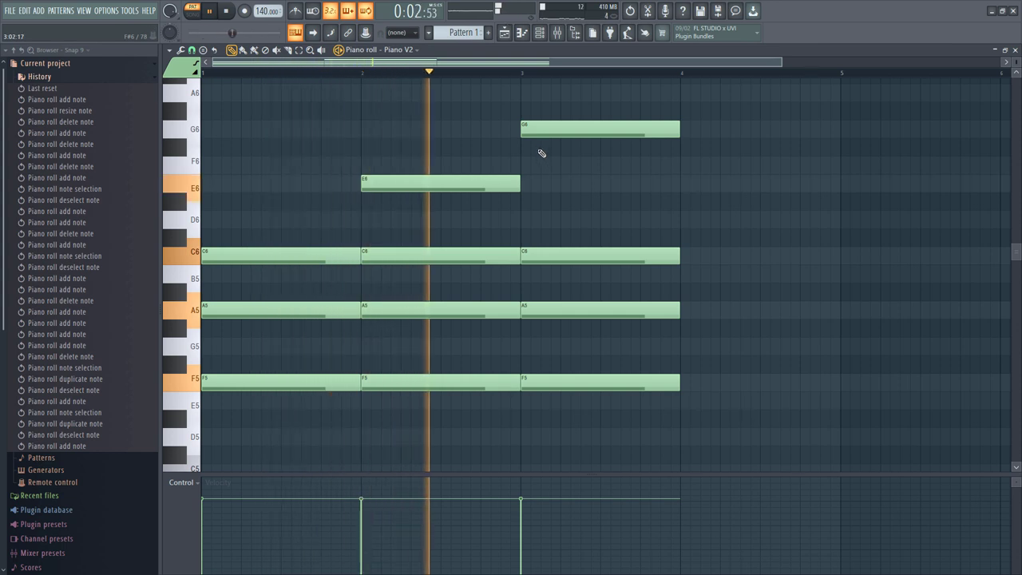
key("space")
left_click(520, 73)
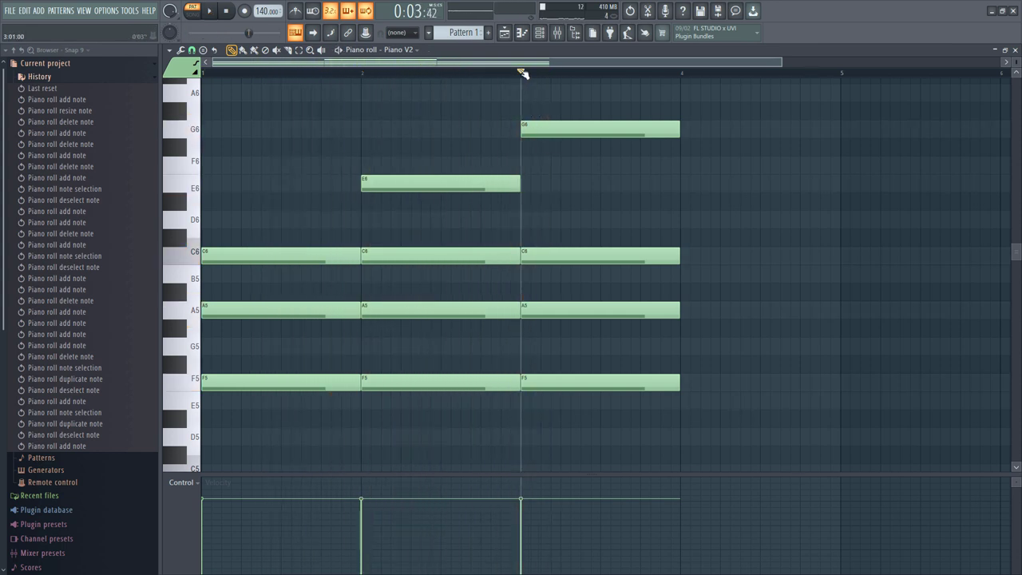
key("space")
left_click(521, 72)
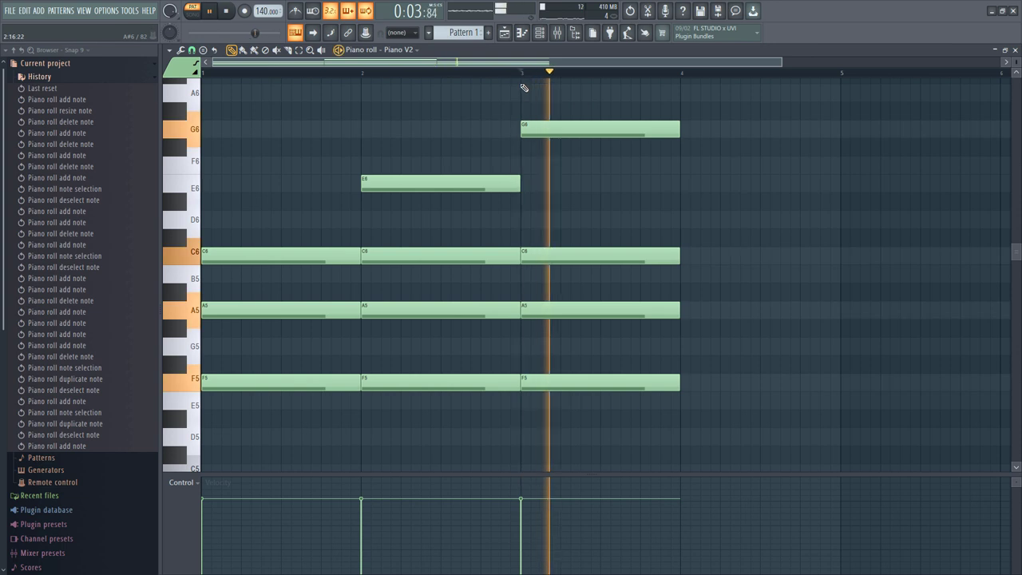
key("space")
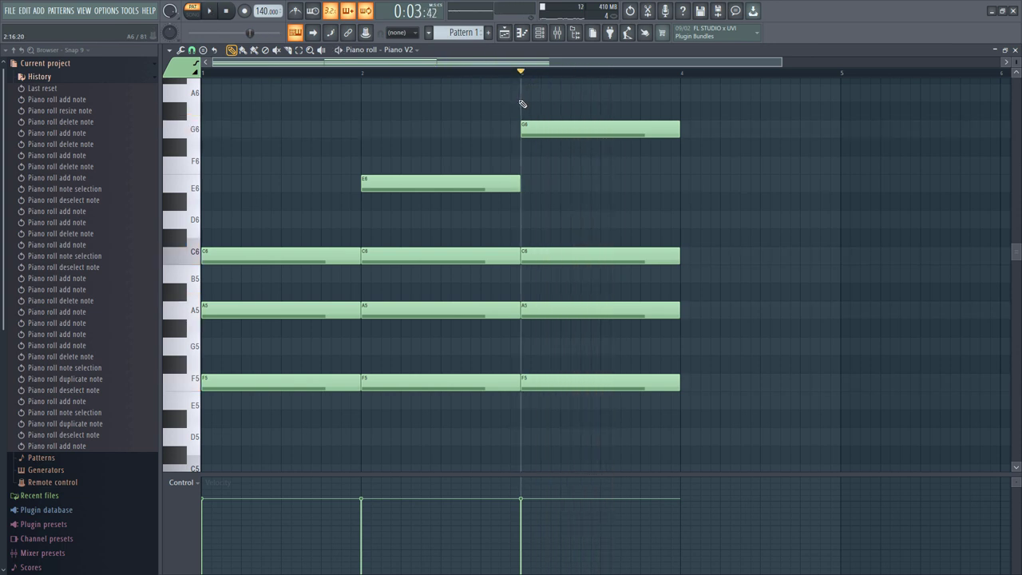
Step: Delete every note of the three chords in bars 1 to 3
right_click(587, 129)
right_click(551, 256)
right_click(535, 310)
right_click(515, 382)
right_click(467, 302)
right_click(459, 229)
right_click(452, 175)
right_click(376, 108)
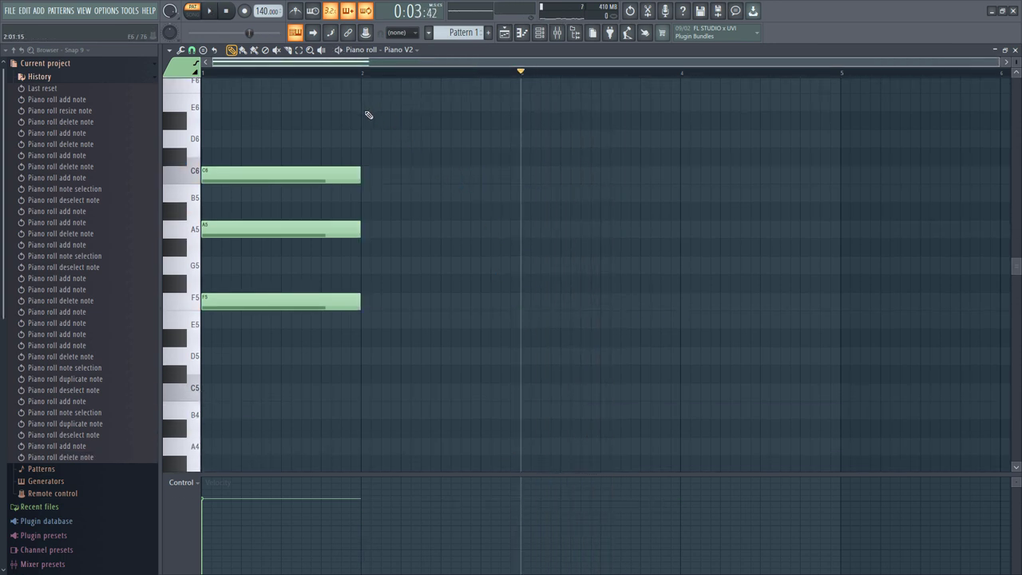
right_click(334, 175)
right_click(303, 229)
right_click(262, 302)
Step: Set the scale highlighting of the empty piano roll to Minor Natural (Aeolian)
left_click(169, 50)
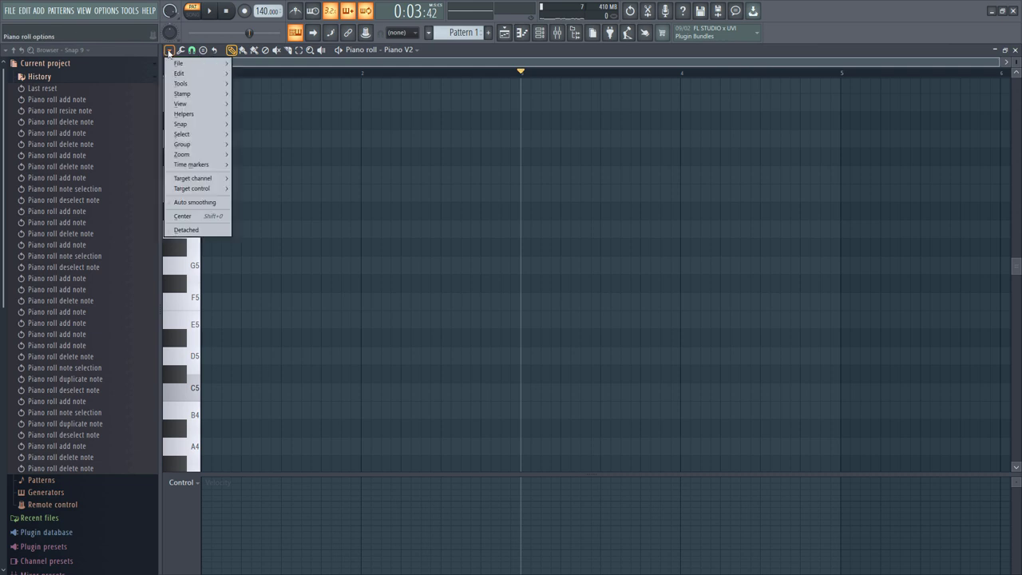
mouse_move(193, 117)
mouse_move(278, 126)
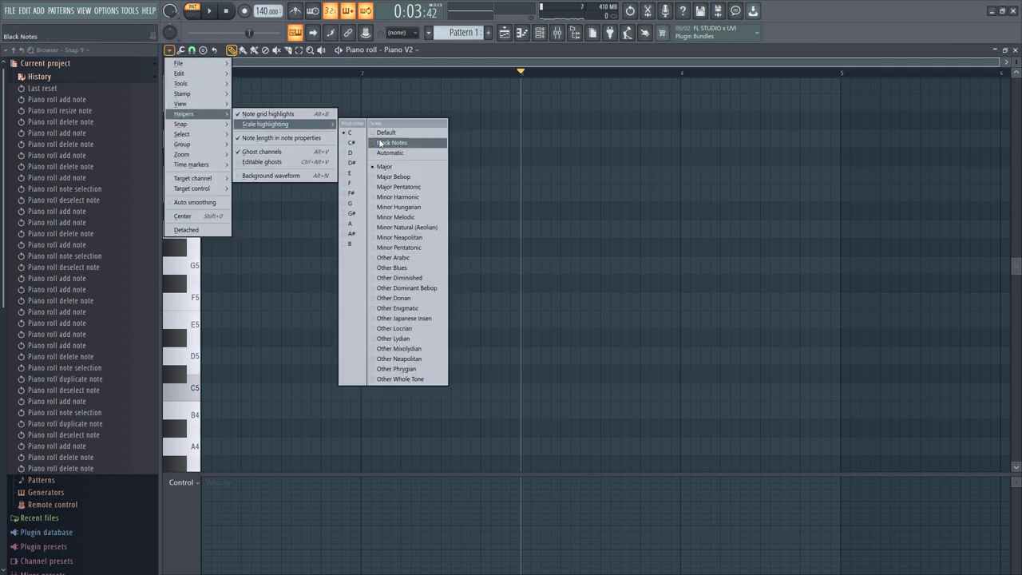
left_click(398, 229)
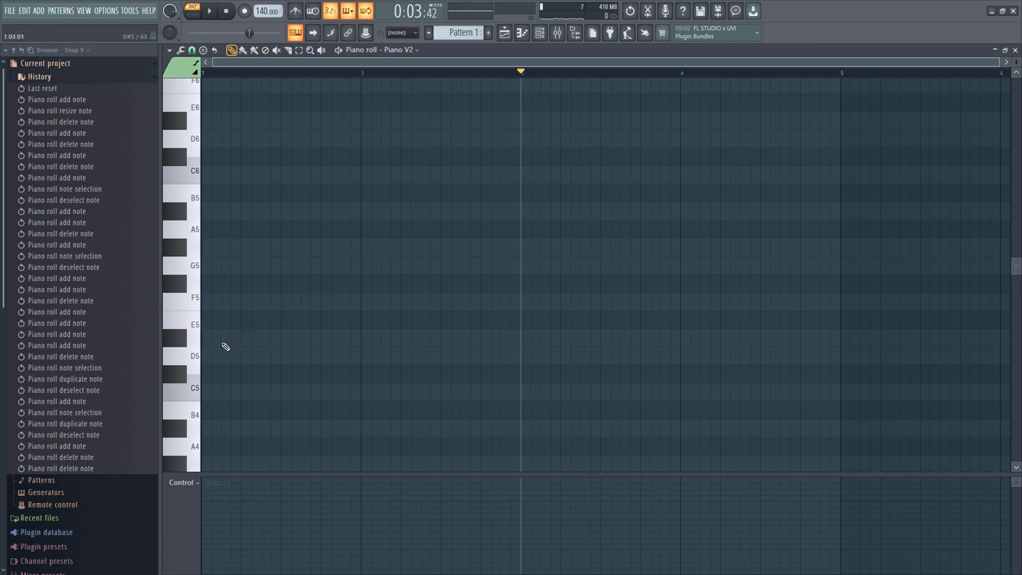
Step: Build a one-bar minor chord of F5, G#5 and C6 in bar 1 and play it
left_click(207, 302)
left_click(211, 247)
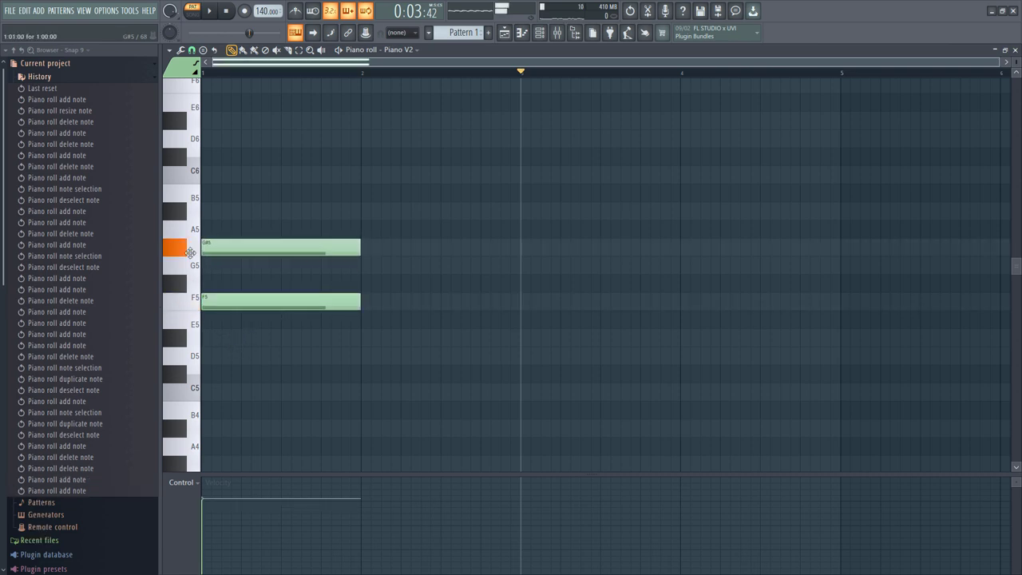
left_click(211, 177)
scroll(223, 208, "up", 3)
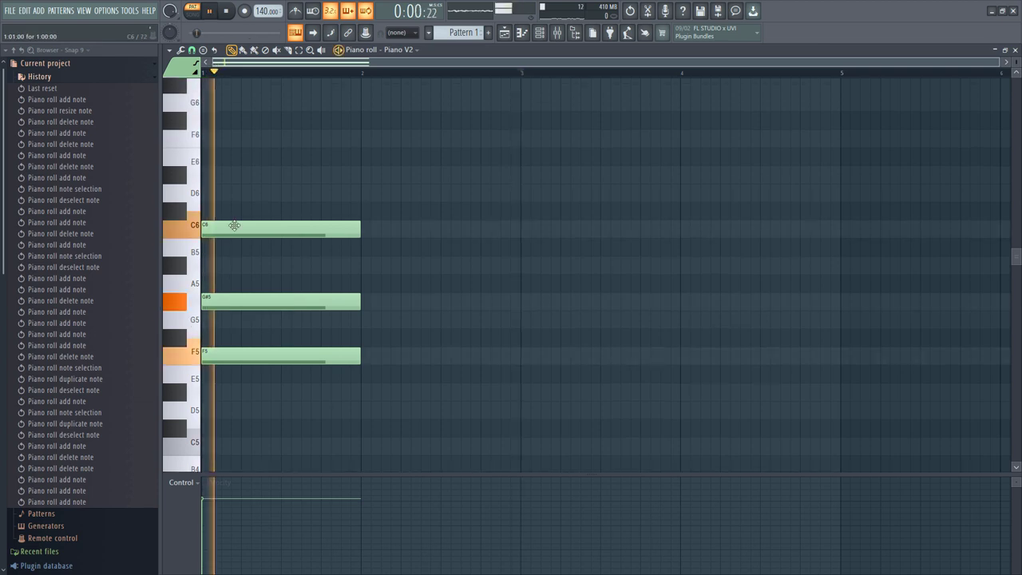
Step: Duplicate the F5, G#5 and C6 chord into bars 2 and 3
left_click_drag(306, 205, 260, 393)
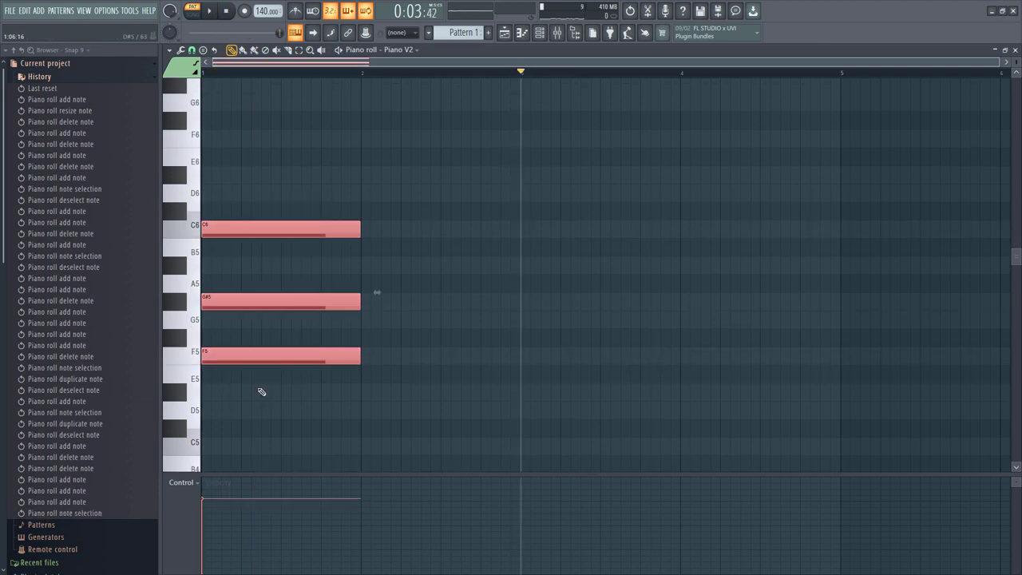
key("ctrl+b")
key("ctrl+b")
left_click(352, 487)
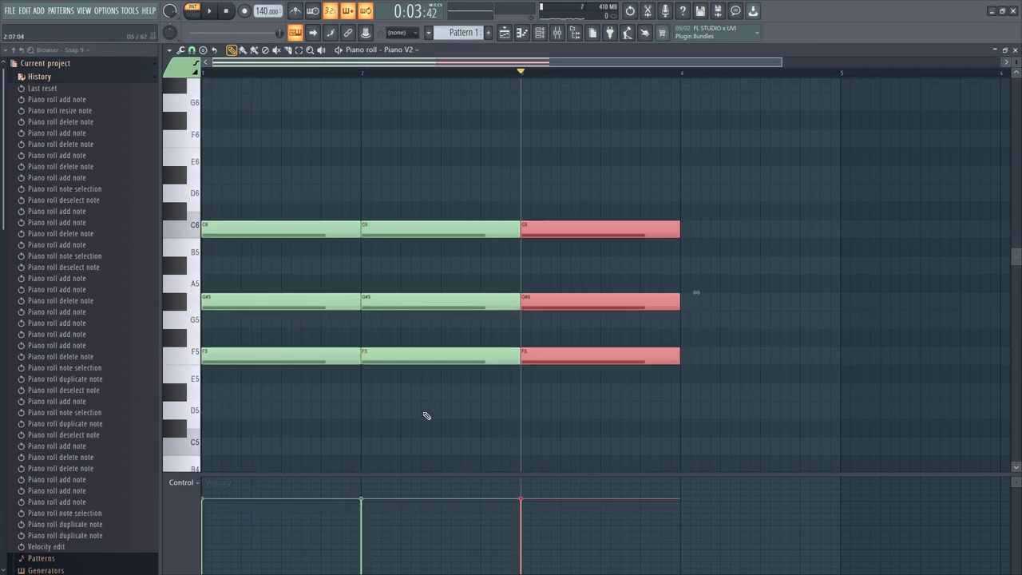
Step: Add a one-bar D#6 note above the chord in bar 2 and play from the start of that bar
scroll(427, 415, "up", 3)
left_click(380, 288)
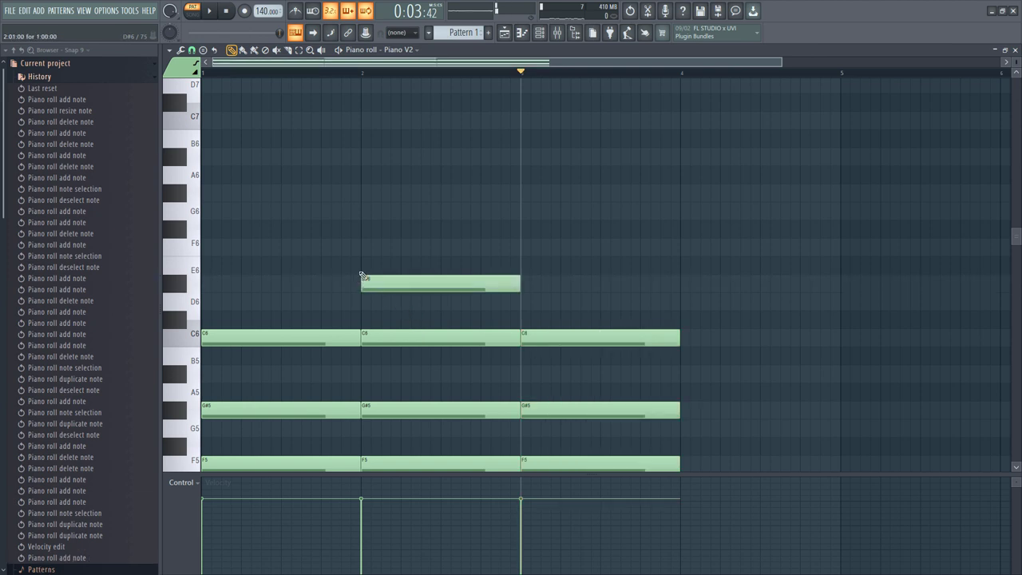
left_click(362, 76)
key("space")
key("space")
key("space")
key("space")
key("space")
key("space")
key("space")
left_click(362, 74)
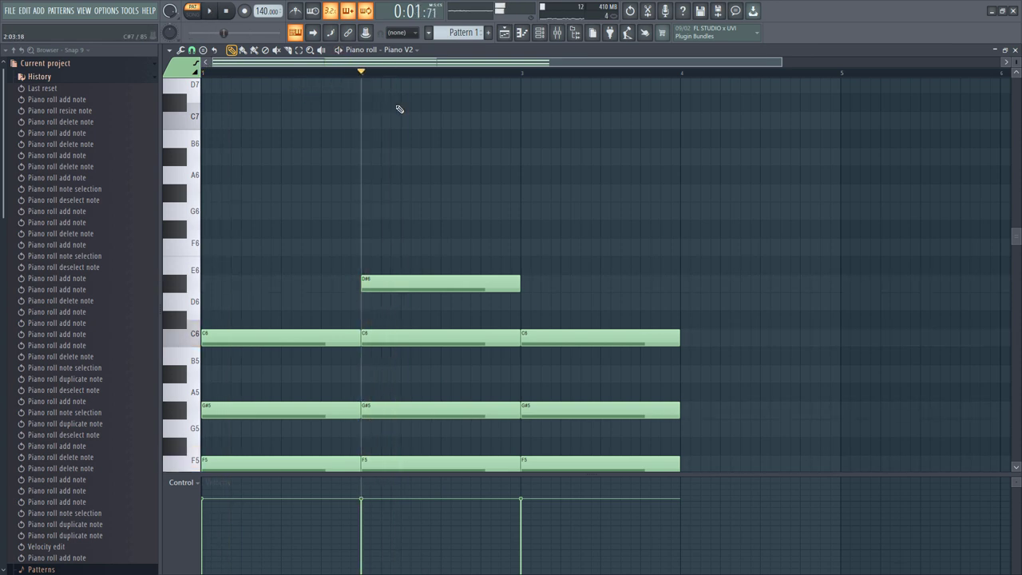
key("space")
Step: Add a one-bar G6 note above the chord in bar 3 and play from the start of that bar
left_click(527, 216)
key("space")
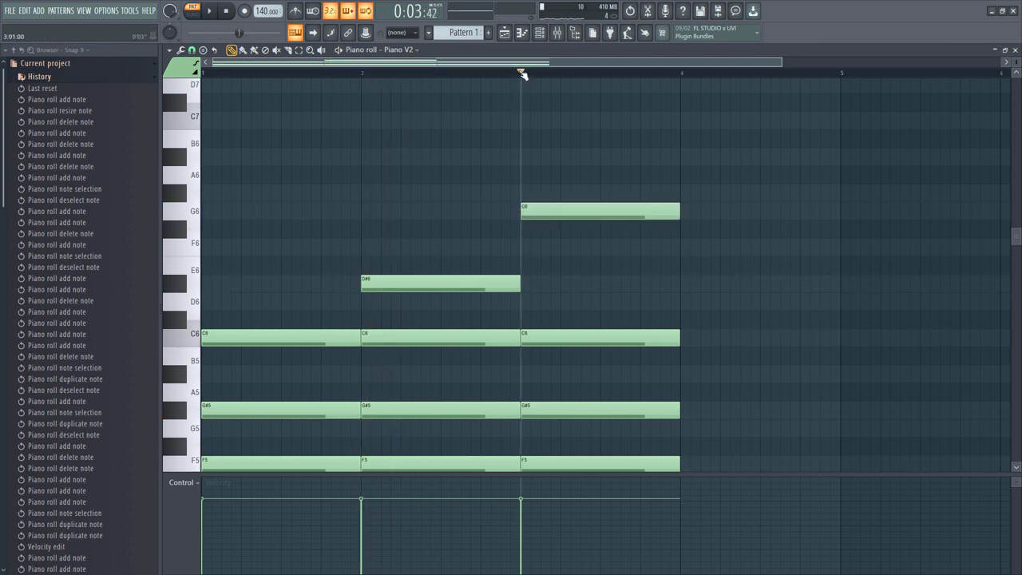
key("space")
key("space")
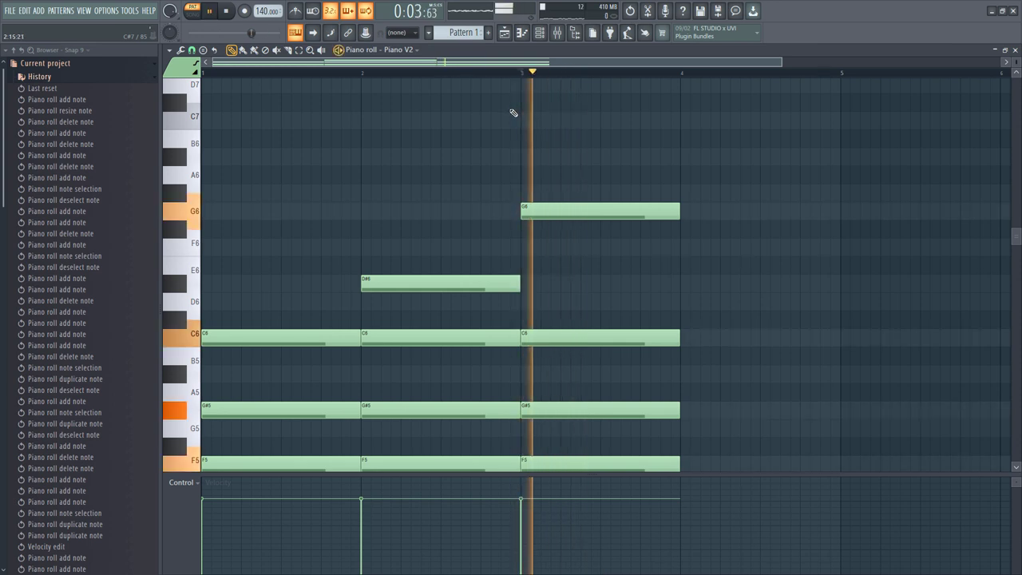
key("space")
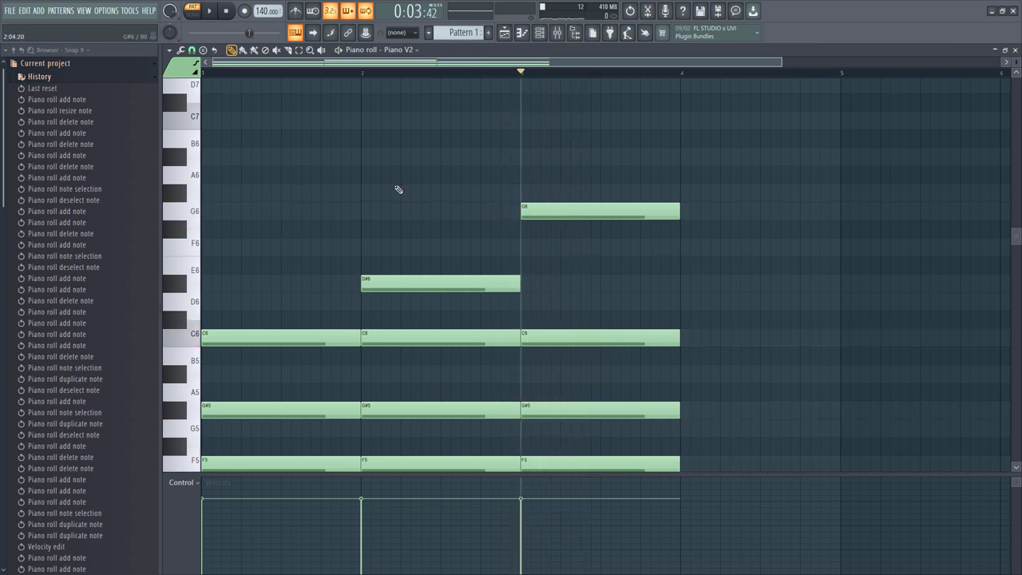
Step: Return the playhead to the start and highlight the first chord's C6, G#5 and F5 notes one at a time
left_click_drag(231, 72, 204, 71)
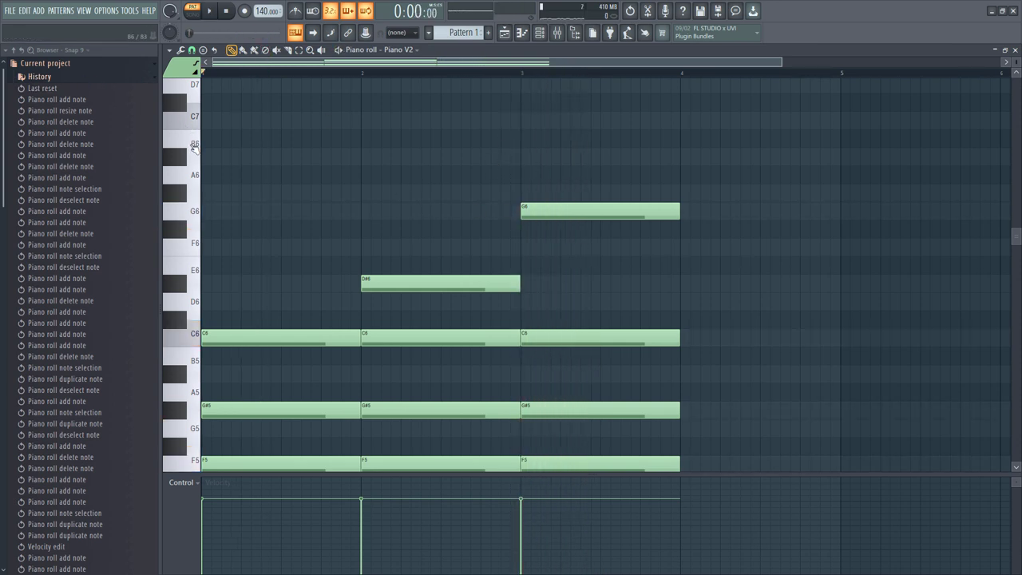
scroll(226, 250, "down", 2)
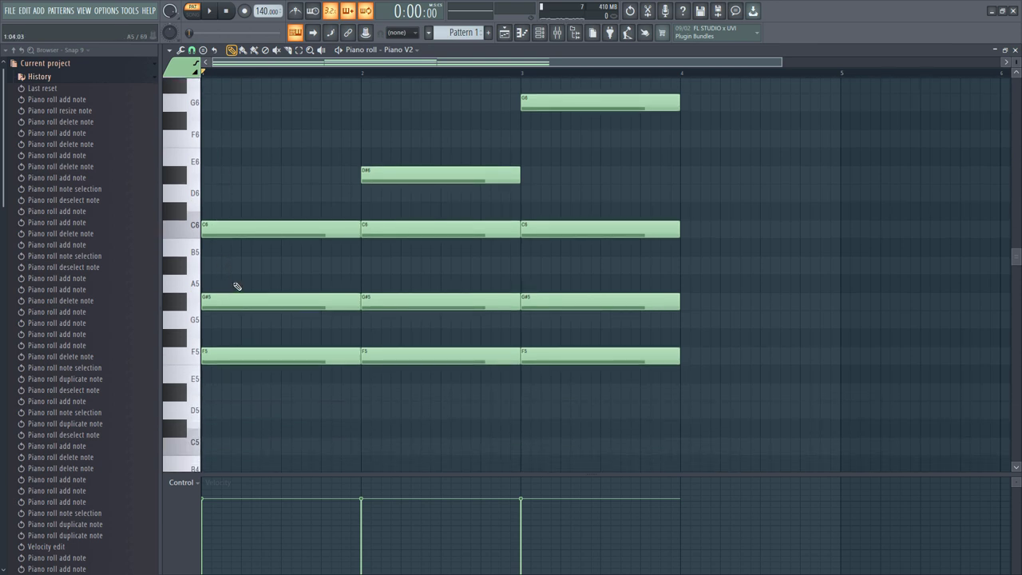
left_click_drag(249, 279, 277, 272)
left_click(275, 228)
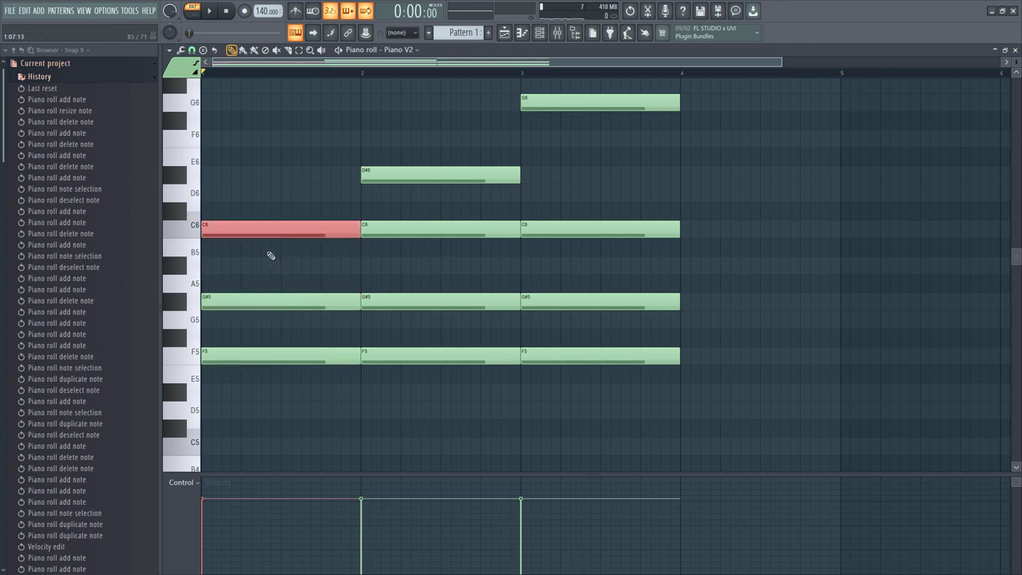
left_click(245, 301)
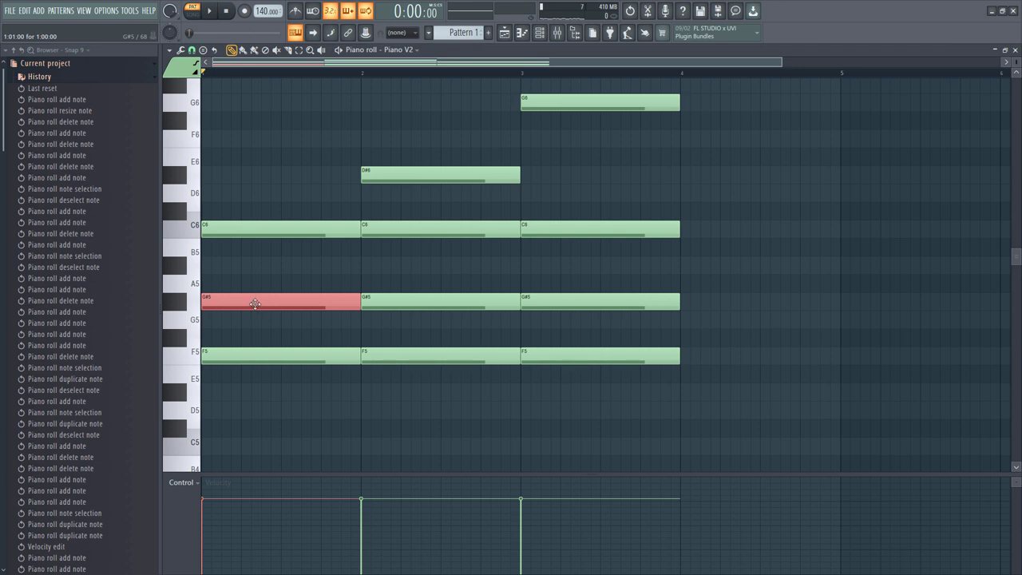
left_click(238, 353)
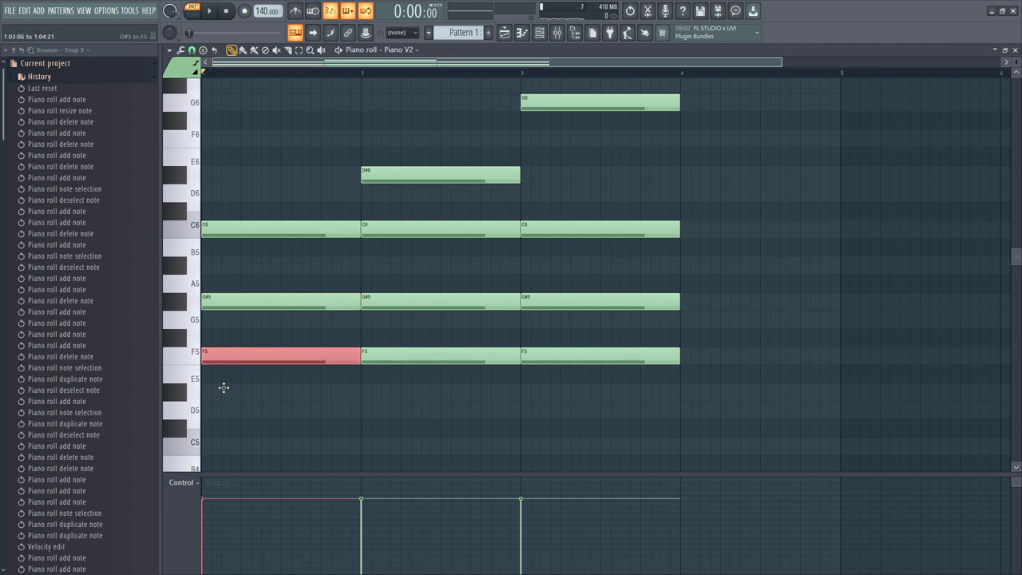
left_click(244, 302)
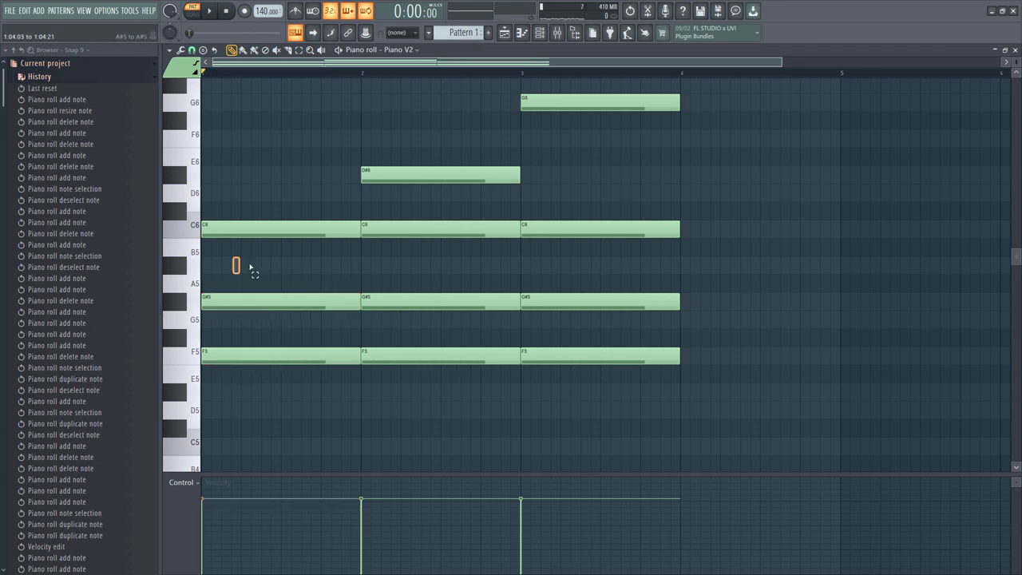
Step: Highlight the first chord's C6 and G#5 notes in turn, lower the G#5 note to G5, and play the chord
left_click(221, 233)
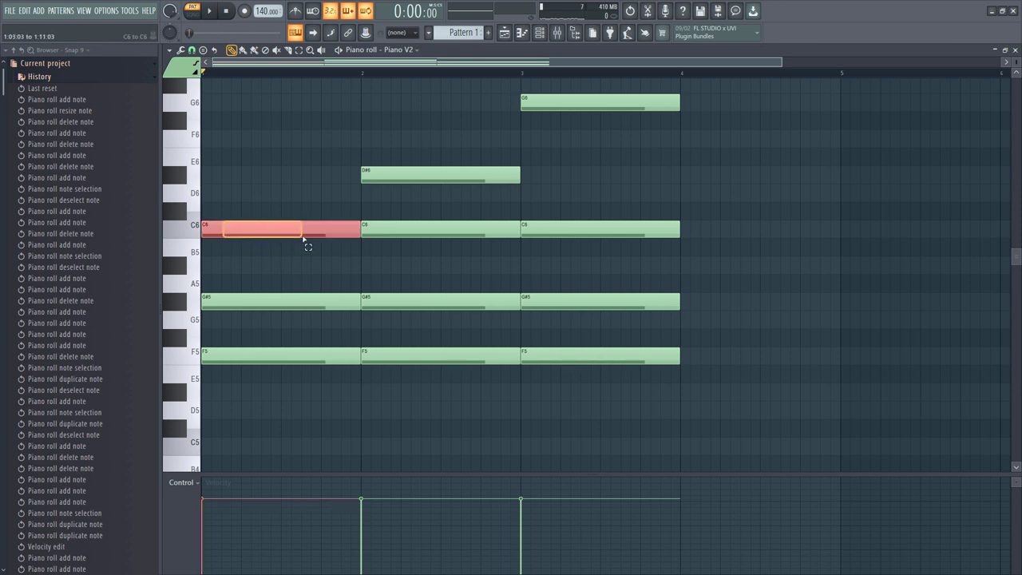
left_click(258, 302)
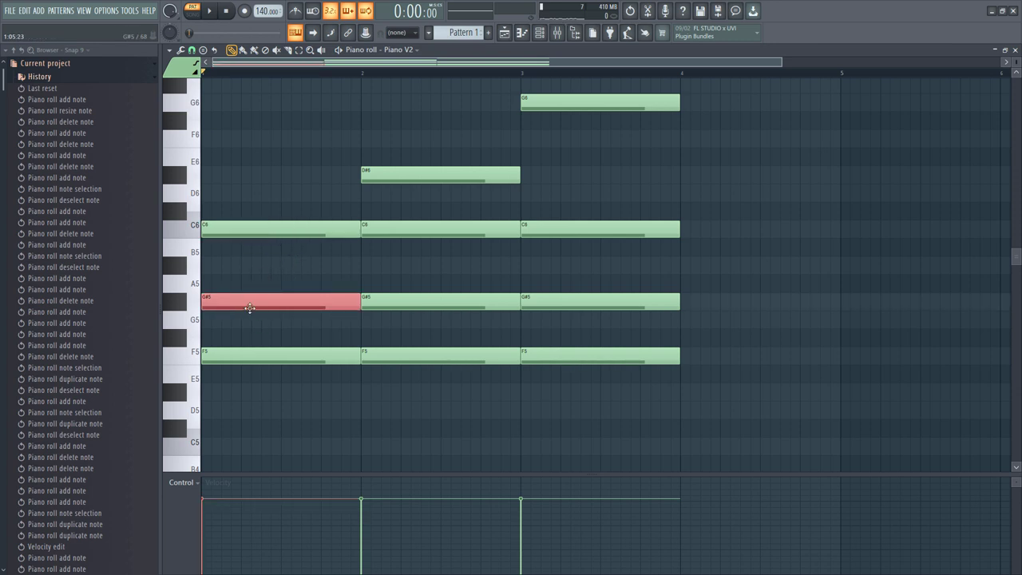
left_click_drag(250, 307, 247, 322)
key("space")
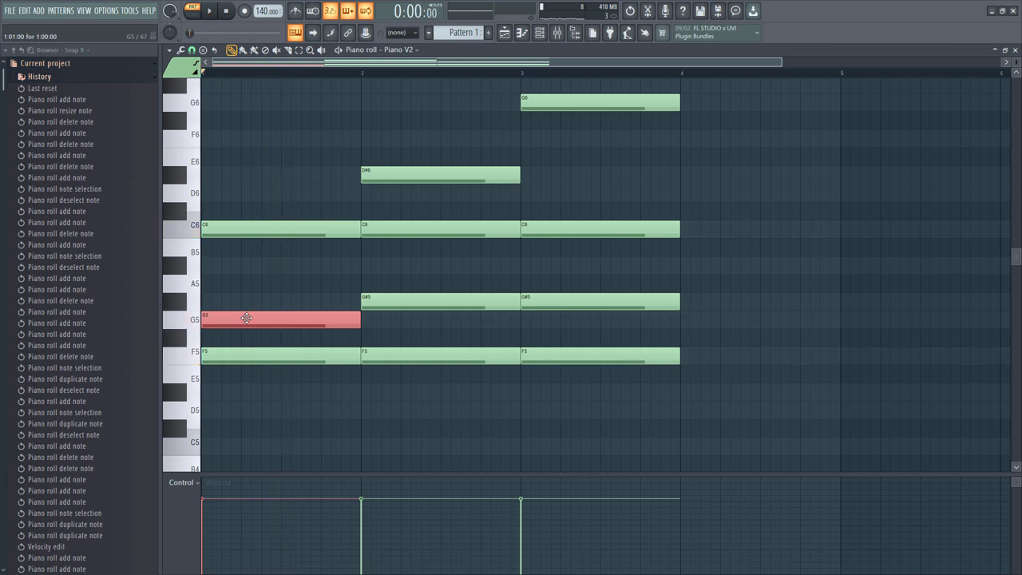
key("space")
key("space")
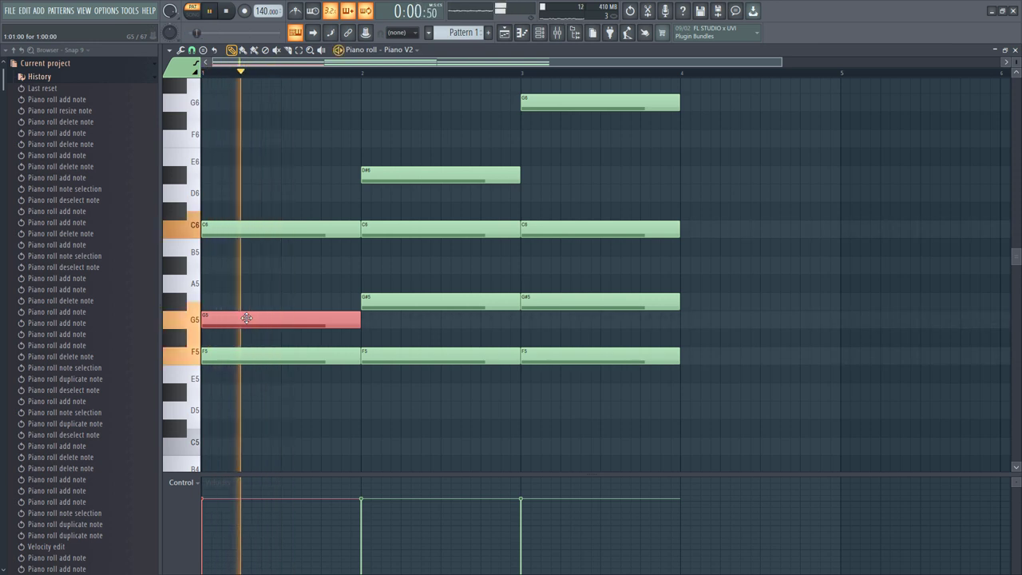
key("space")
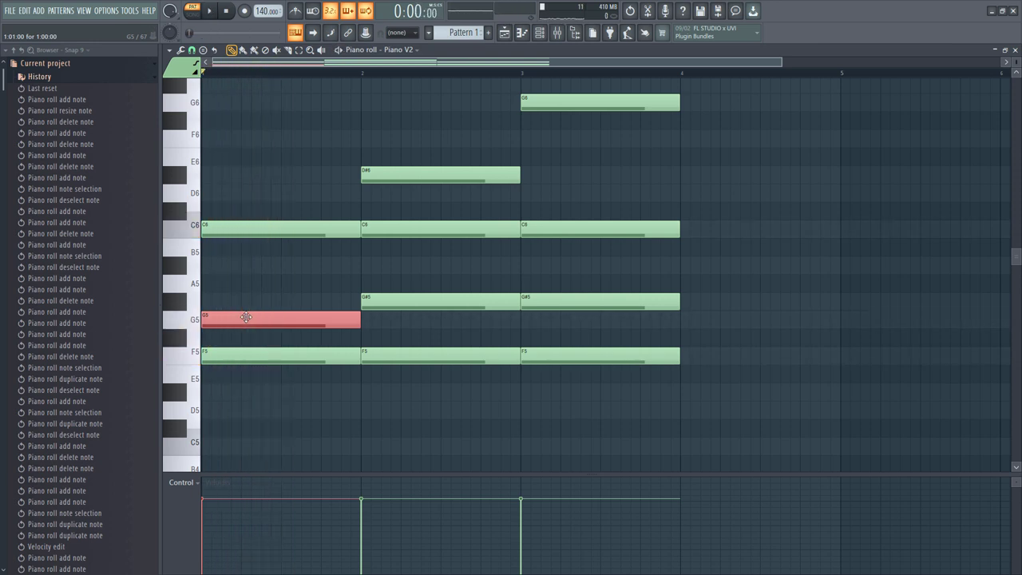
Step: Raise the first chord's middle note to A#5, play the chord, and move the note back to G#5
left_click_drag(245, 318, 239, 259)
key("space")
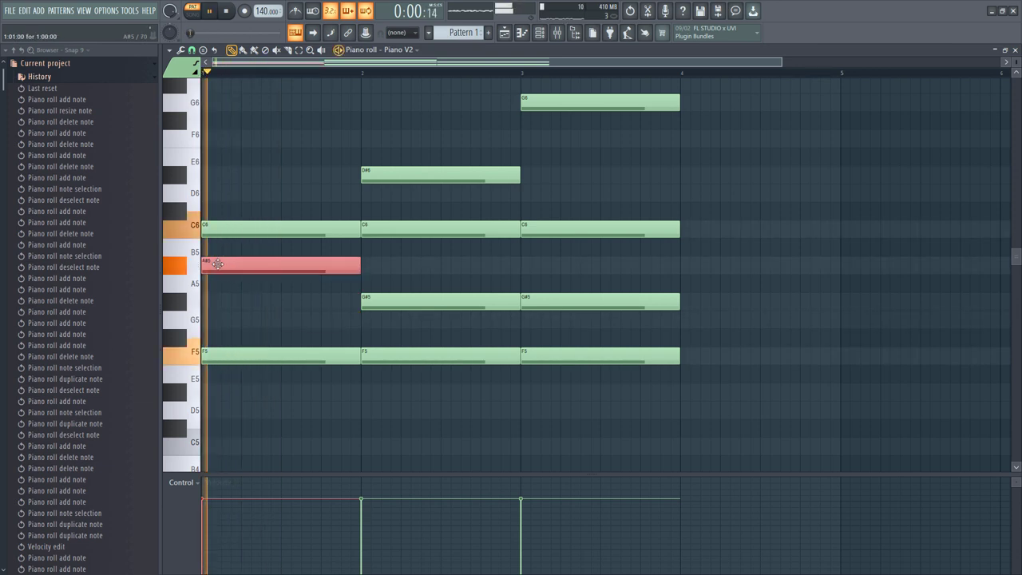
key("space")
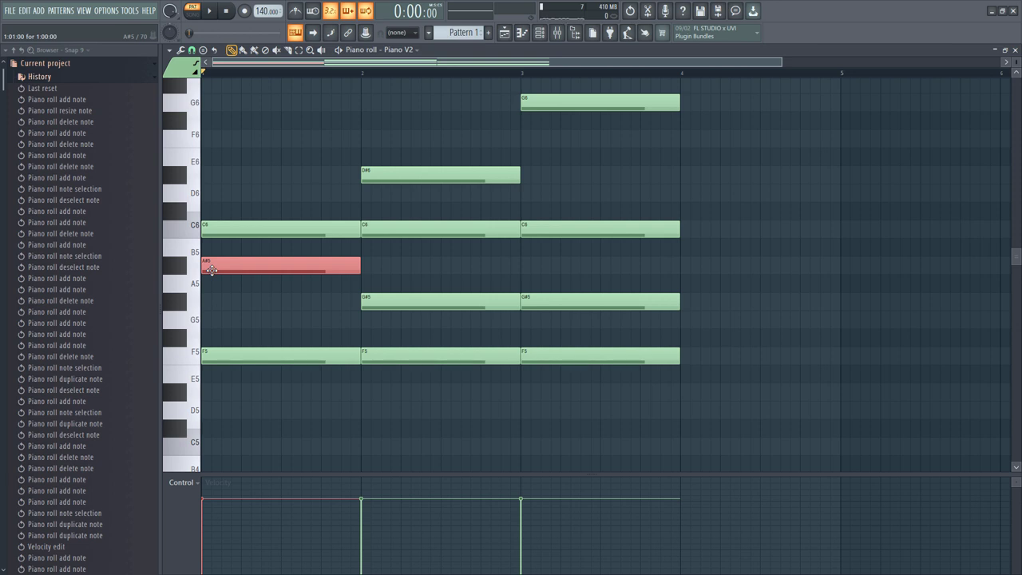
left_click_drag(215, 266, 217, 303)
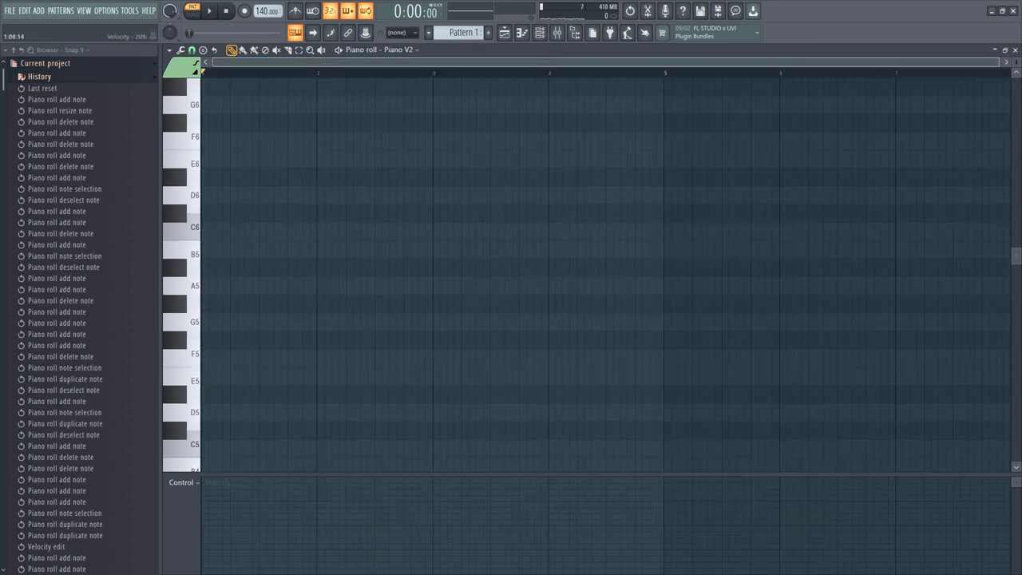
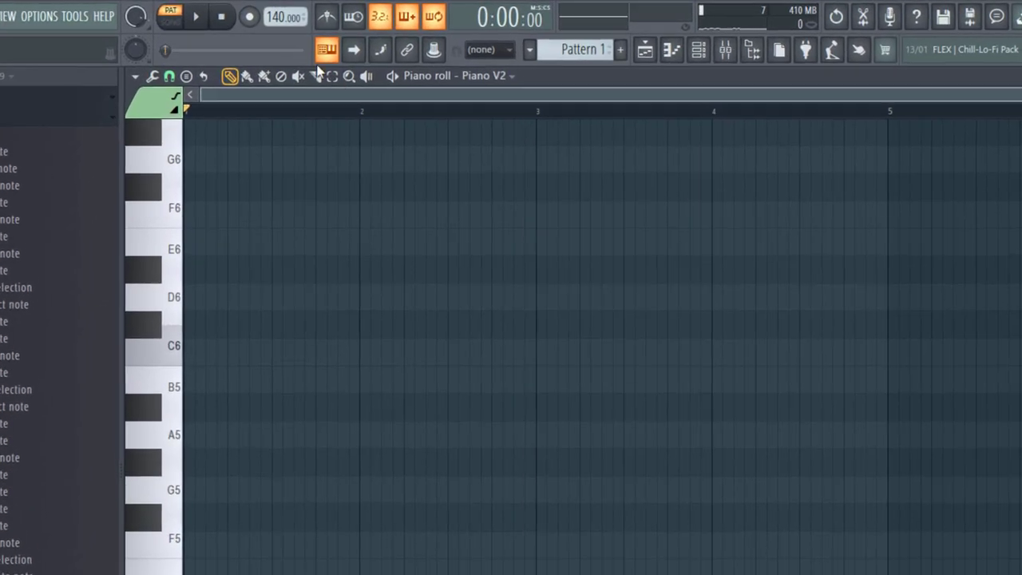
Step: Mark different bar ranges on the timeline one after another: bar 1, bars 1 to 4, bar 4, and bars 1 to 2
left_click(364, 112)
mouse_move(361, 111)
left_mouse_down()
mouse_move(201, 141)
mouse_move(120, 141)
left_mouse_up()
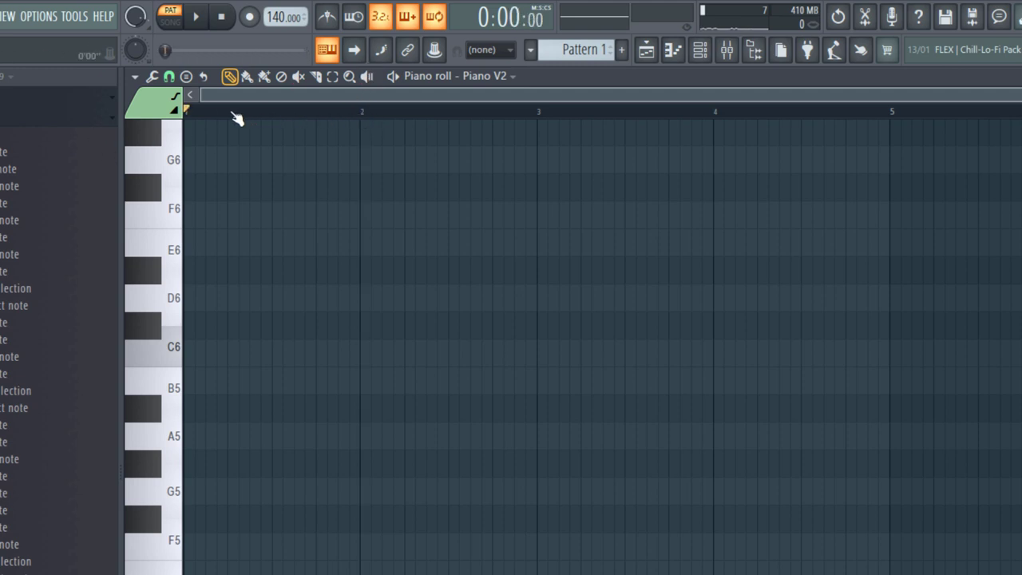
left_click_drag(195, 112, 893, 127)
left_click(540, 119)
left_click(716, 114)
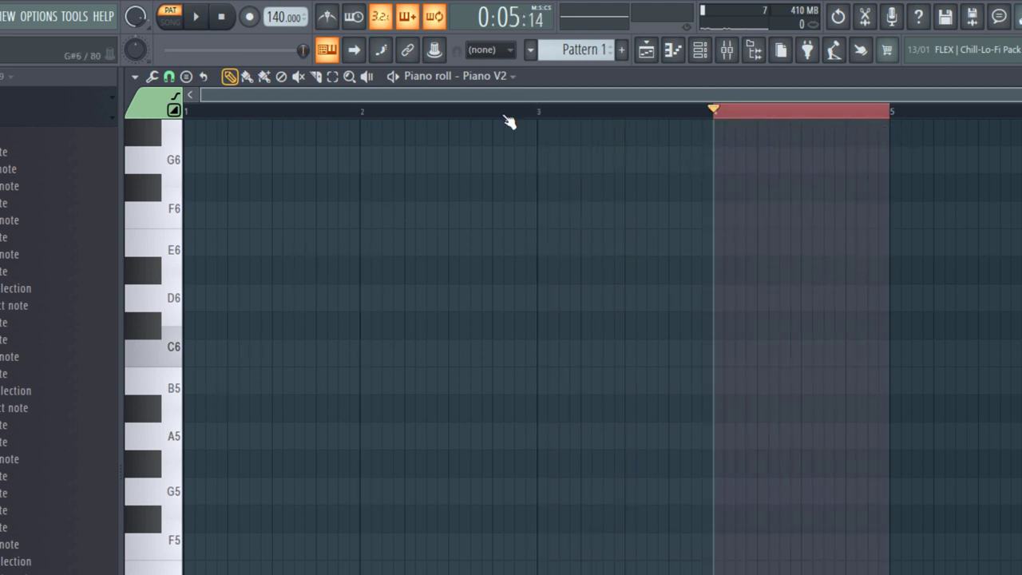
left_click_drag(547, 120, 251, 130)
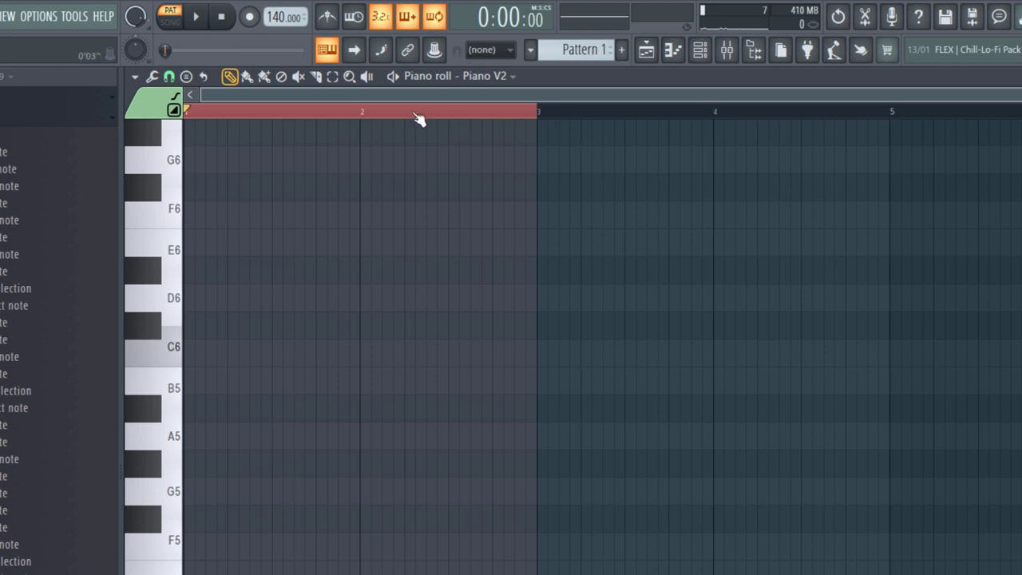
Step: Set the piano roll snap to Bar and select bar 3, followed by bars 1 to 4, on the timeline
left_click(170, 78)
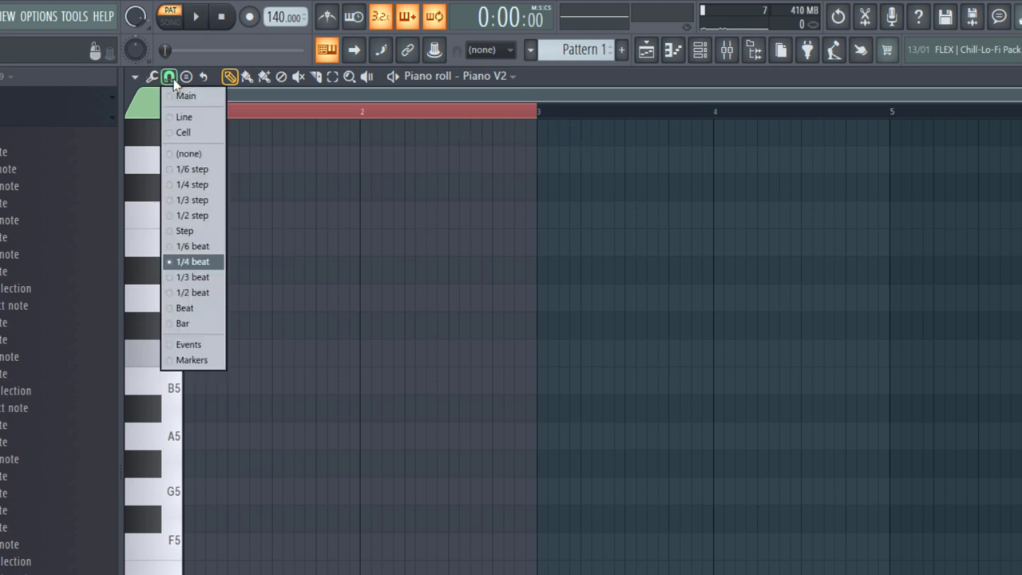
left_click(195, 317)
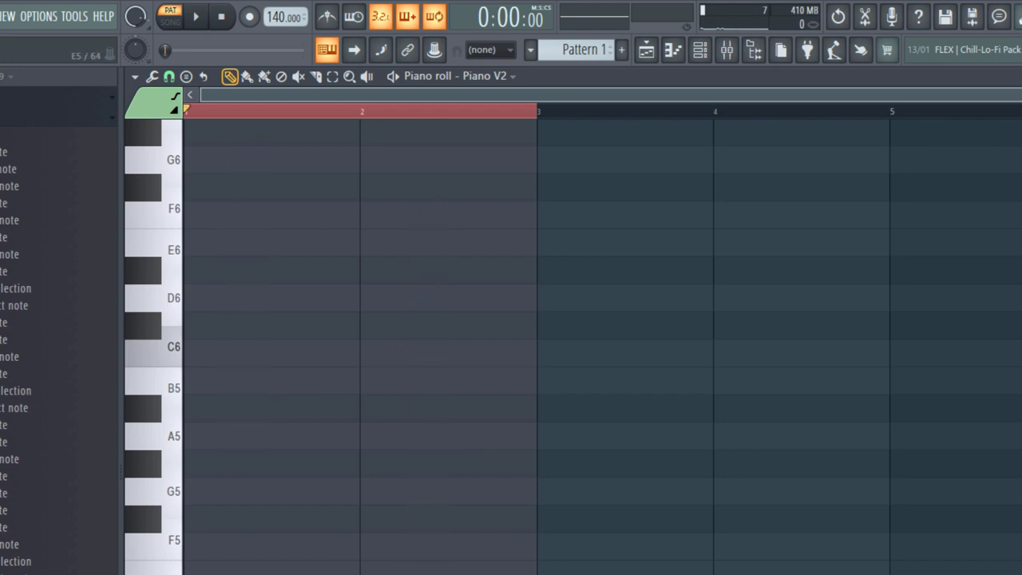
left_click_drag(543, 114, 694, 120)
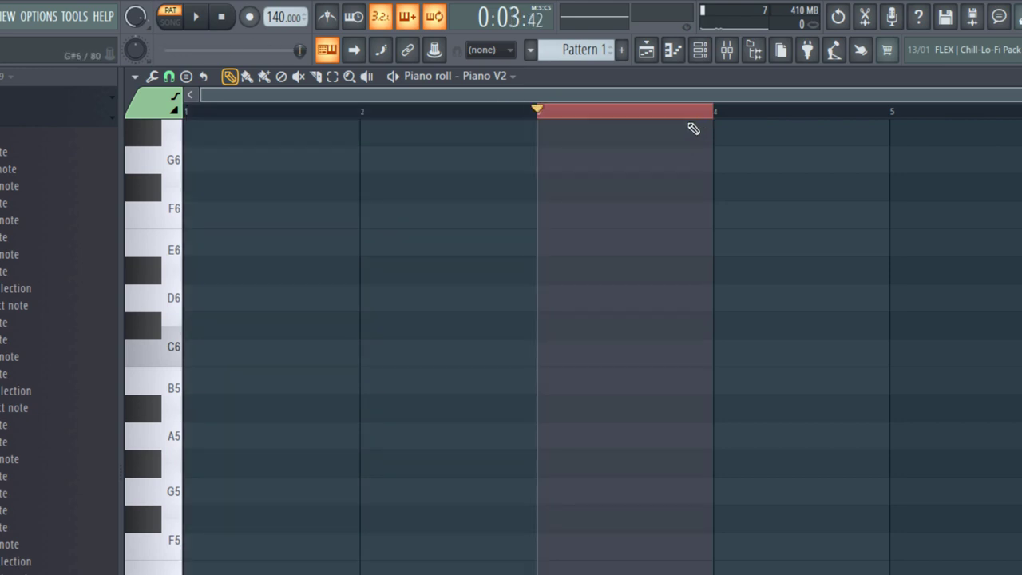
left_click_drag(871, 114, 147, 183)
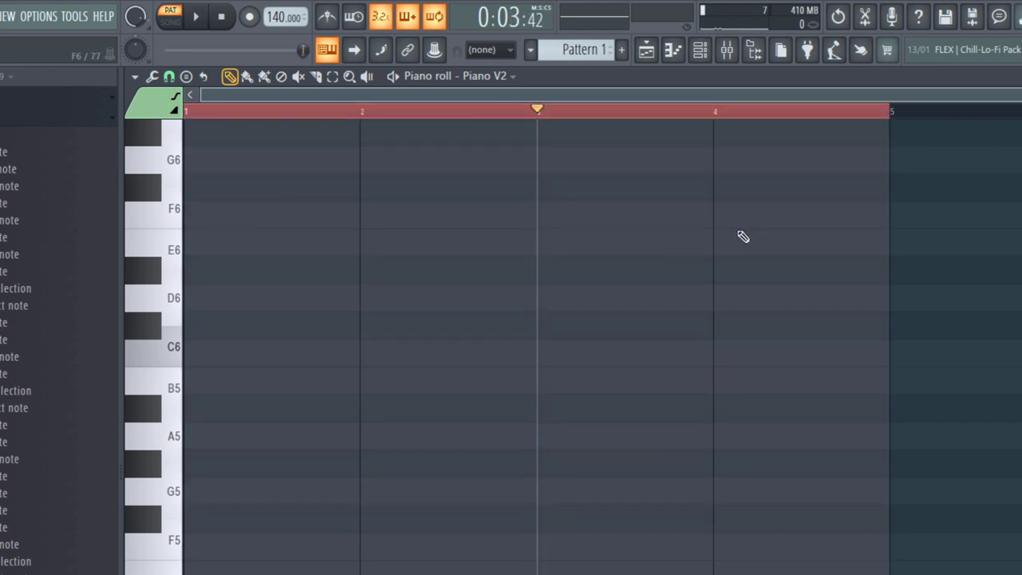
Step: Select bars 1 to 3 and bar 4 in turn, clear the time selection, and return the playhead to the start
scroll(748, 232, "up", 2)
left_click_drag(754, 82, 113, 171)
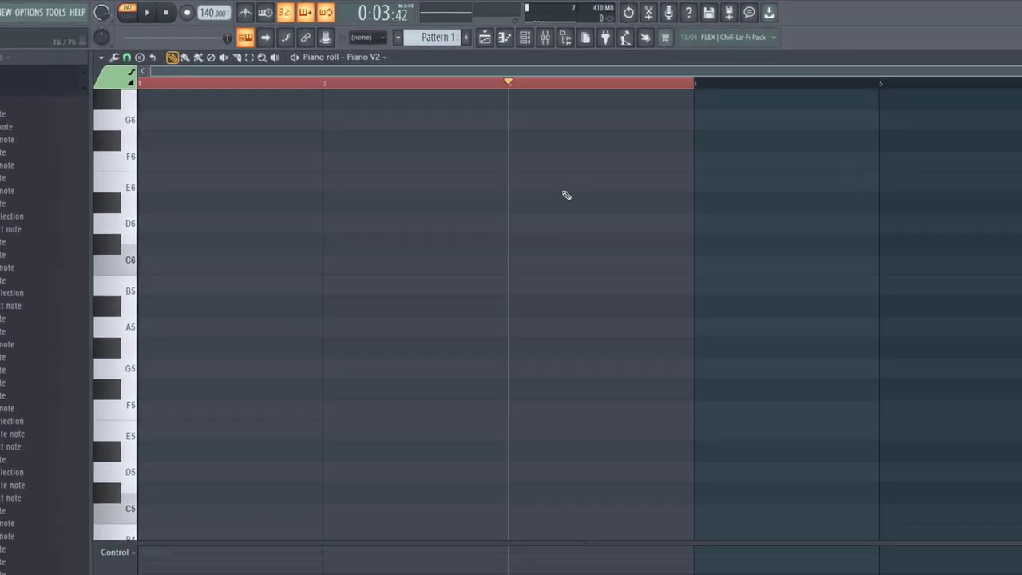
left_click_drag(694, 90, 880, 88)
left_click(328, 90)
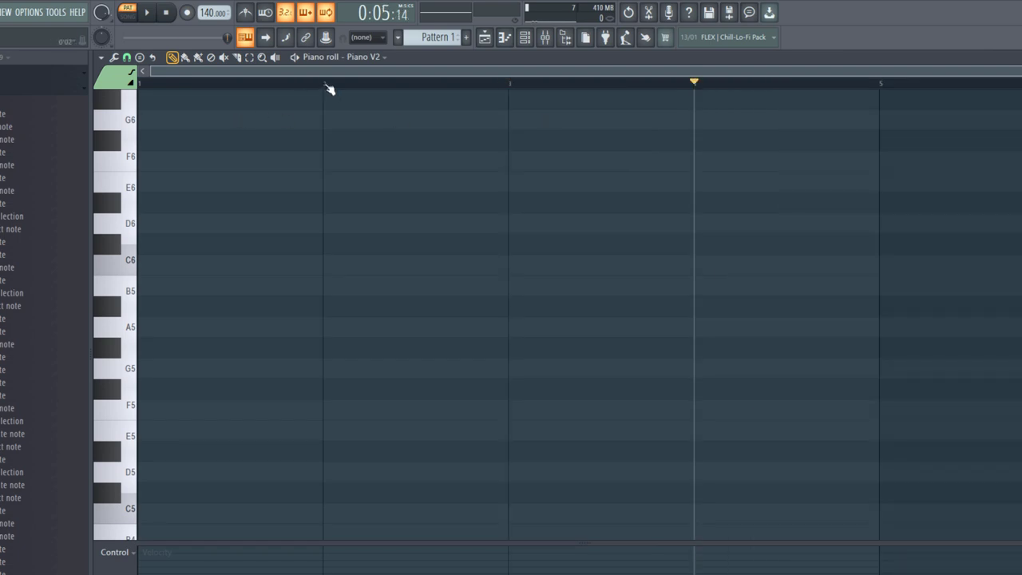
key("space")
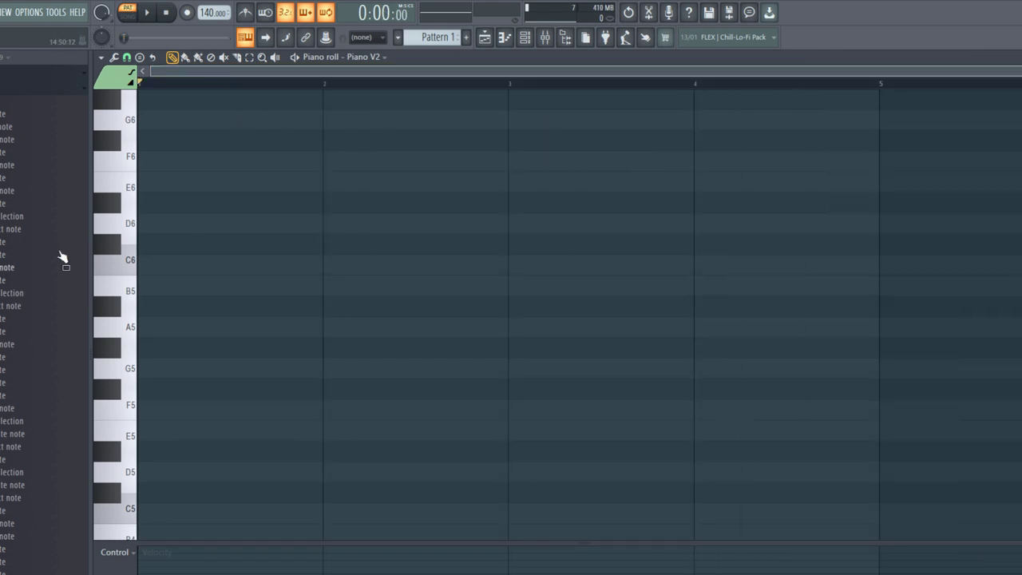
Step: Set the snap to 1/4 beat, add one-bar F5, A5 and C6 notes in bar 1, and play the chord
left_click(126, 57)
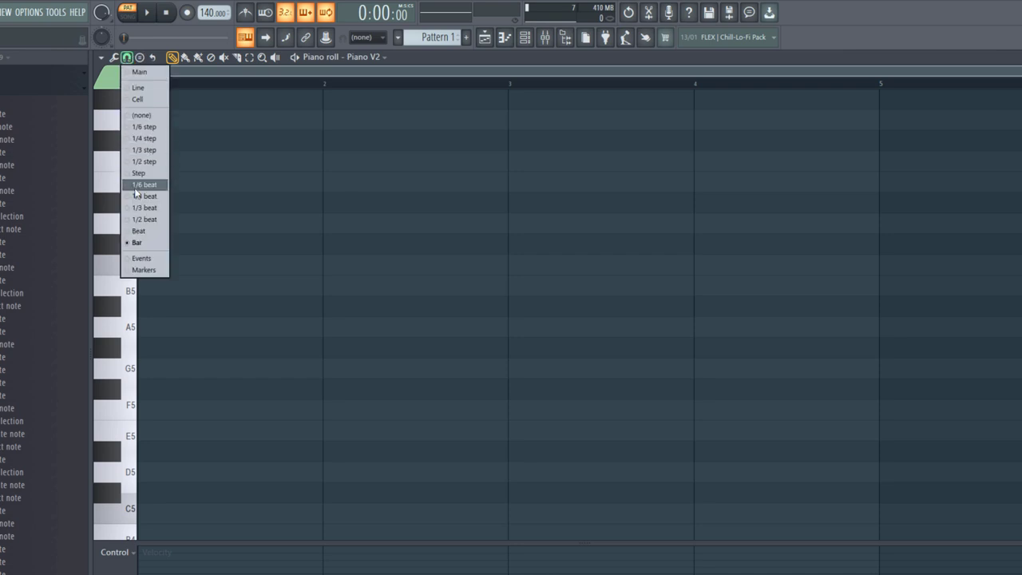
left_click(137, 206)
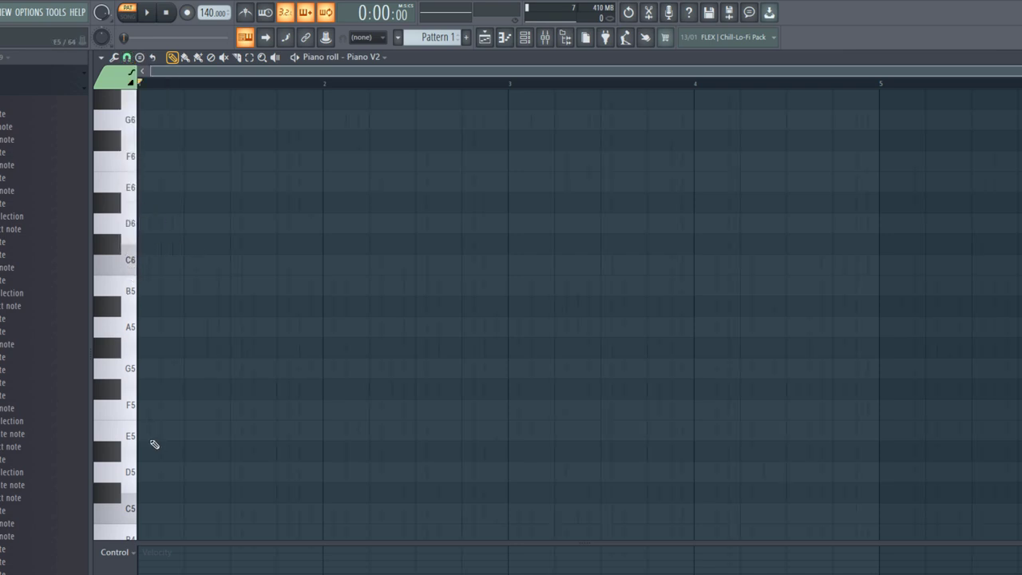
left_click(148, 412)
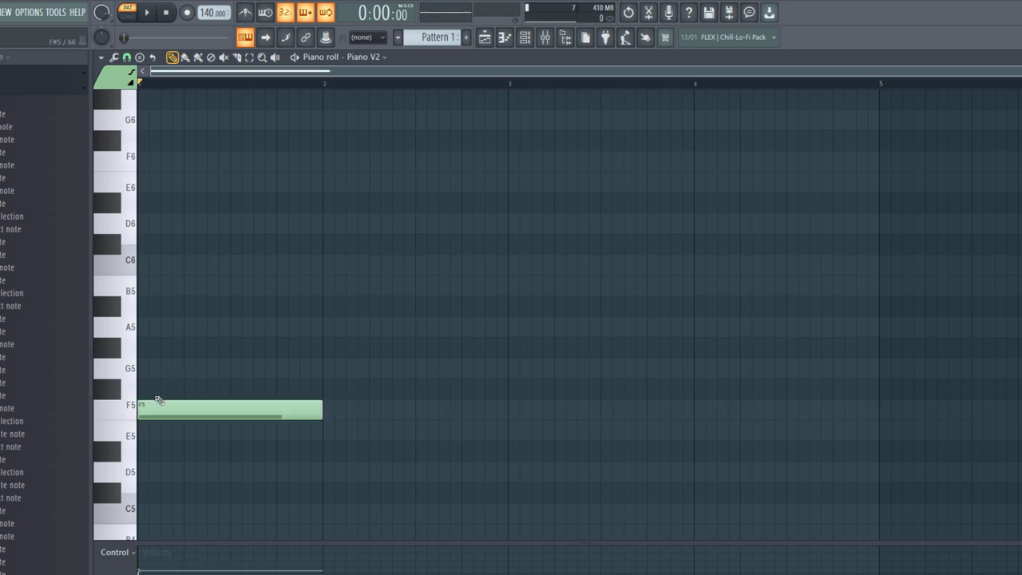
left_click(147, 332)
left_click(152, 267)
key("space")
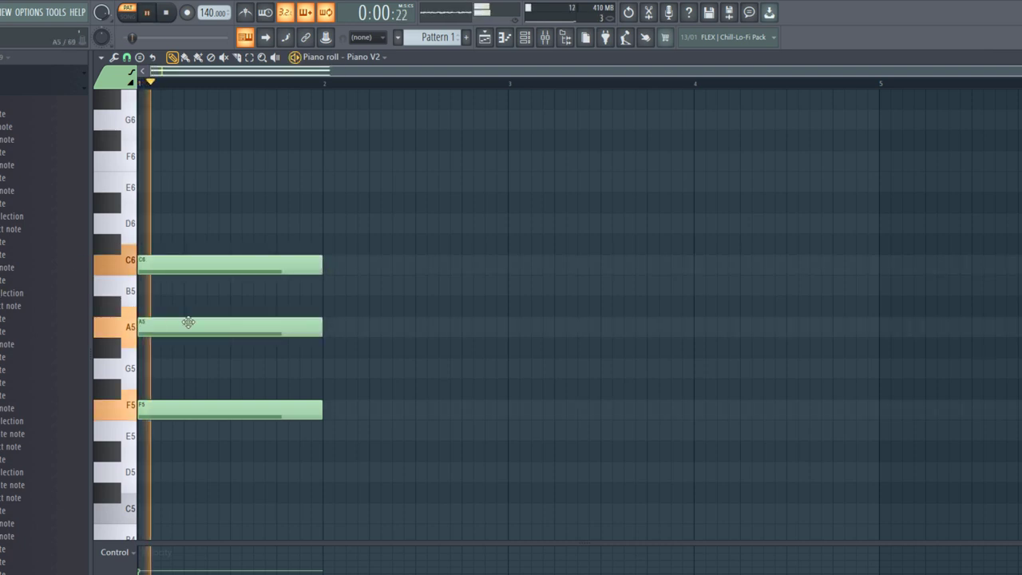
key("space")
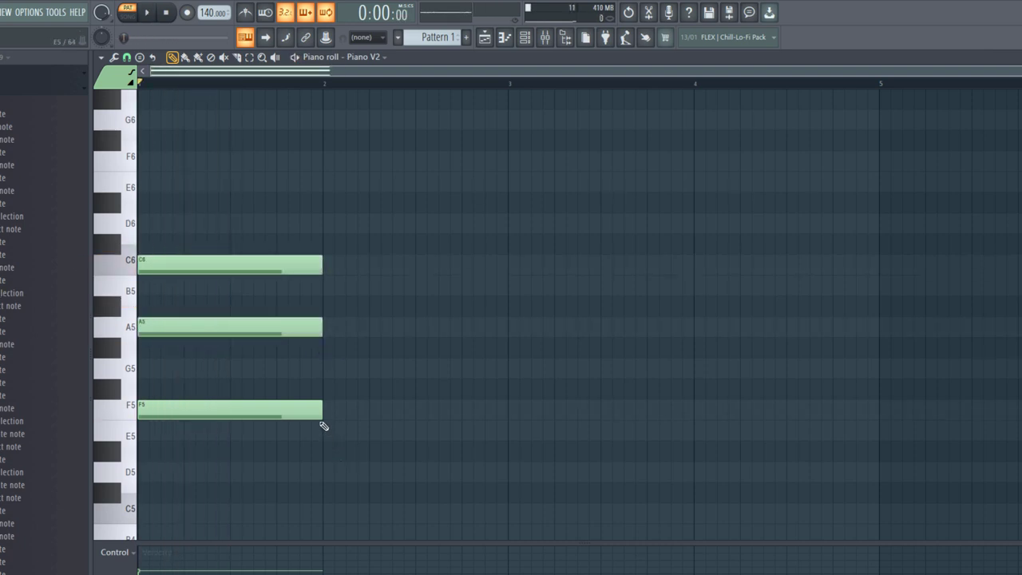
Step: Add one-bar G5, B5 and D6 notes in bar 2 and play the two chords from the start
left_click(331, 368)
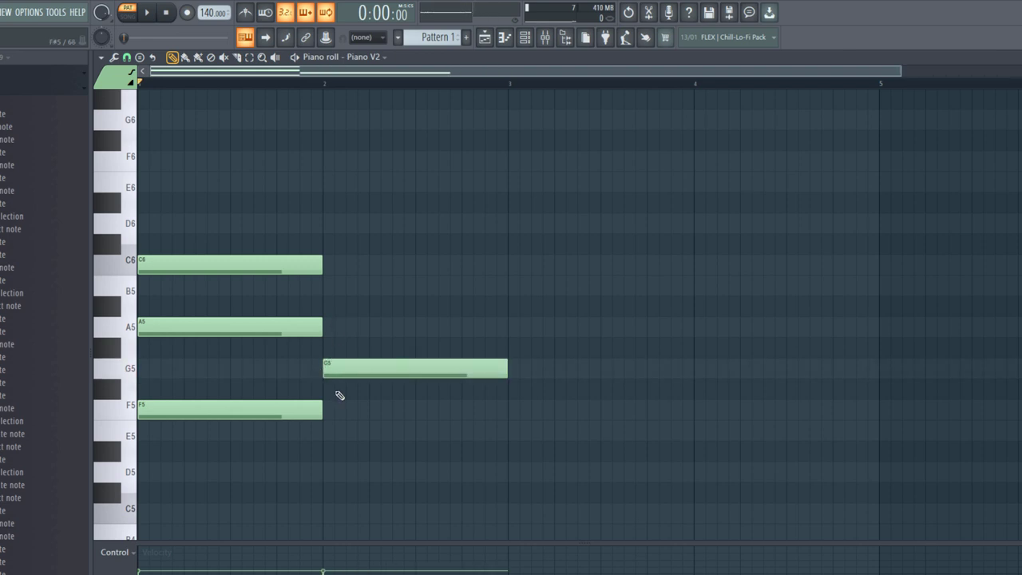
right_click(337, 380)
left_click(326, 364)
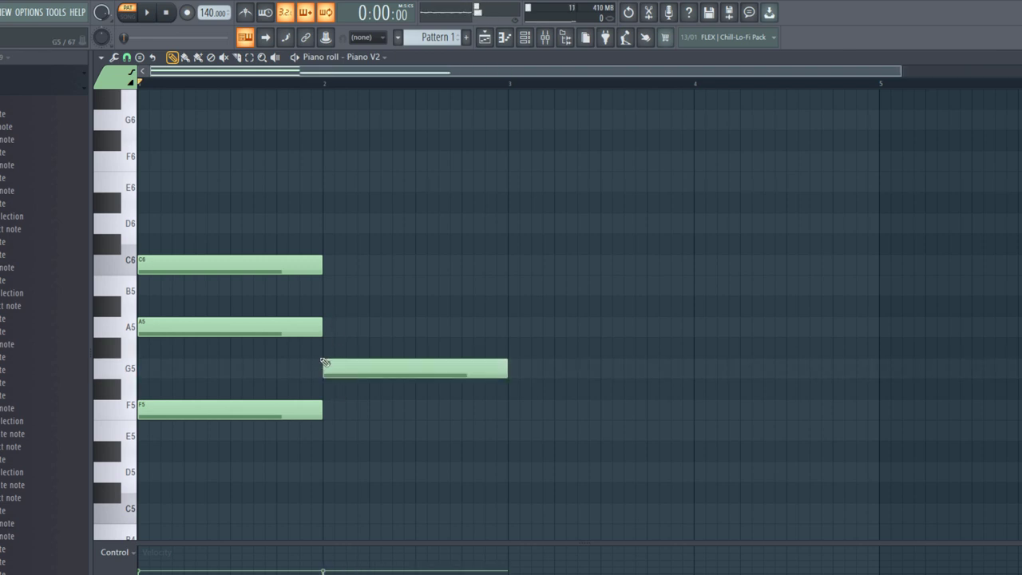
left_click(333, 294)
left_click(328, 227)
key("space")
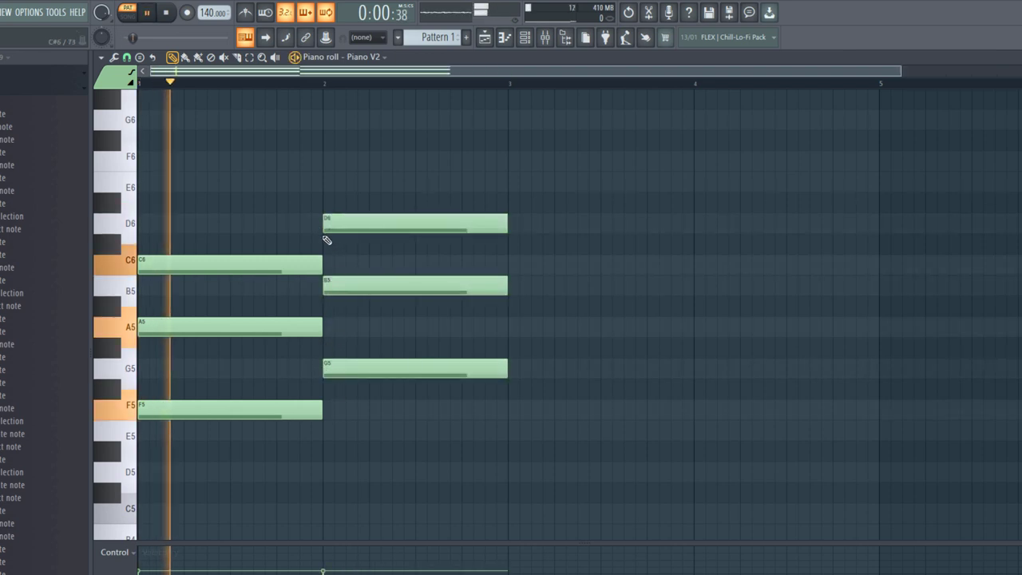
key("space")
Step: Add one-bar A5, C6 and E6 notes in bar 3 and play the three chords from the start
left_click(512, 327)
left_click(513, 264)
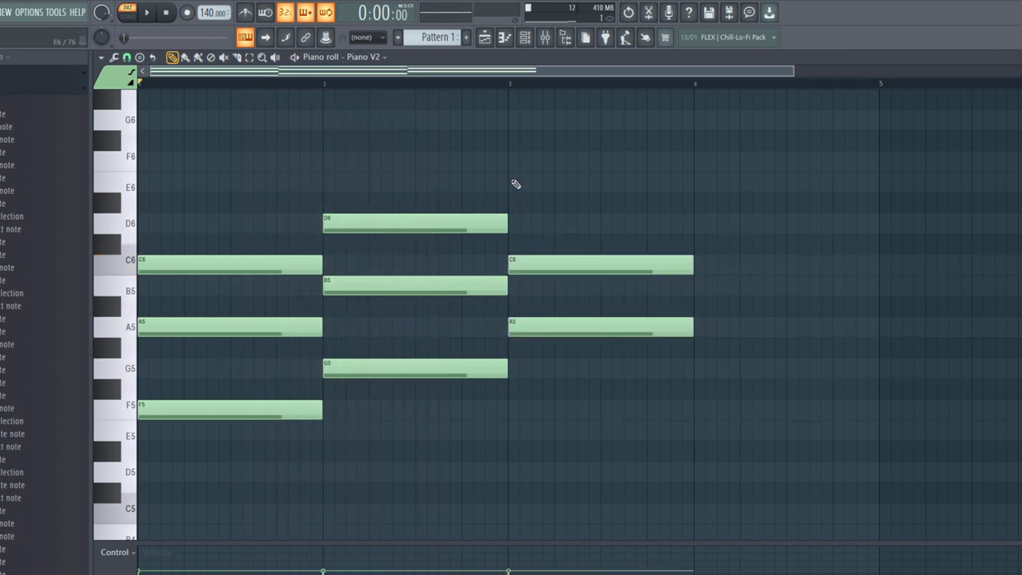
left_click(515, 184)
key("space")
scroll(584, 325, "down", 1)
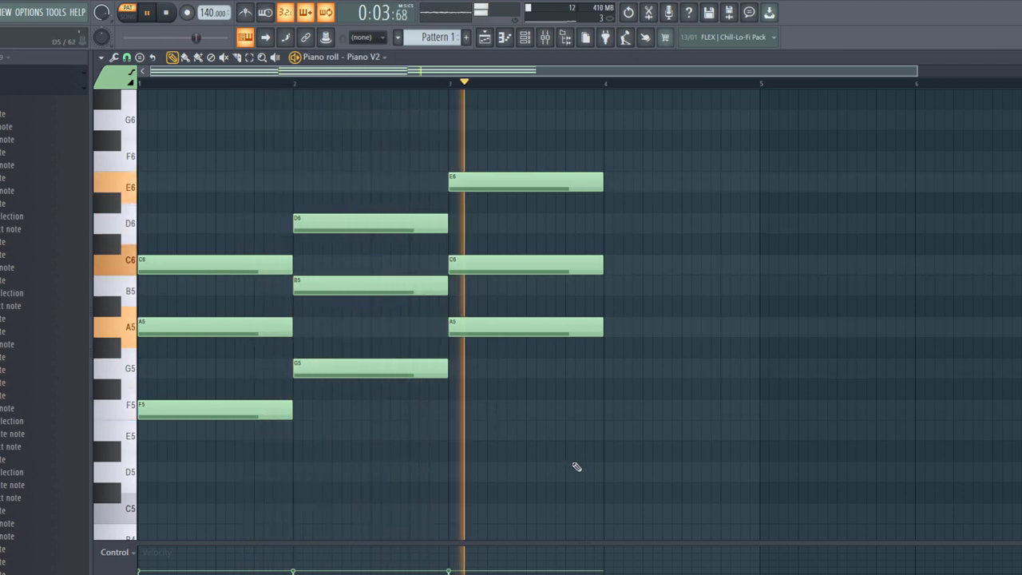
key("space")
Step: Add one-bar E5, G5 and B5 notes in bar 4 and play the progression from the start
left_click(604, 429)
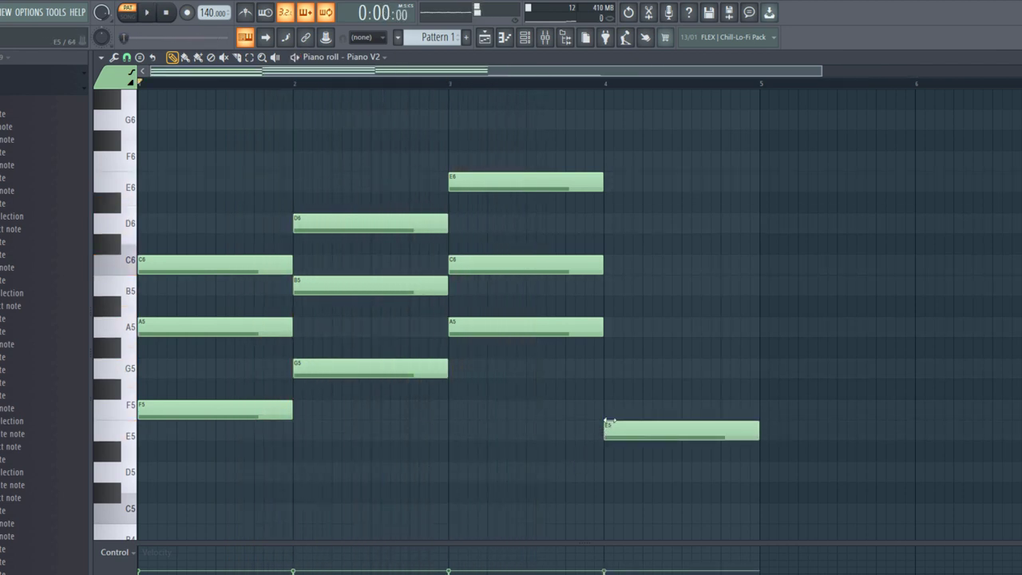
left_click(609, 368)
left_click(607, 285)
key("space")
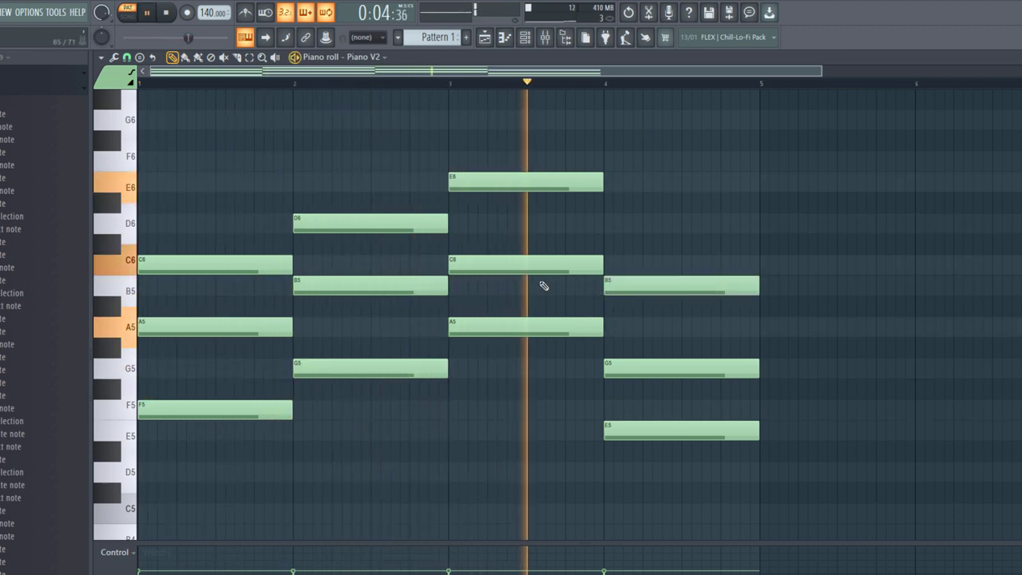
scroll(540, 297, "down", 3)
key("space")
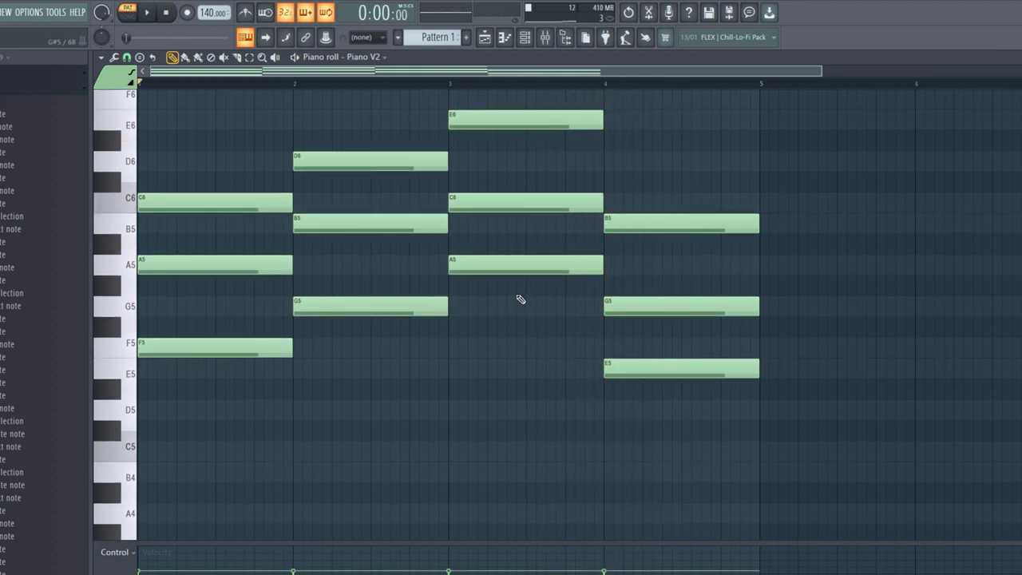
Step: Highlight the chords in bars 1, 2 and 3 one at a time
scroll(412, 351, "up", 2)
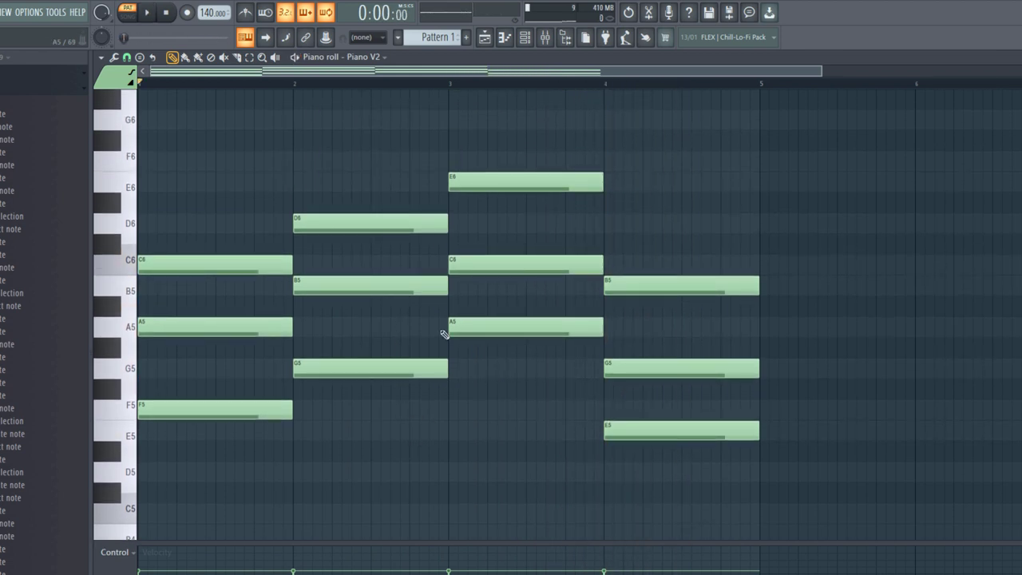
left_click_drag(232, 213, 235, 319)
left_click_drag(338, 88, 362, 419)
left_click_drag(535, 152, 559, 312)
Step: Play the progression from the start and from near the end of bar 1, and highlight the bar 2 chord
key("space")
key("space")
left_click(274, 83)
key("space")
key("space")
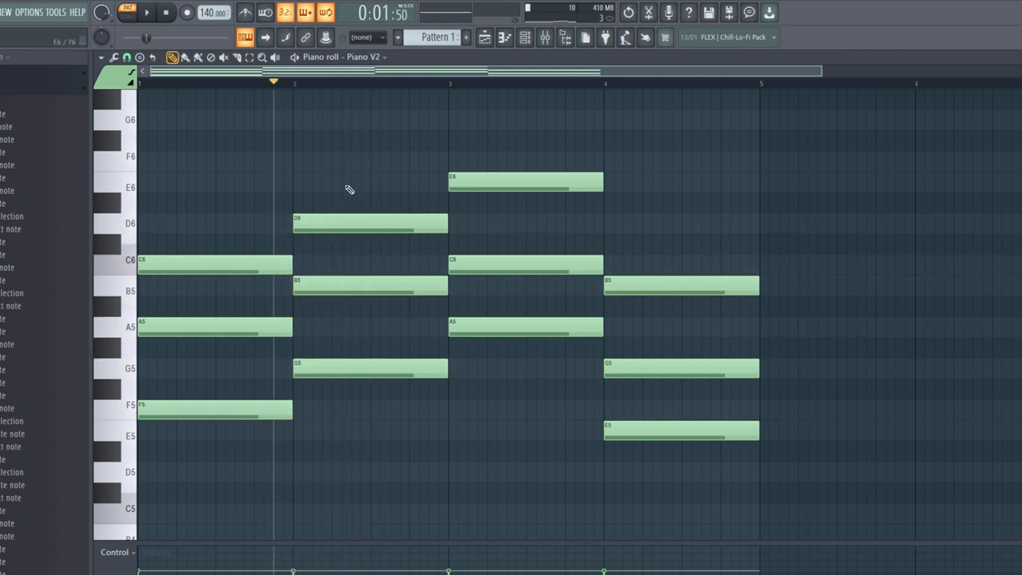
left_click_drag(338, 152, 371, 457)
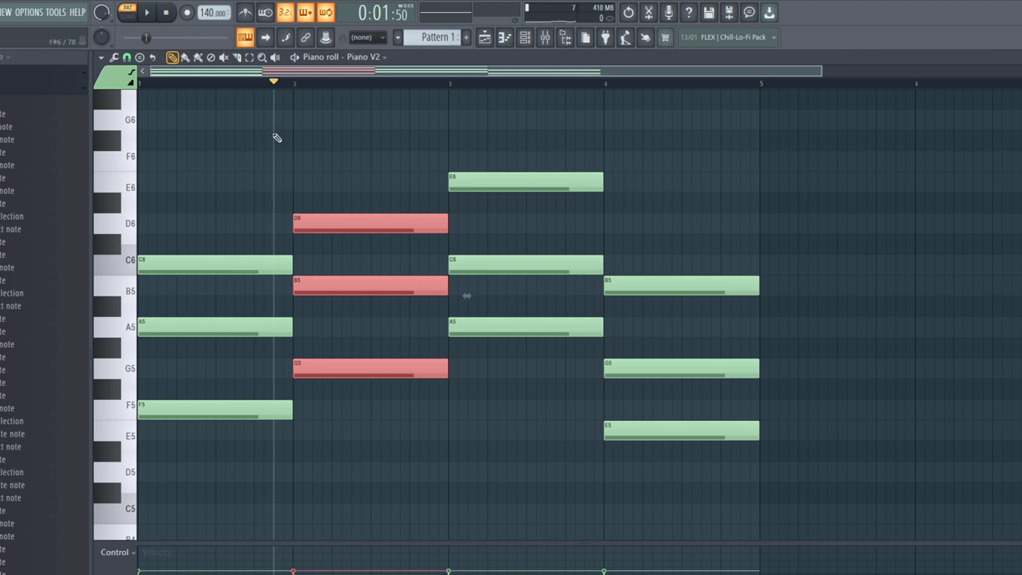
Step: Highlight the chords in bars 1 to 4 one at a time, and the chords in bars 1 and 2 again
left_click_drag(189, 173, 212, 459)
left_click_drag(316, 130, 365, 412)
left_click_drag(515, 131, 572, 457)
left_click_drag(691, 234, 689, 486)
left_click_drag(274, 204, 250, 424)
left_click_drag(372, 173, 372, 409)
Step: Highlight the chords by selecting bar ranges on the timeline, clear the selection and play the progression from the start
left_click_drag(303, 80, 139, 80)
left_click_drag(449, 82, 295, 86)
left_click_drag(459, 86, 608, 97)
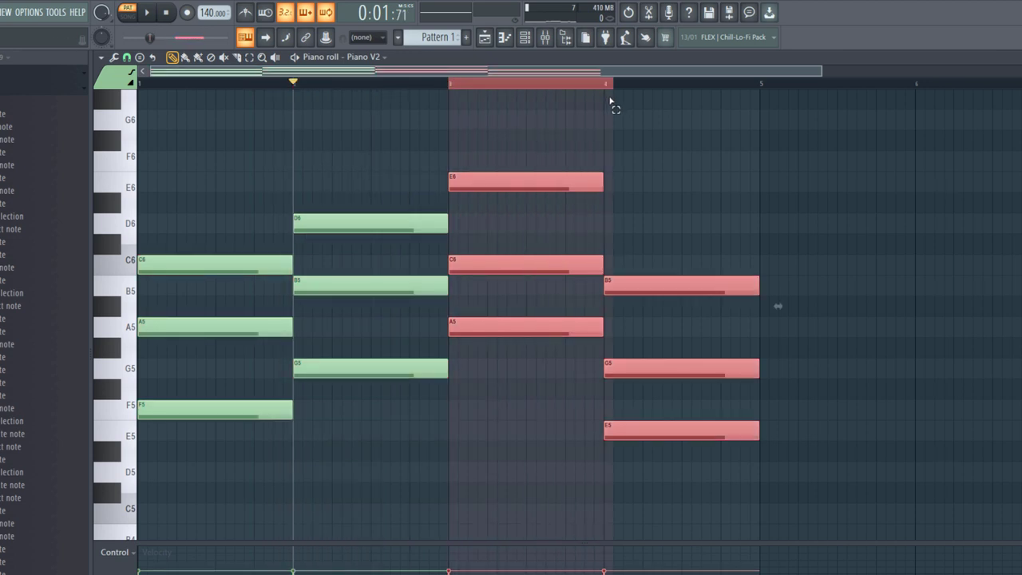
left_click(606, 87)
mouse_move(455, 87)
left_mouse_down()
mouse_move(742, 121)
mouse_move(780, 157)
mouse_move(270, 138)
mouse_move(616, 164)
mouse_move(155, 205)
mouse_move(598, 238)
mouse_move(151, 171)
left_mouse_up()
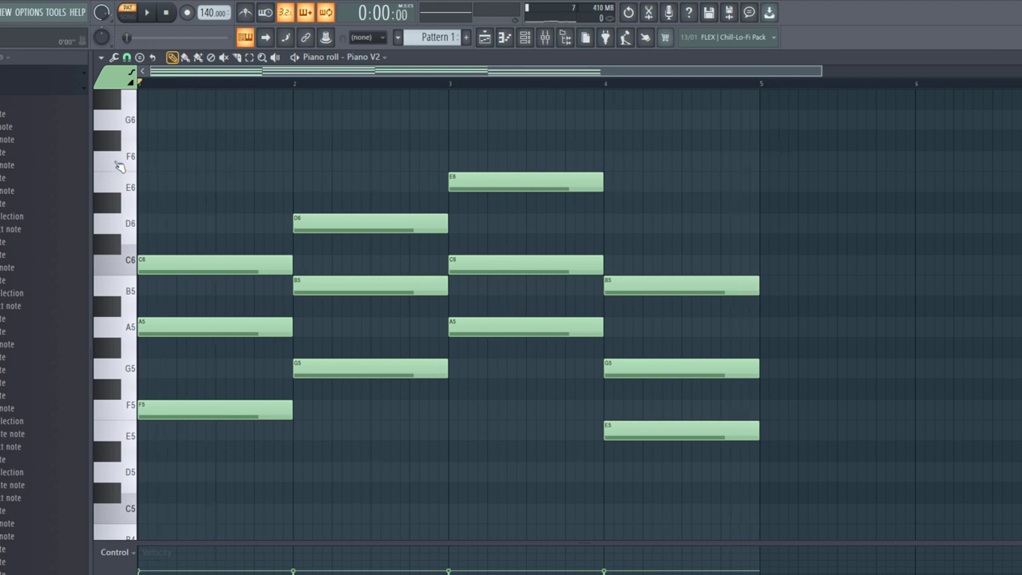
key("space")
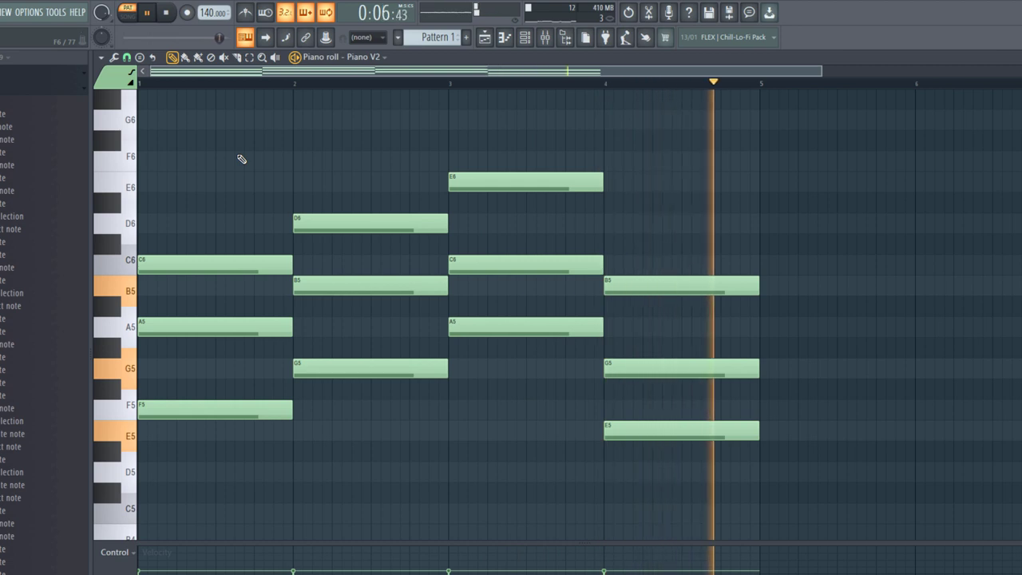
key("space")
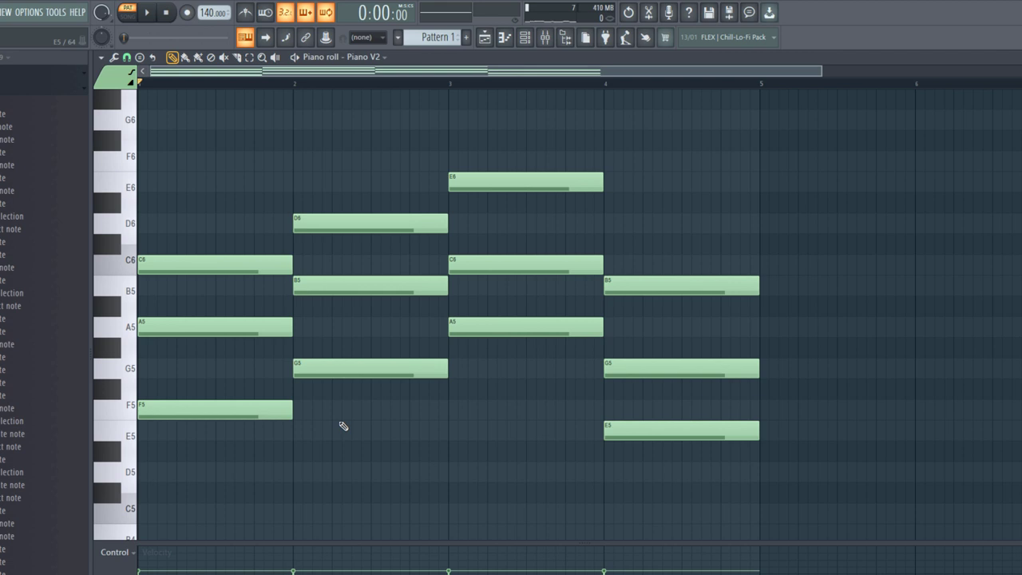
Step: Highlight the bar 1 chord, add a one-bar E6 note on top of it and play the progression from the start
scroll(182, 223, "up", 2)
scroll(182, 223, "down", 2)
left_click_drag(169, 234, 155, 446)
left_click(175, 222)
left_click(145, 184)
key("space")
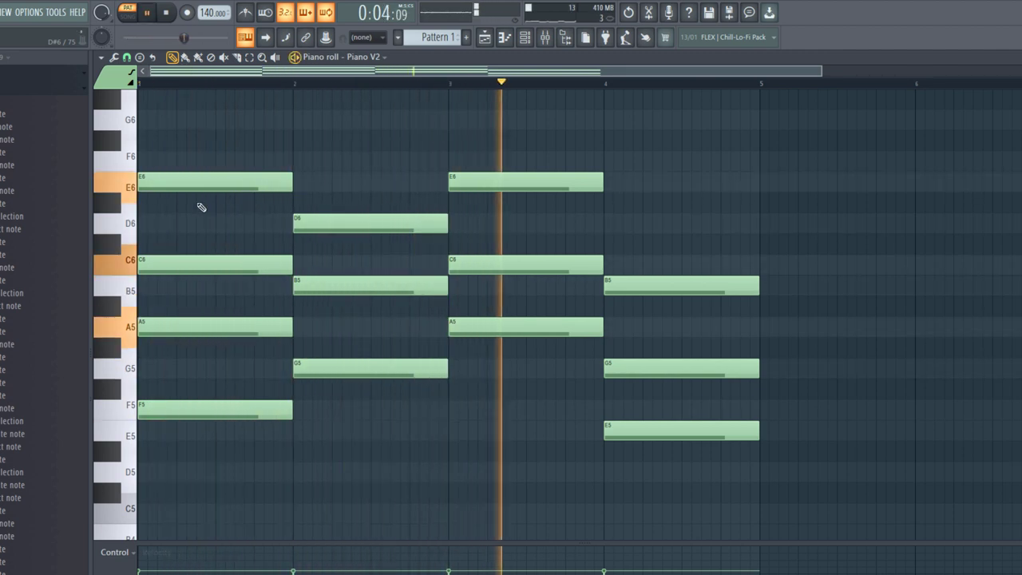
key("space")
Step: Raise the top note of the bar 1 chord to G6 and play the progression from the start
scroll(191, 209, "up", 3)
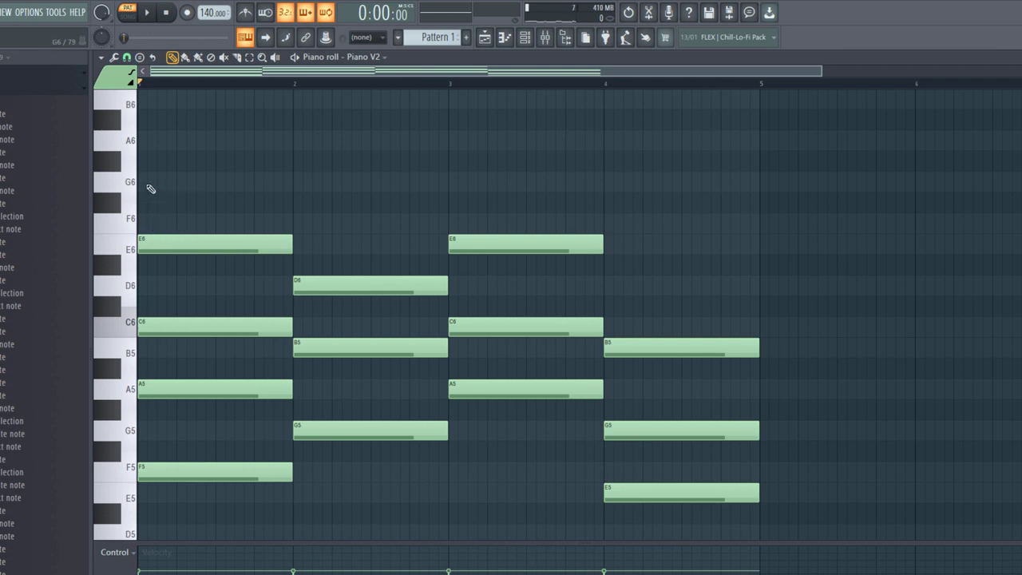
left_click_drag(153, 240, 153, 181)
key("space")
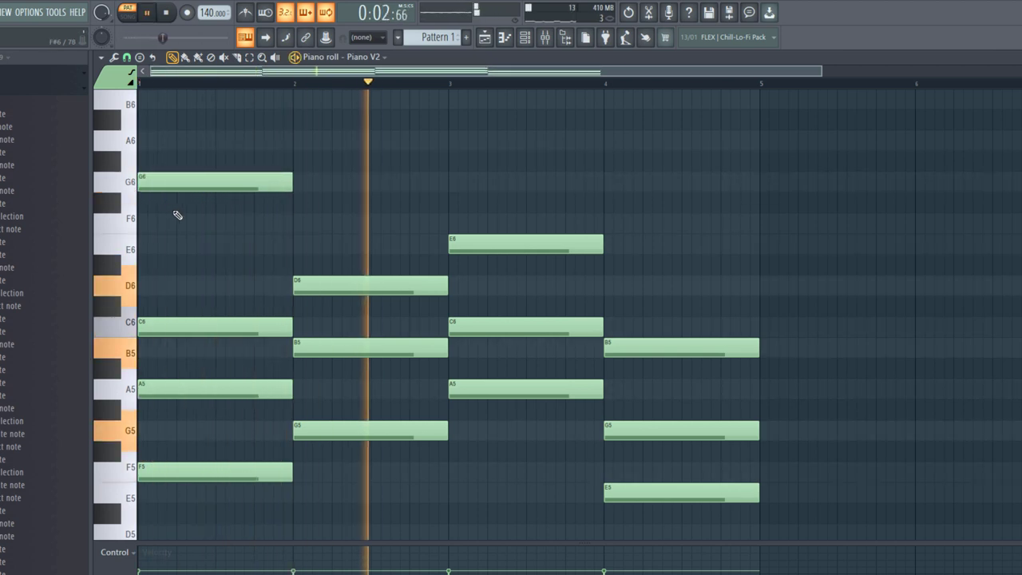
key("space")
key("space")
key("space")
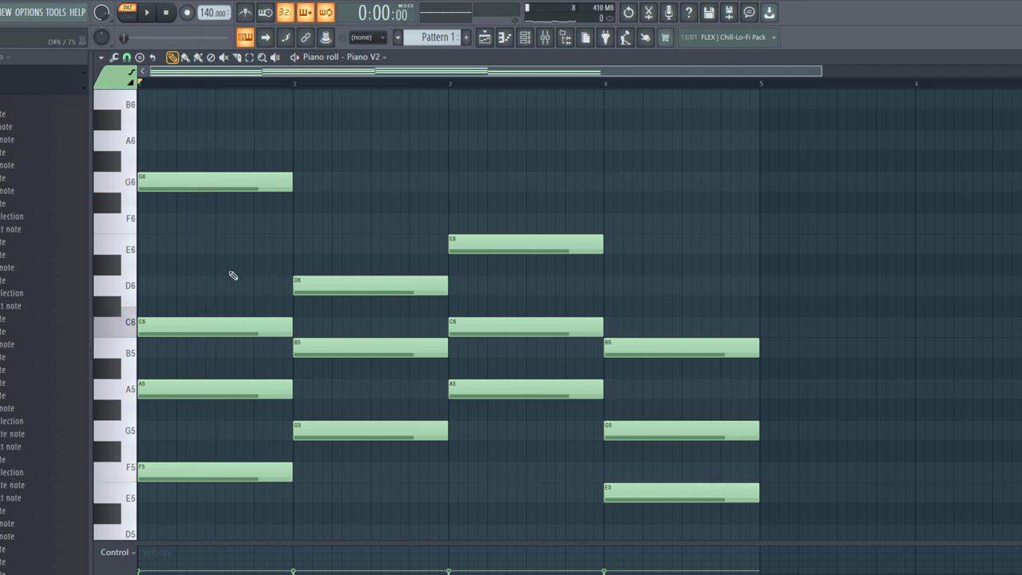
Step: Highlight the bar 2 chord, add a one-bar F6 note on top of it and play the progression
left_click_drag(396, 472, 377, 257)
left_click(296, 227)
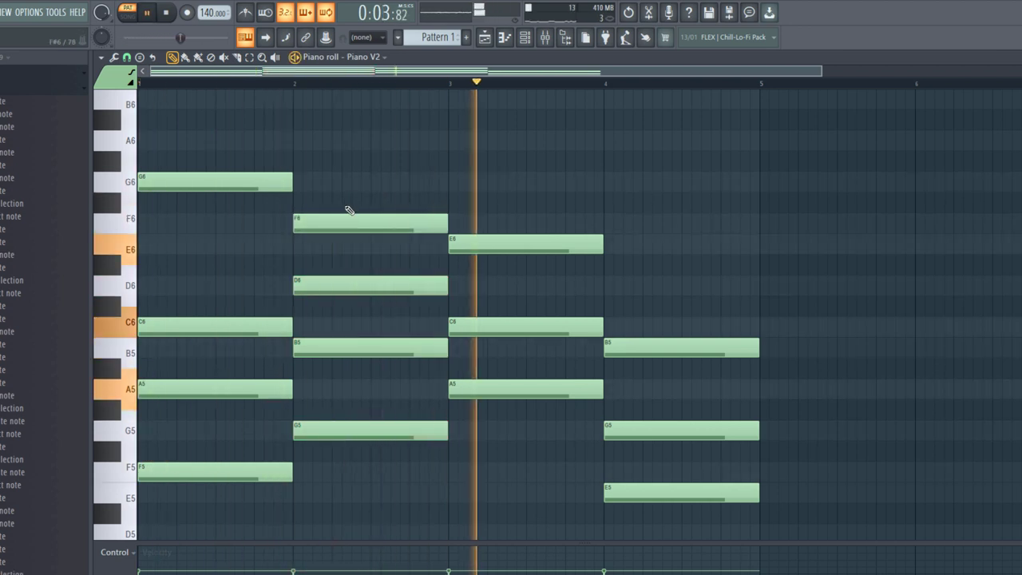
key("space")
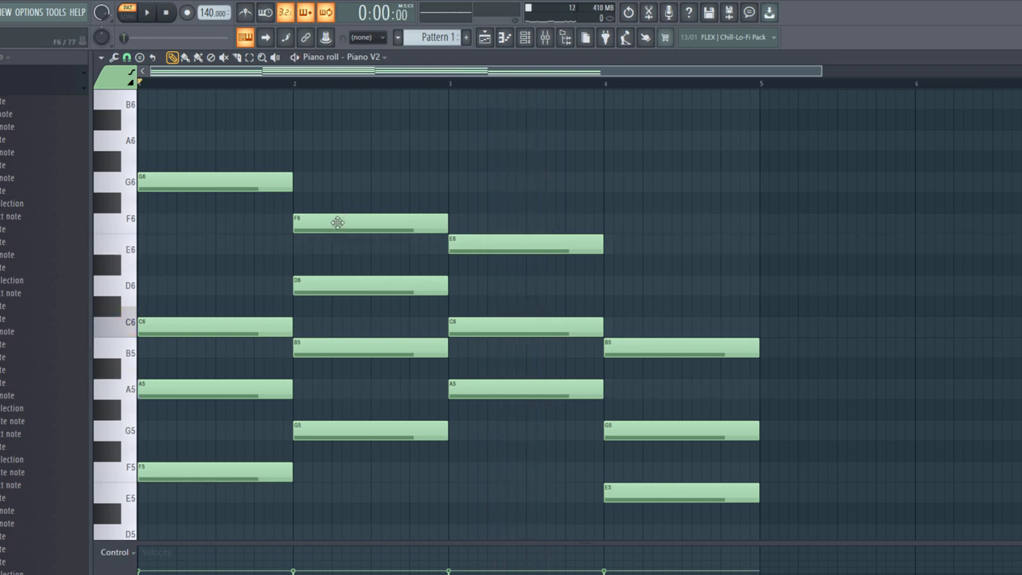
Step: Try the top note of the bar 2 chord at A6 with playback, return it to F6 and play again
left_click_drag(332, 223, 328, 135)
key("space")
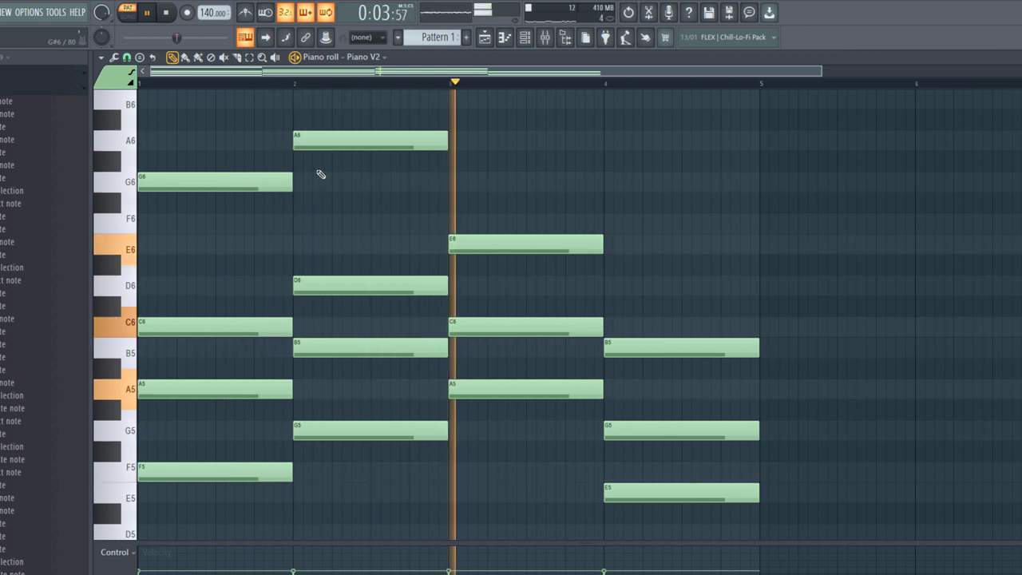
key("space")
left_click_drag(361, 146, 355, 222)
key("space")
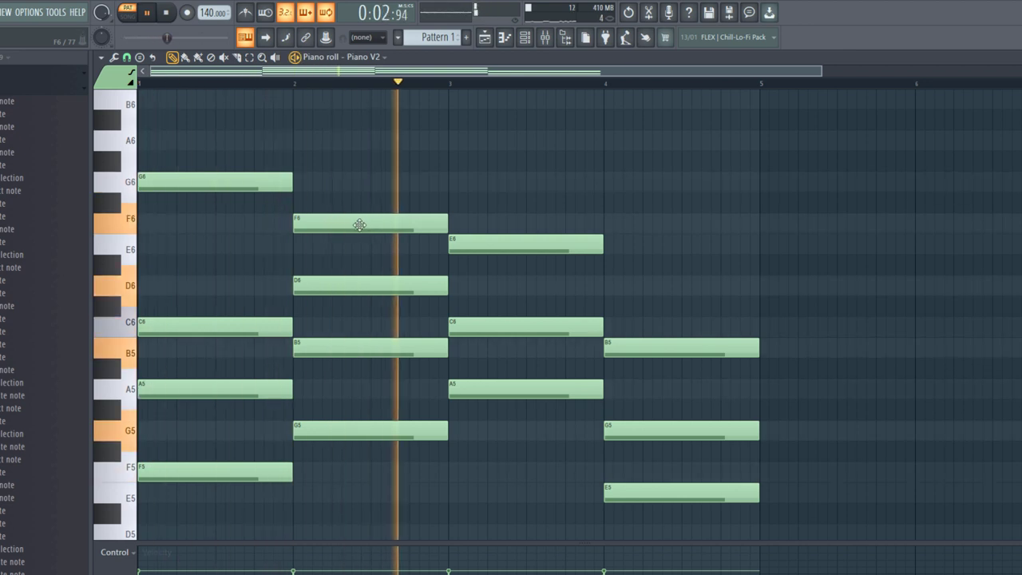
key("space")
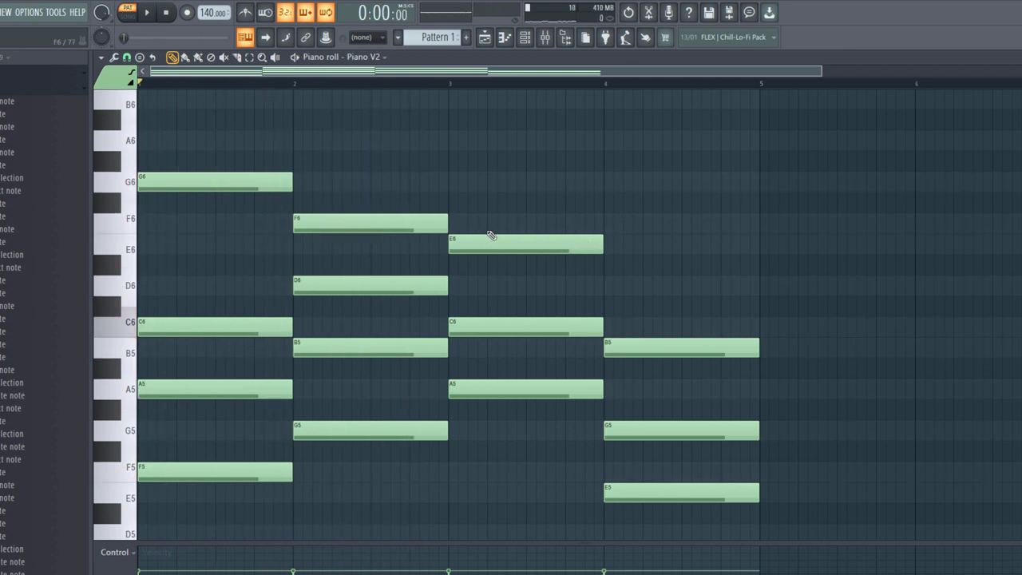
Step: Highlight the bar 3 chord, add a one-bar G6 note on top of it and play the progression
left_click_drag(514, 195, 527, 458)
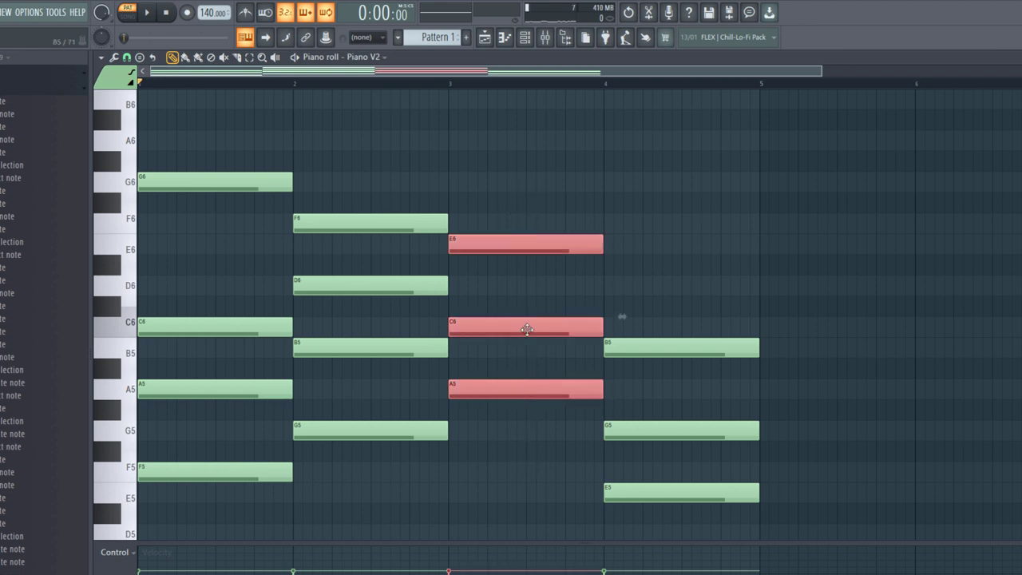
left_click(516, 211)
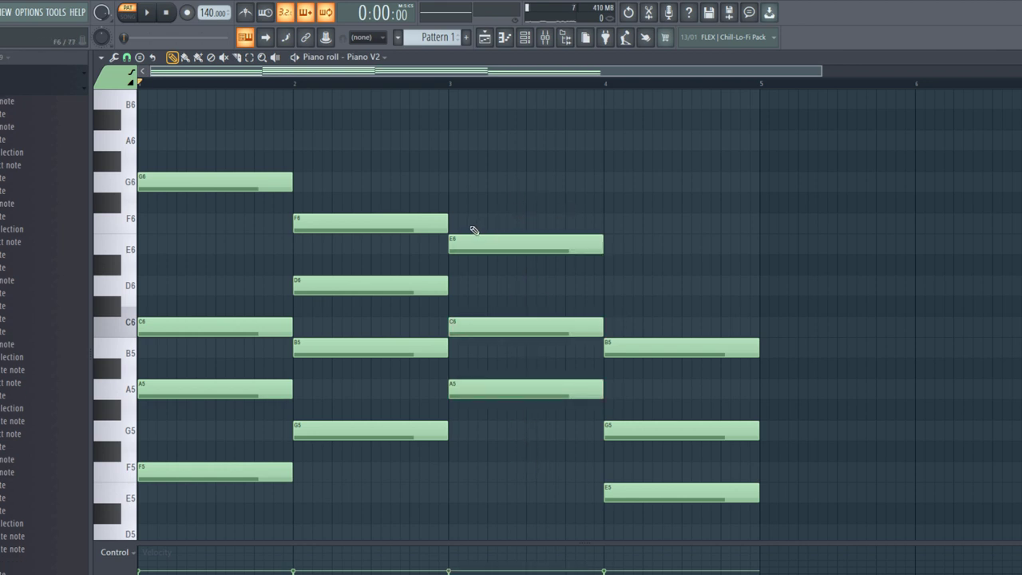
left_click(457, 181)
key("space")
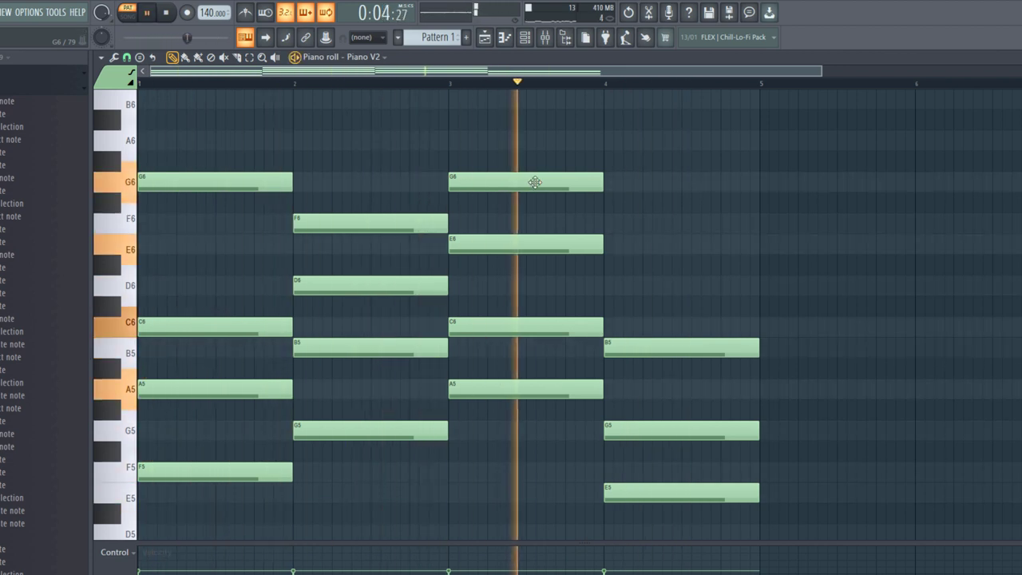
key("space")
Step: Highlight the bar 4 chord, add a one-bar D6 note on top of it and play the progression
scroll(685, 271, "down", 2)
left_click_drag(685, 265, 668, 468)
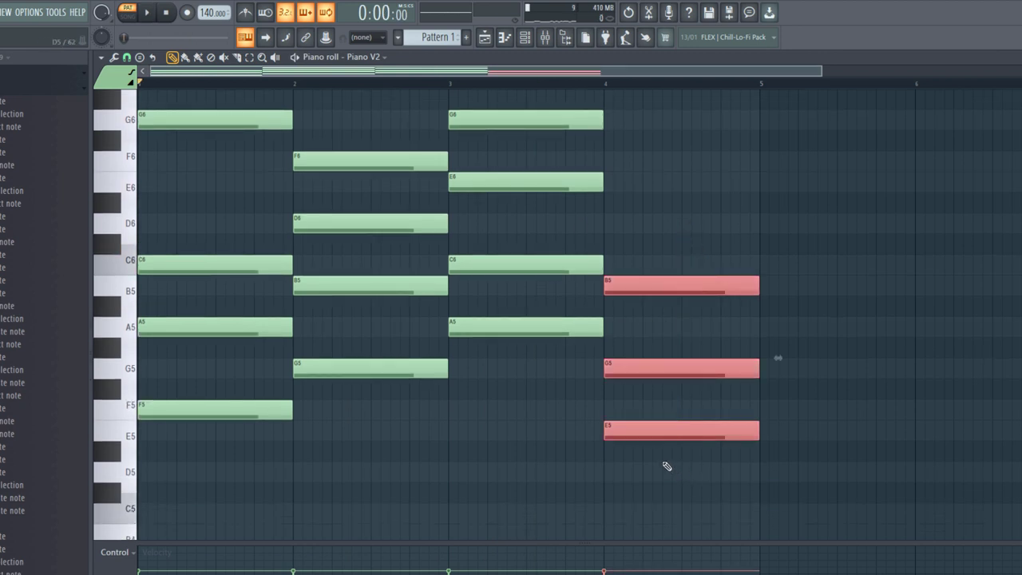
scroll(663, 455, "up", 3)
left_click(614, 351)
key("space")
scroll(599, 287, "down", 2)
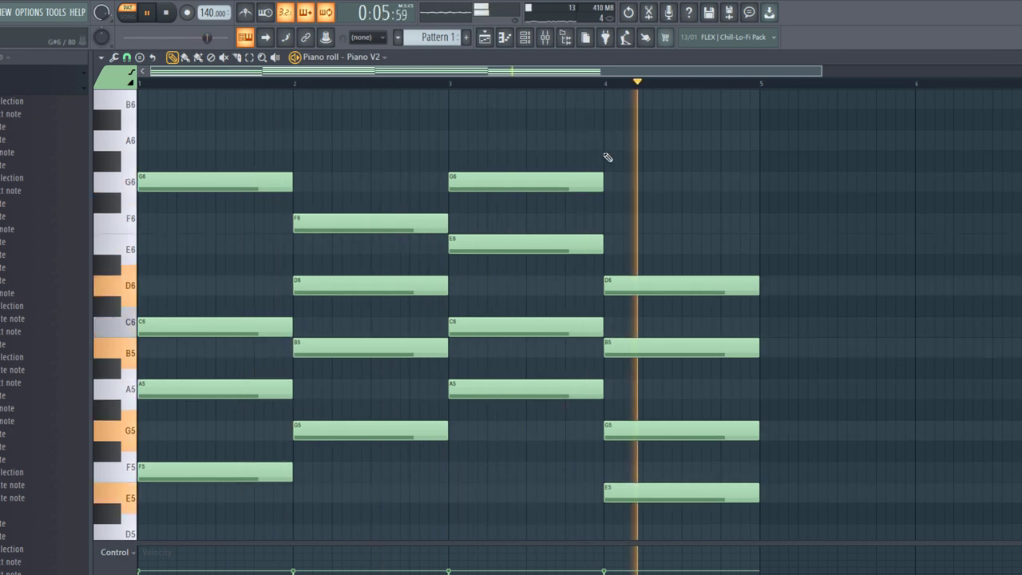
key("space")
Step: Try the top note of the bar 4 chord at F6 with playback and return it to D6
left_click_drag(627, 283, 627, 223)
key("space")
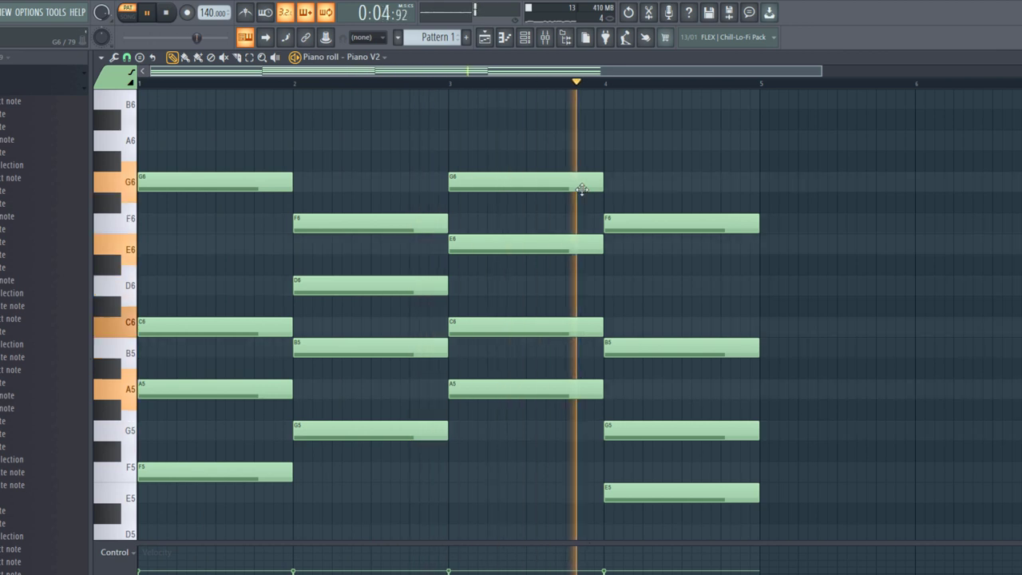
key("space")
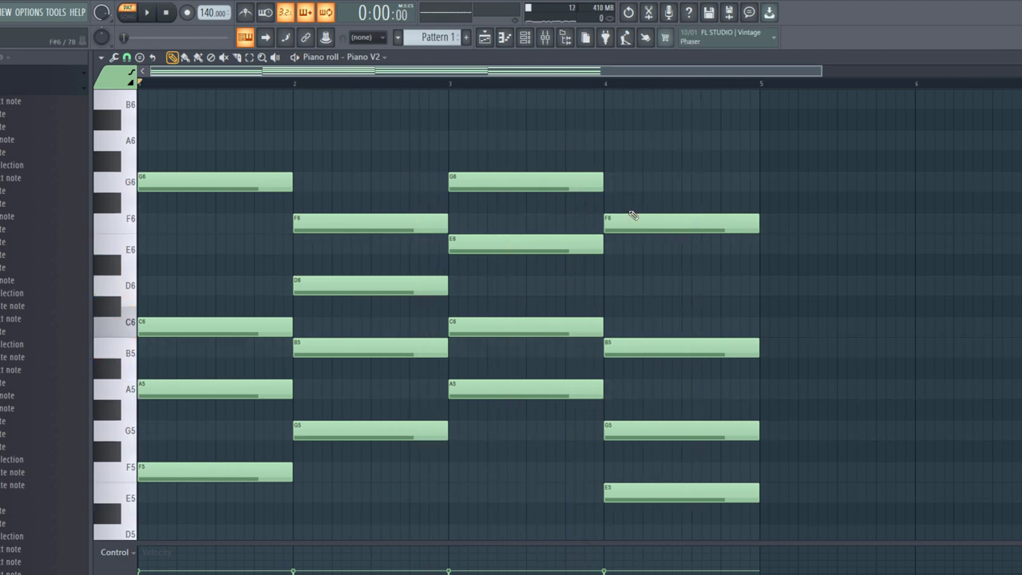
left_click_drag(631, 222, 627, 290)
scroll(621, 278, "down", 3)
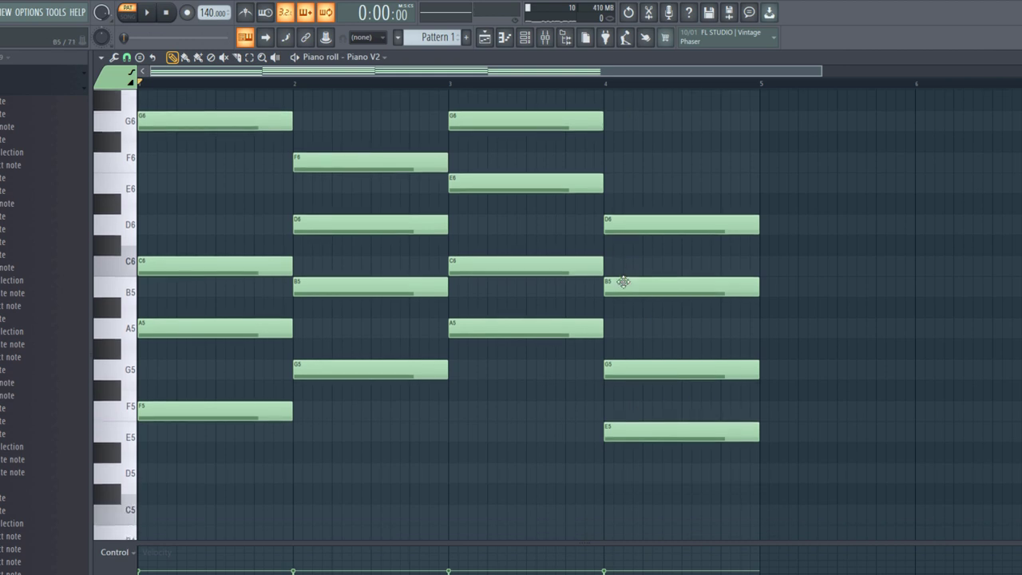
scroll(426, 432, "up", 3)
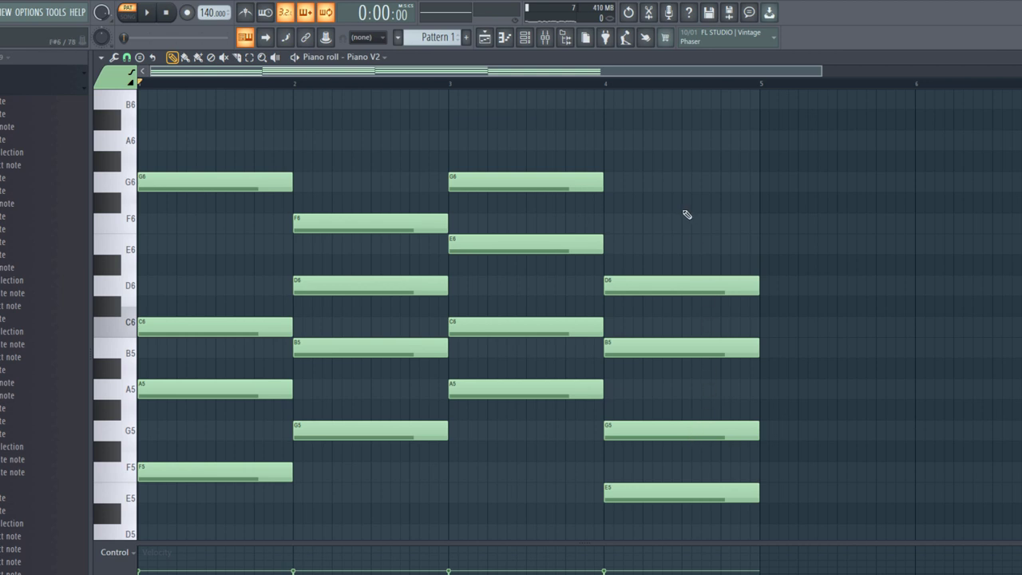
Step: Highlight the extended chords in bars 4, 2 and 3 one at a time, and the bar 4 chord again
left_click_drag(677, 214, 676, 492)
left_click(560, 452)
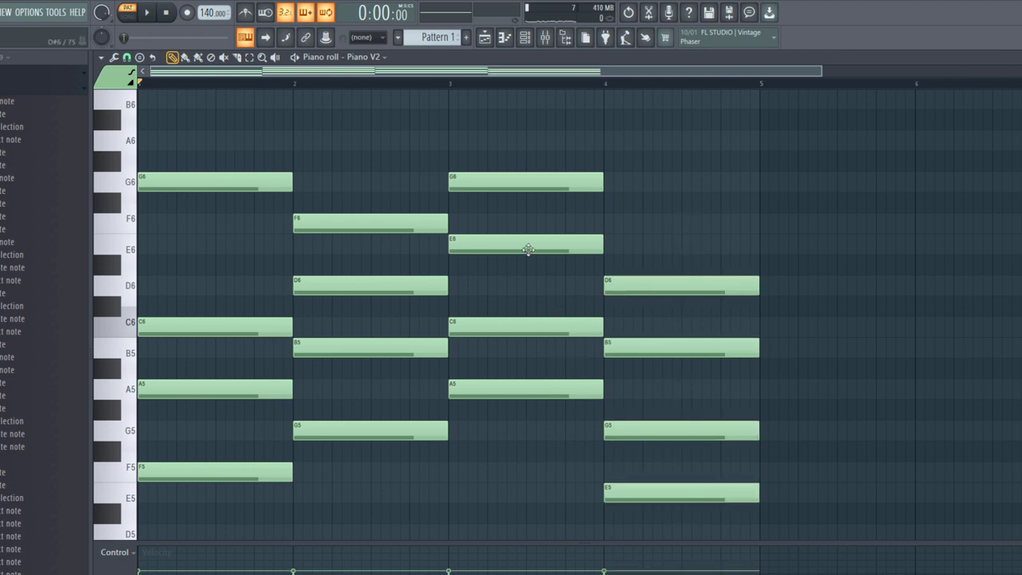
left_click_drag(370, 192, 374, 535)
left_click_drag(490, 153, 495, 339)
scroll(520, 343, "down", 6)
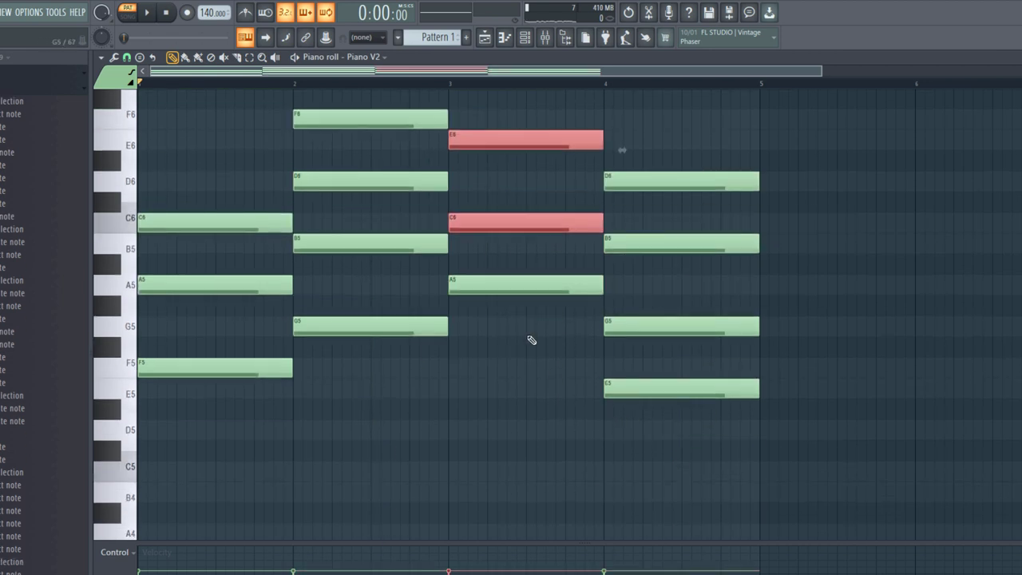
left_click(662, 401)
left_click_drag(666, 78, 664, 388)
left_click(444, 447)
scroll(649, 316, "up", 3)
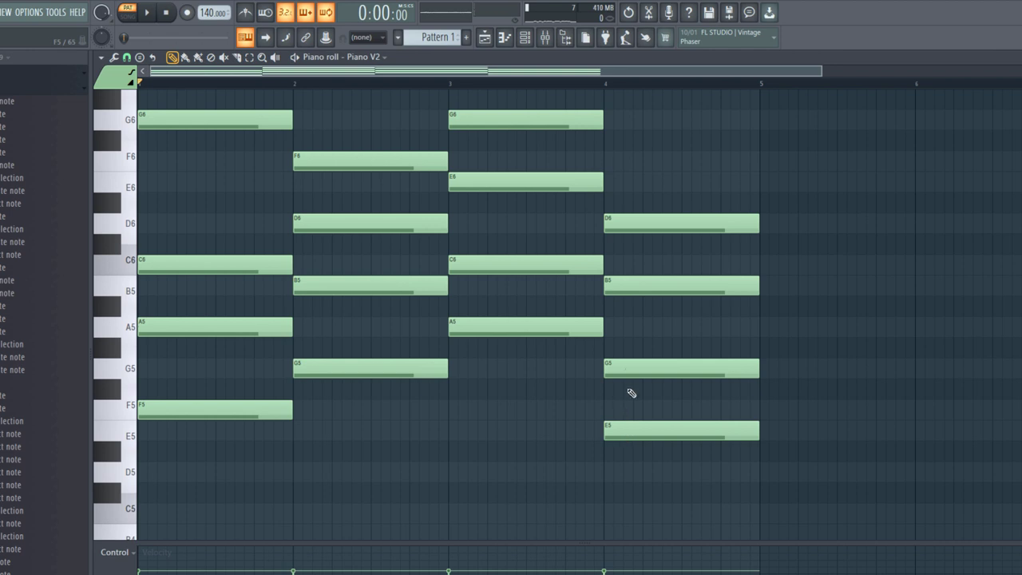
Step: Try the bar 4 chord's G5 note at F5 and at A5 with playback and return it to G5
left_click_drag(624, 371, 624, 419)
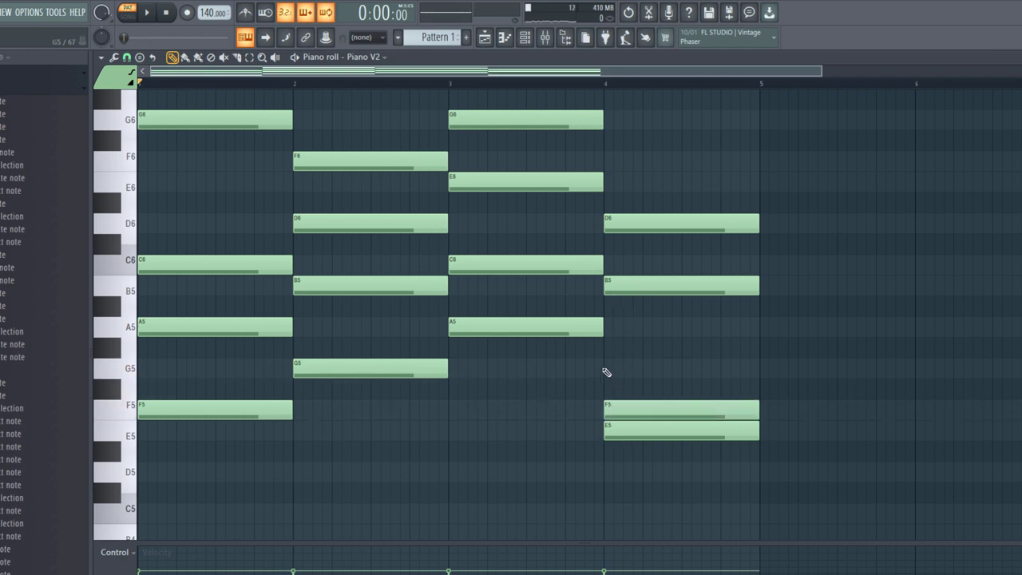
key("space")
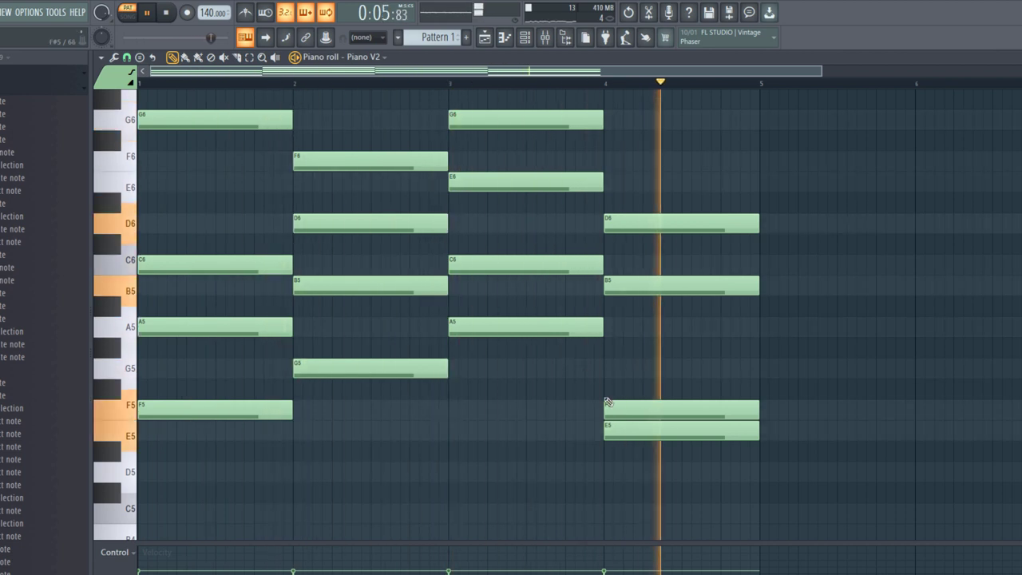
key("space")
left_click_drag(643, 412, 645, 326)
key("space")
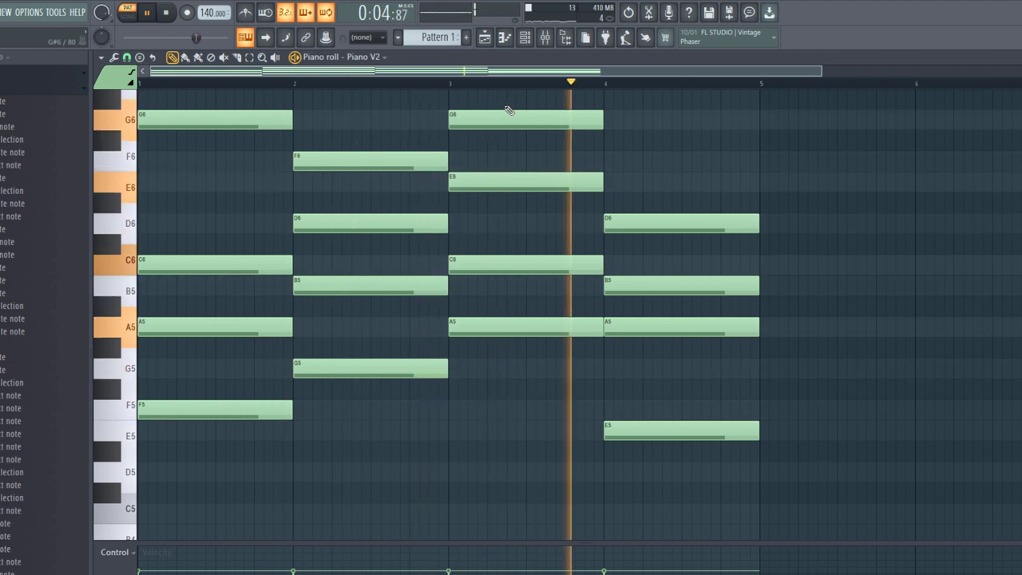
key("space")
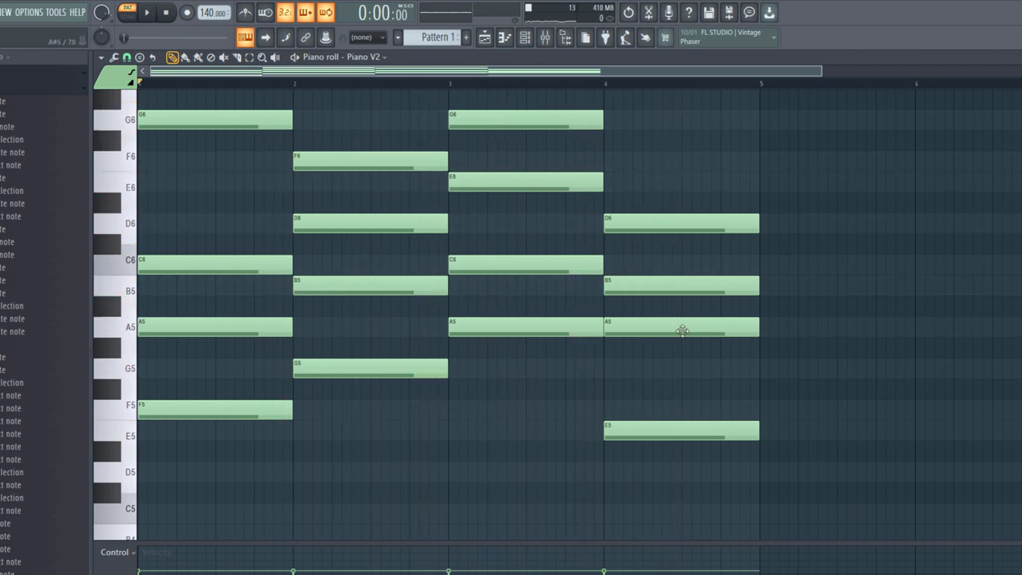
left_click_drag(637, 329, 635, 369)
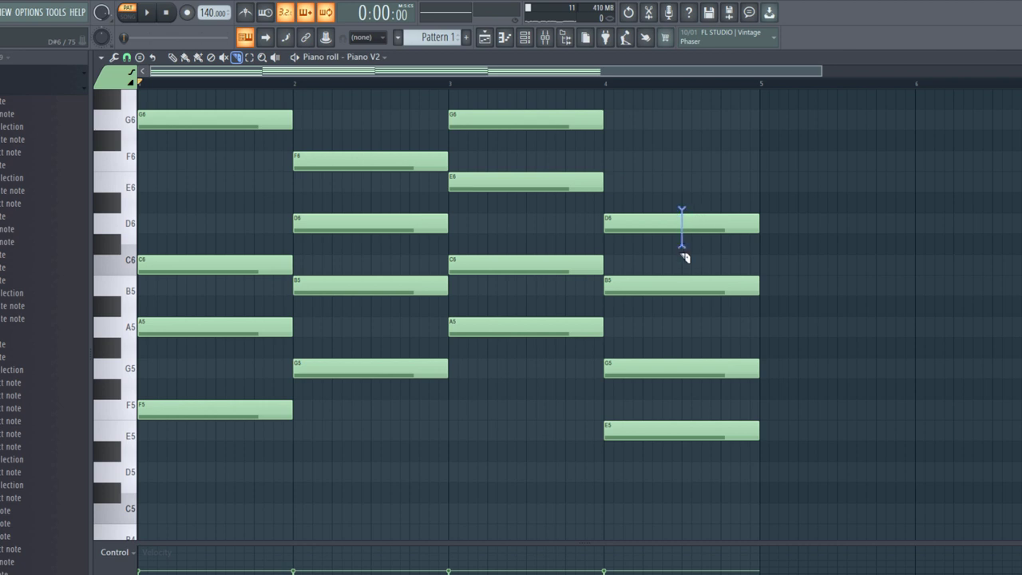
Step: Slice the bar 4 chord in half and raise the G5 note of its second half to A5
left_click_drag(692, 462, 682, 446)
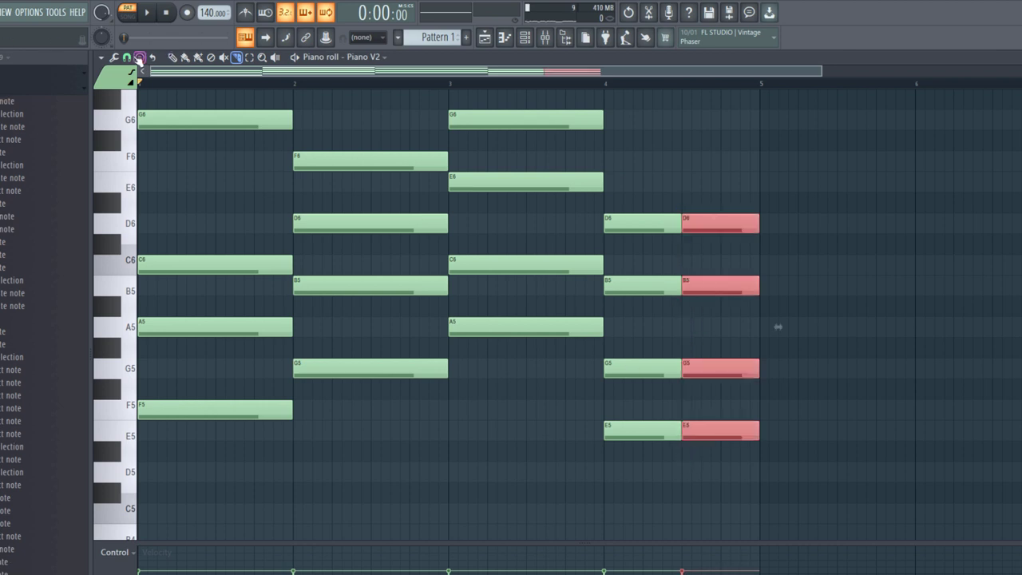
left_click(854, 303)
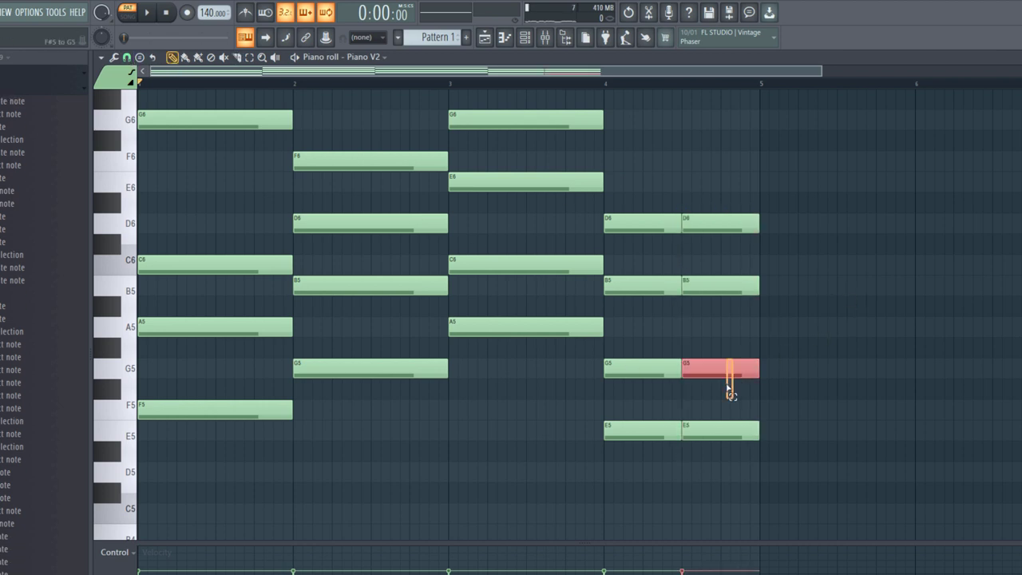
left_click_drag(721, 373, 720, 386)
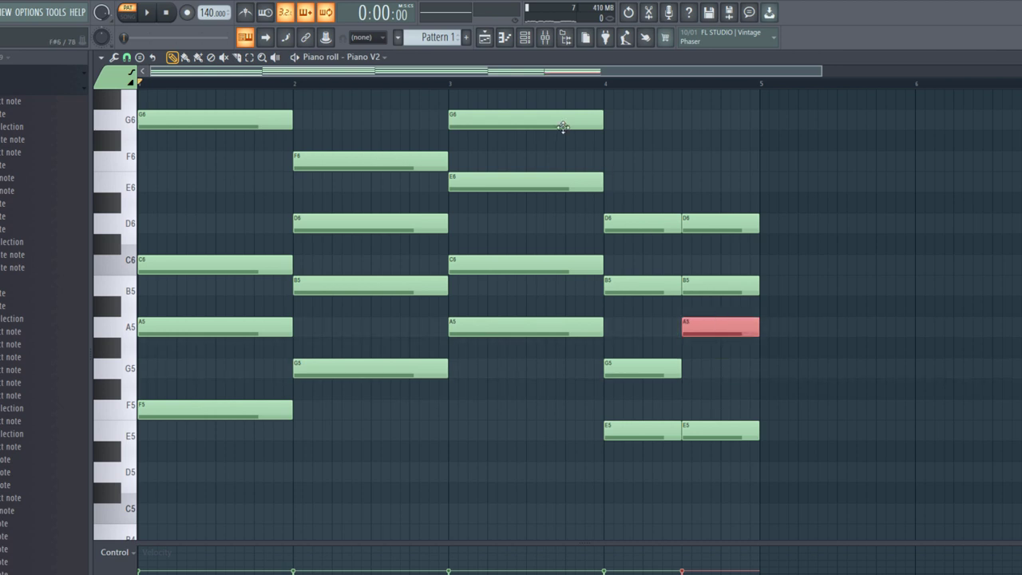
Step: Play the whole progression from the start and clear the note selection
key("space")
left_click(735, 141)
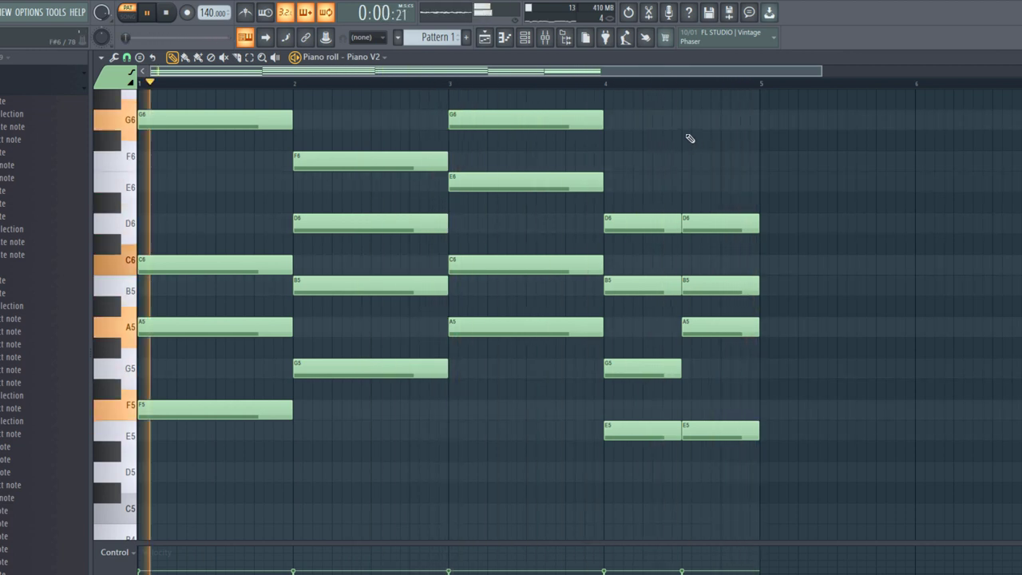
key("space")
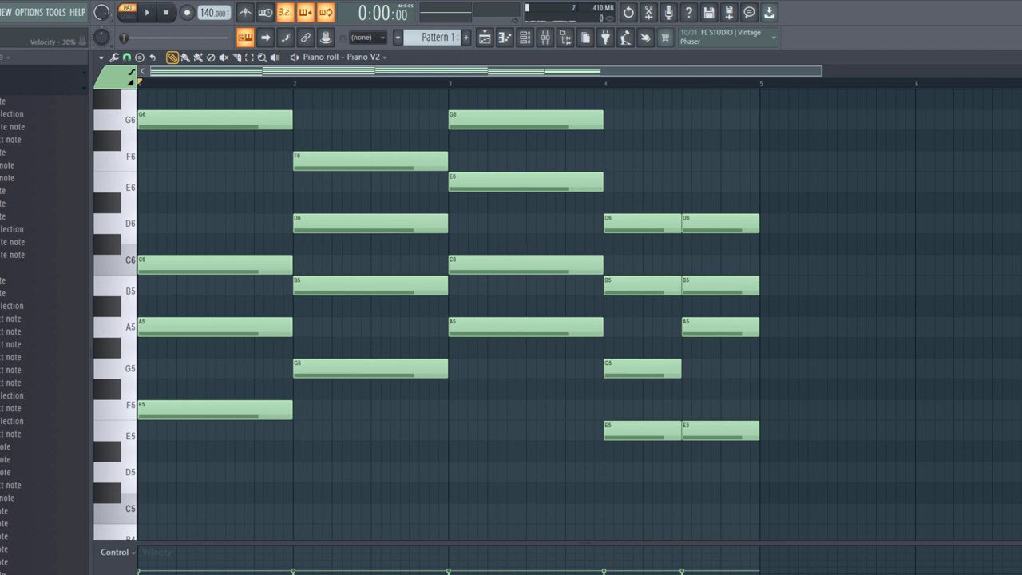
Step: Try bar 1's F5 note one octave higher, play it in both positions for comparison, and return it to F5
scroll(477, 506, "up", 3)
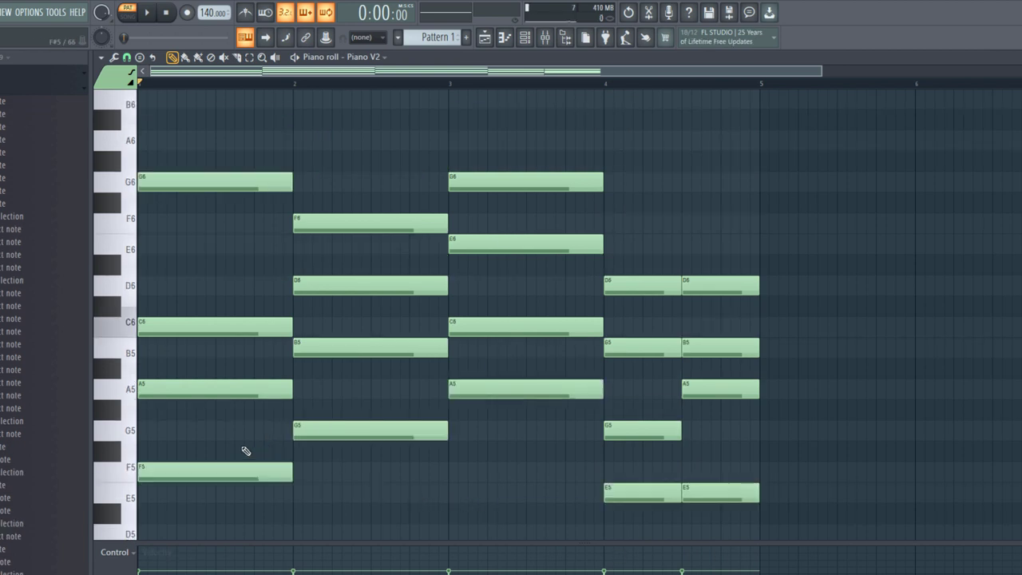
scroll(246, 451, "down", 3)
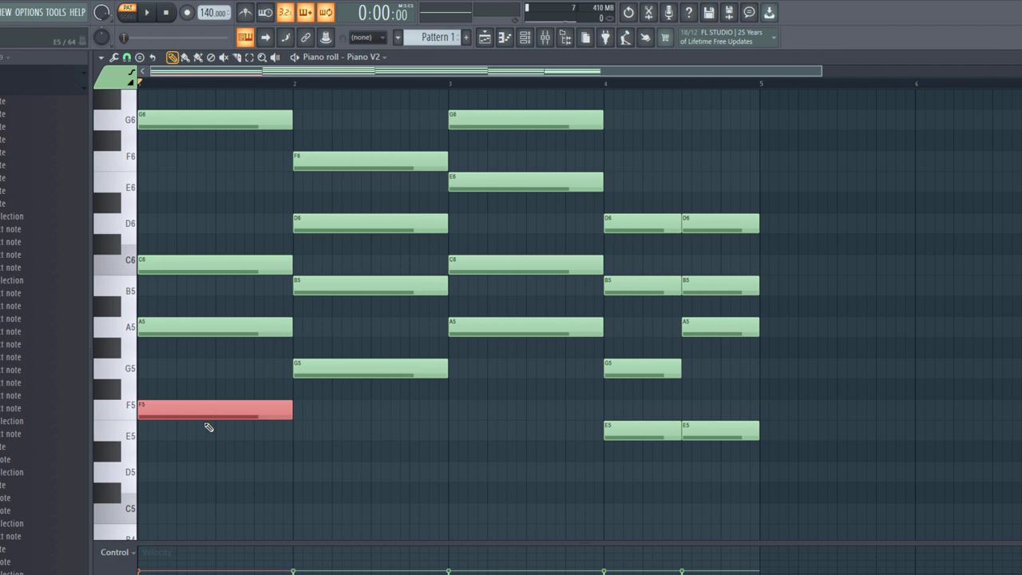
key("ctrl+Up")
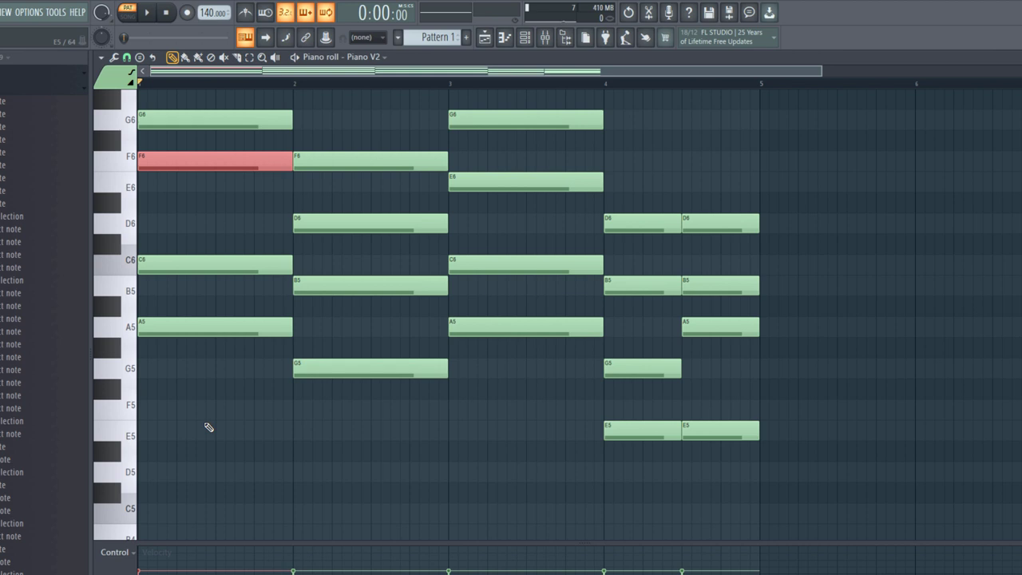
key("space")
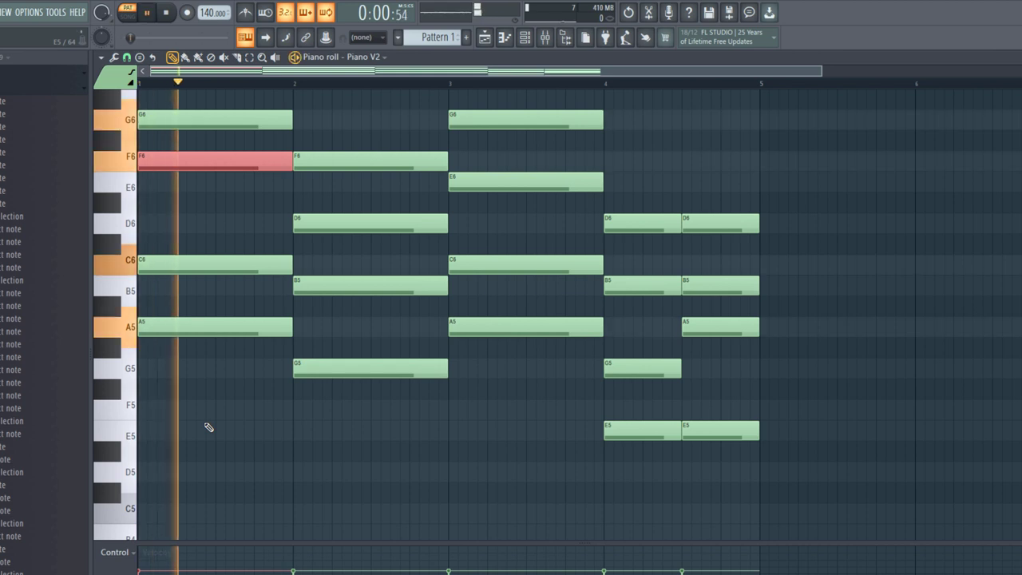
key("space")
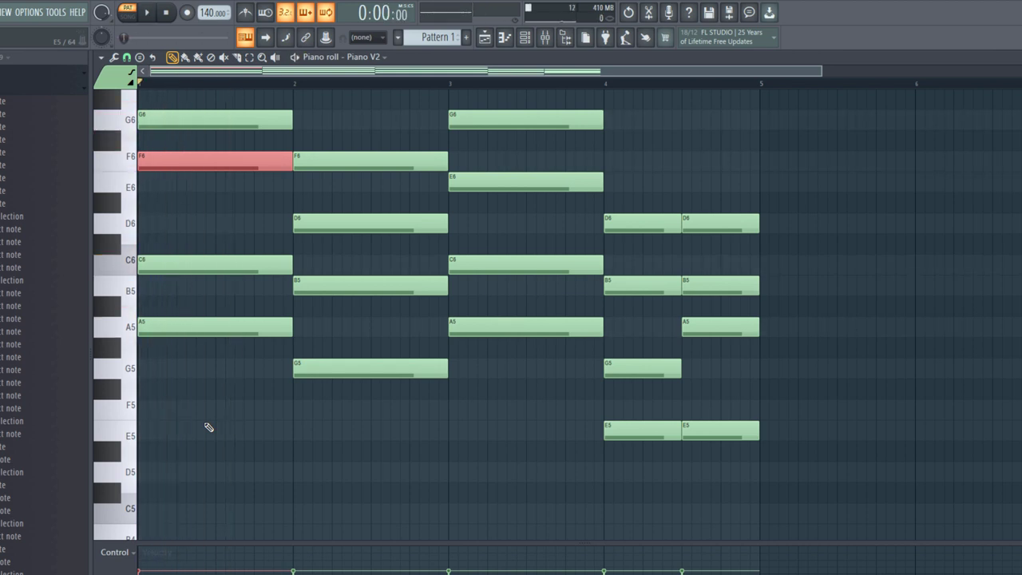
key("ctrl+Down")
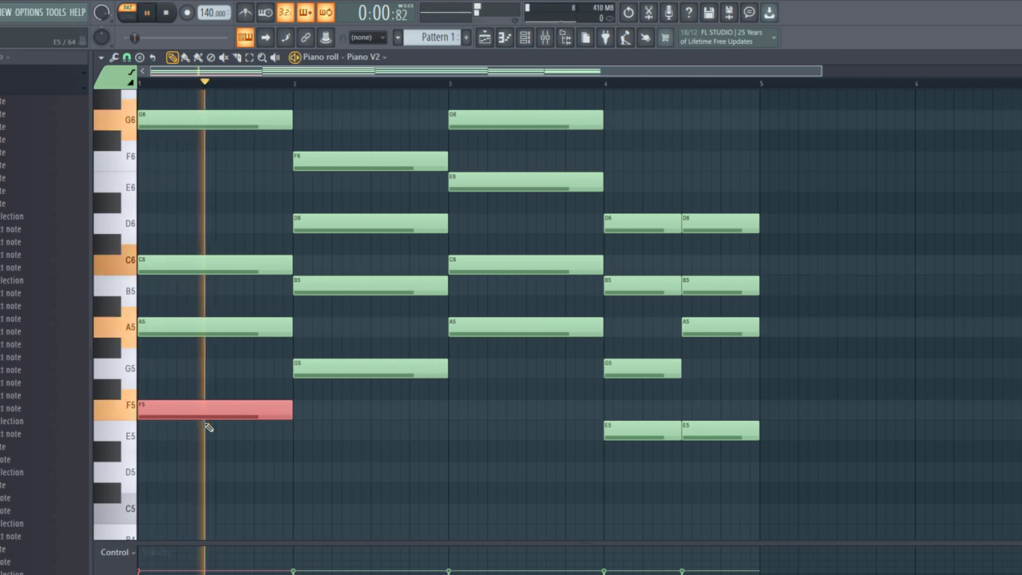
key("space")
key("ctrl+Up")
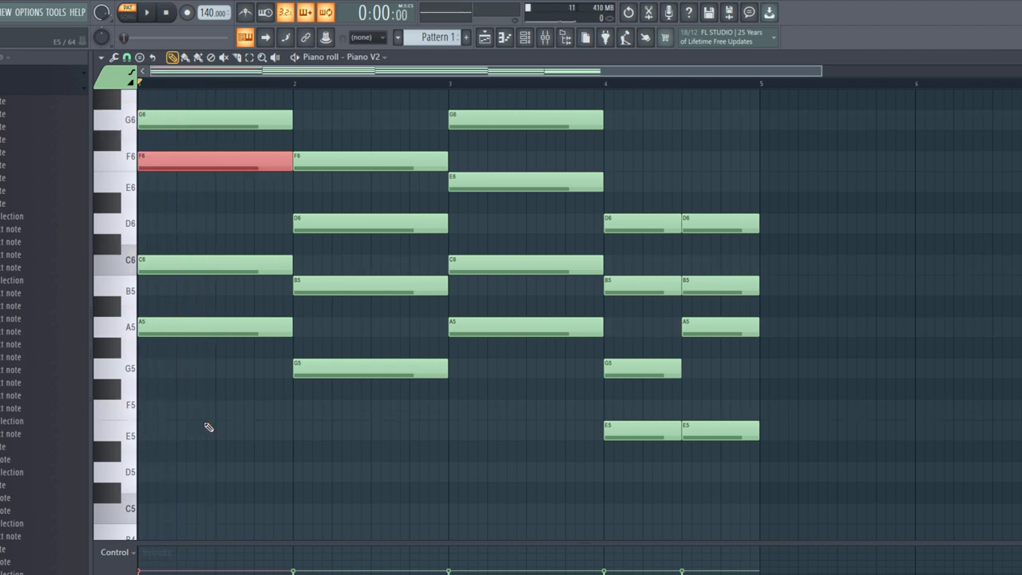
key("ctrl+Down")
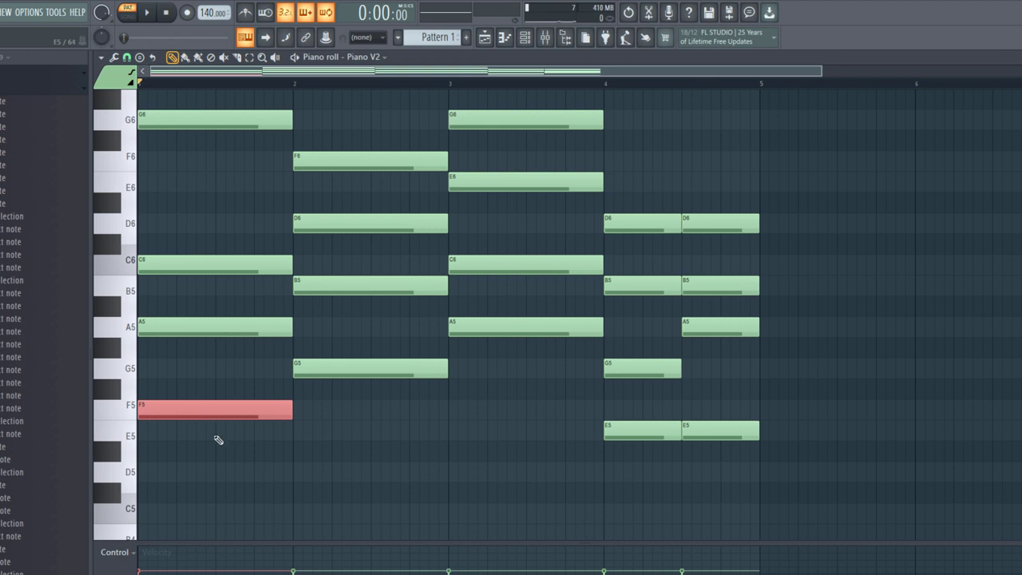
Step: Try bar 1's C6 note one octave lower at C5 with playback and return it to C6
left_click(224, 270)
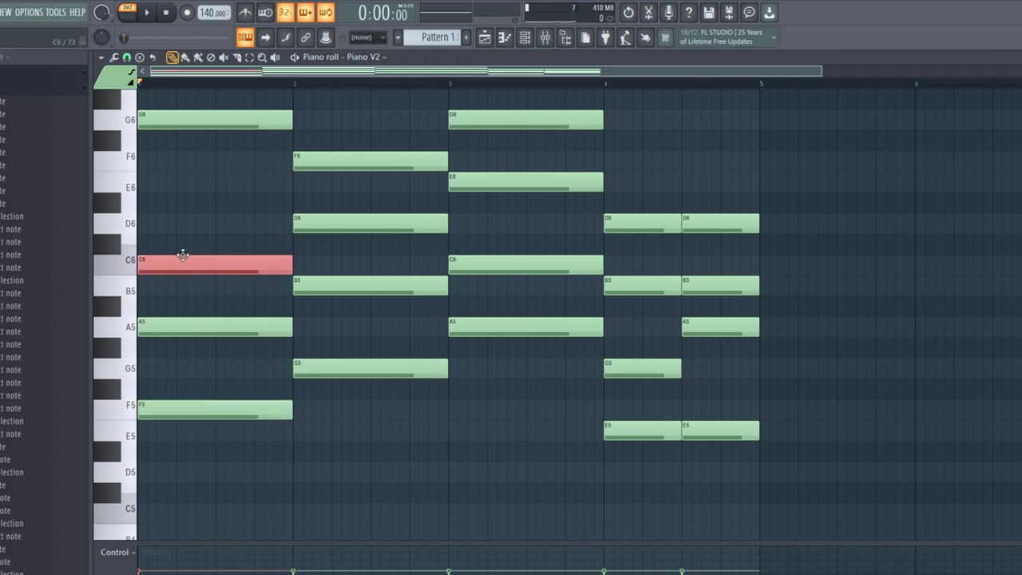
key("ctrl+Down")
scroll(189, 260, "down", 3)
key("space")
key("space")
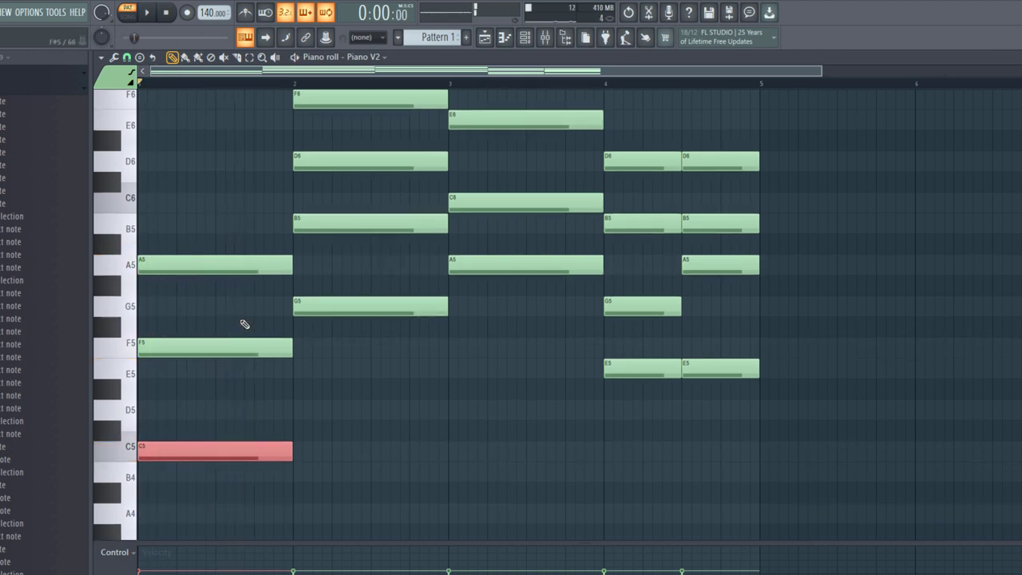
key("space")
scroll(246, 342, "up", 3)
key("ctrl+Up")
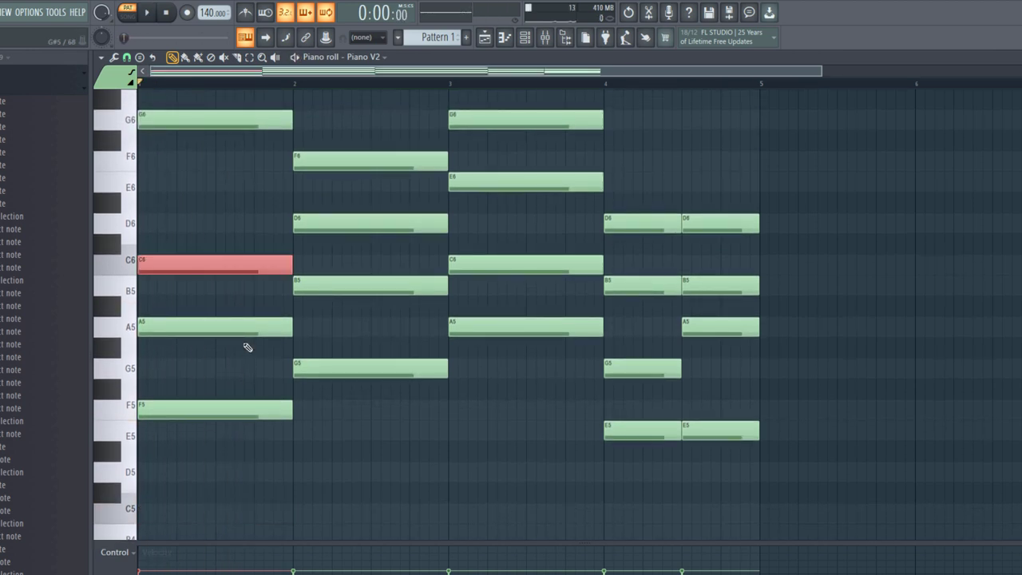
Step: Raise bar 1's F5 note and both E5 notes in bar 4 by one octave, and play the progression
scroll(252, 359, "up", 3)
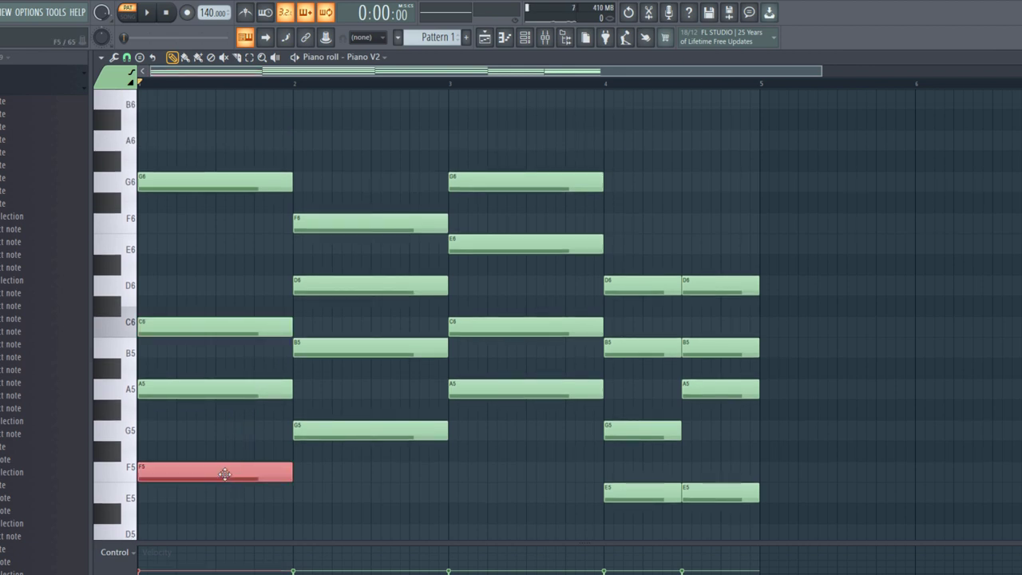
key("ctrl+Up")
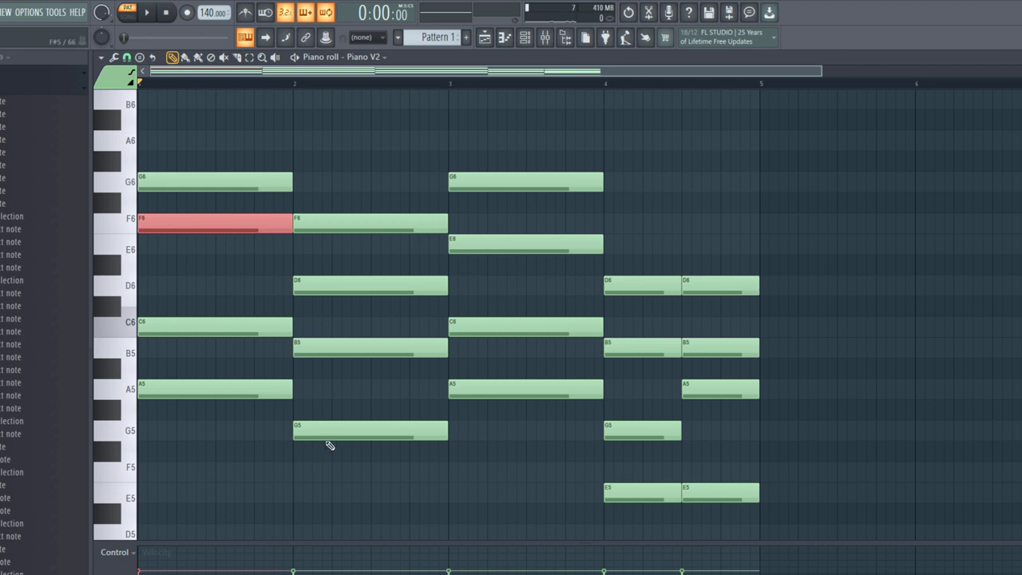
left_click_drag(619, 471, 773, 511)
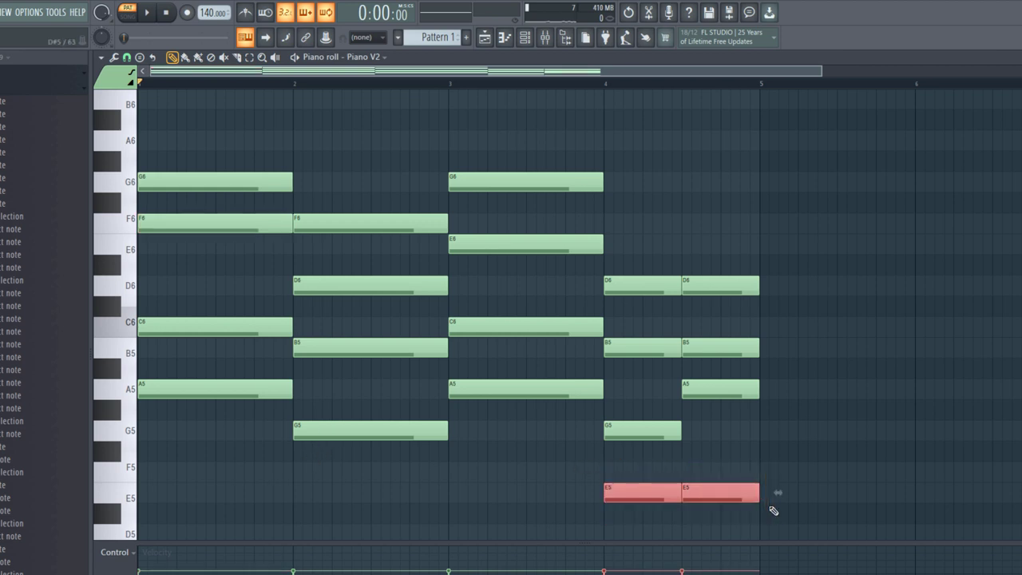
key("ctrl+Up")
key("space")
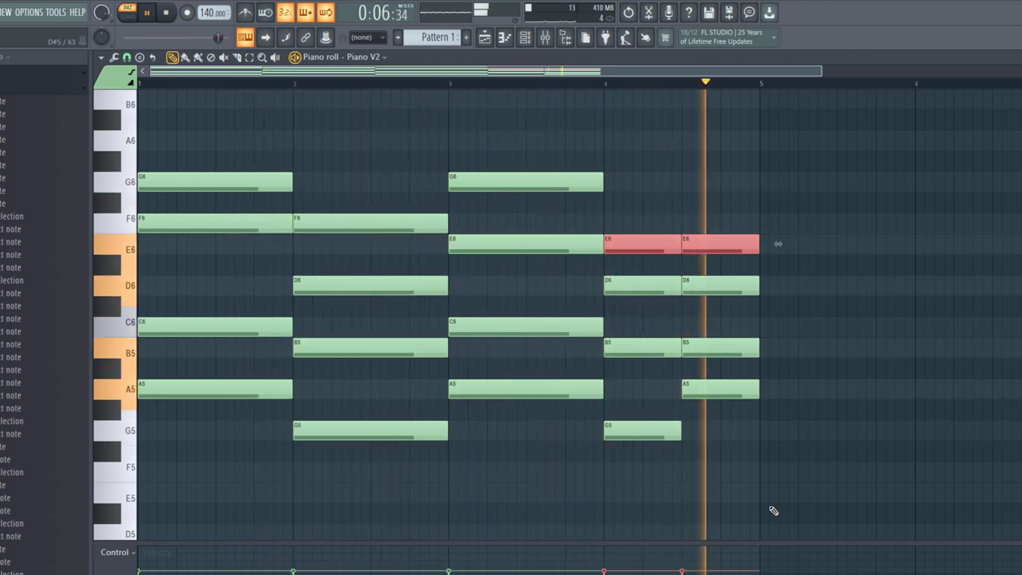
key("space")
left_click(774, 510)
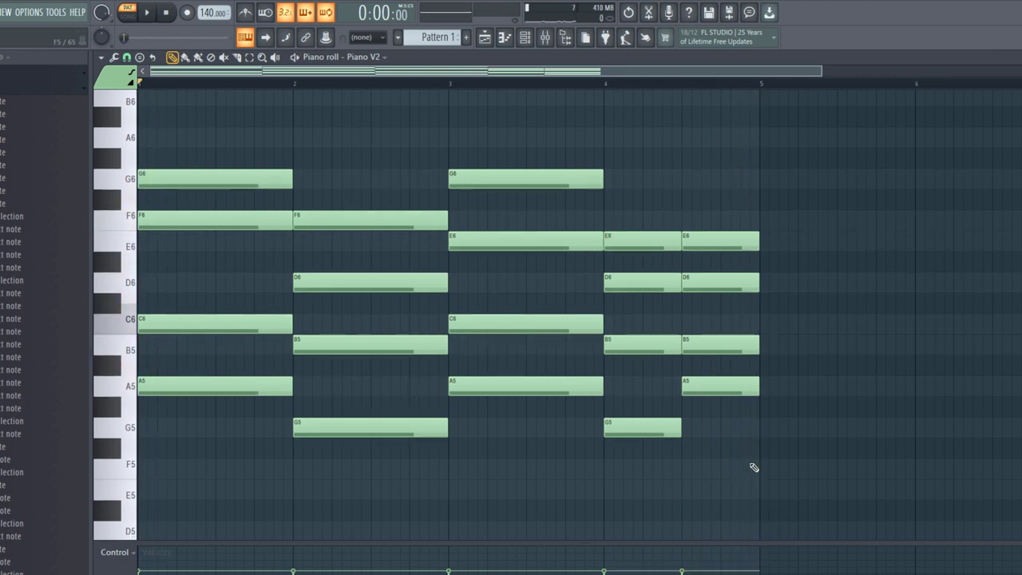
Step: Transpose the whole progression down one octave and play it from the start
key("ctrl+Down")
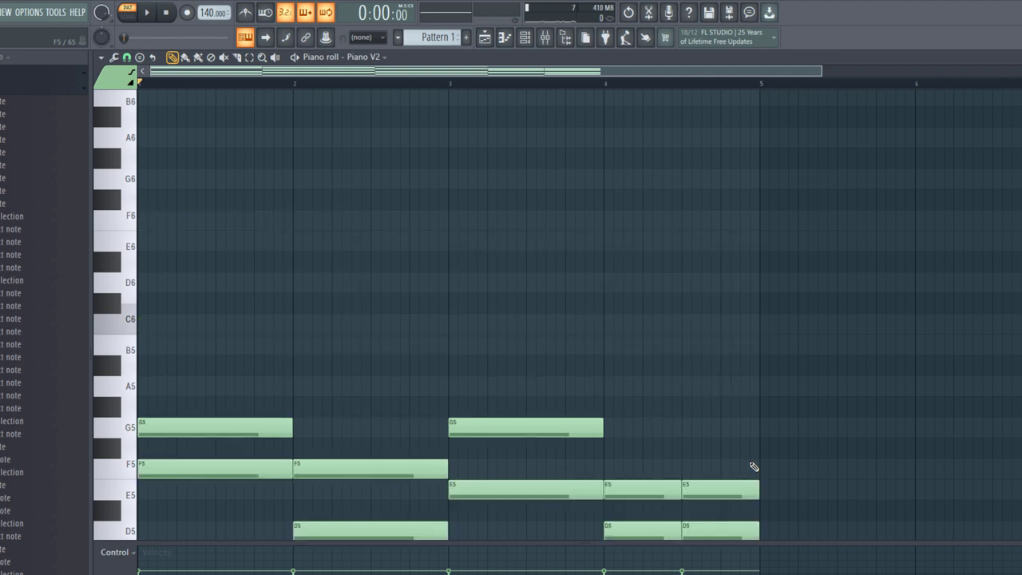
scroll(658, 429, "down", 4)
key("space")
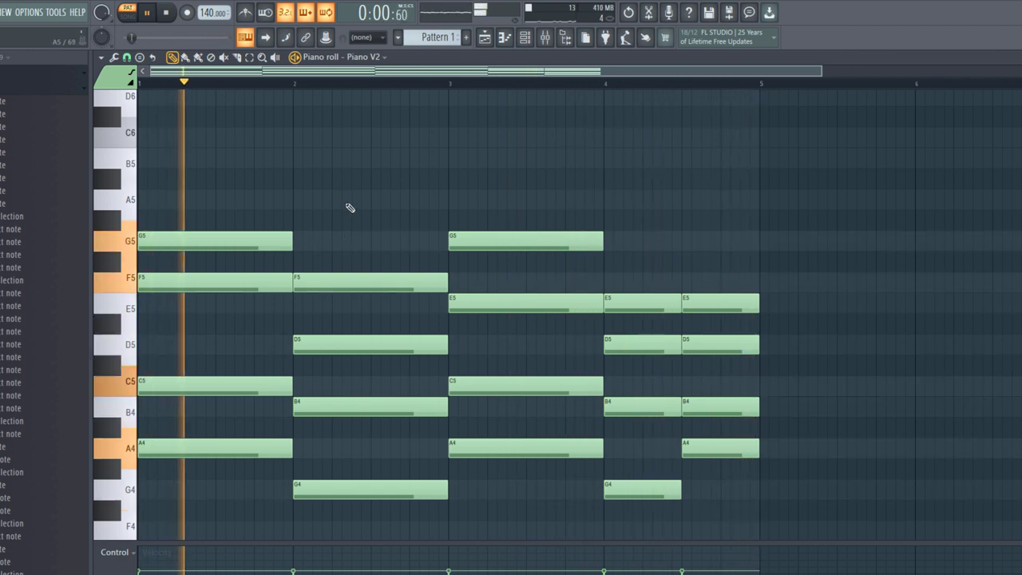
key("space")
scroll(348, 238, "down", 1)
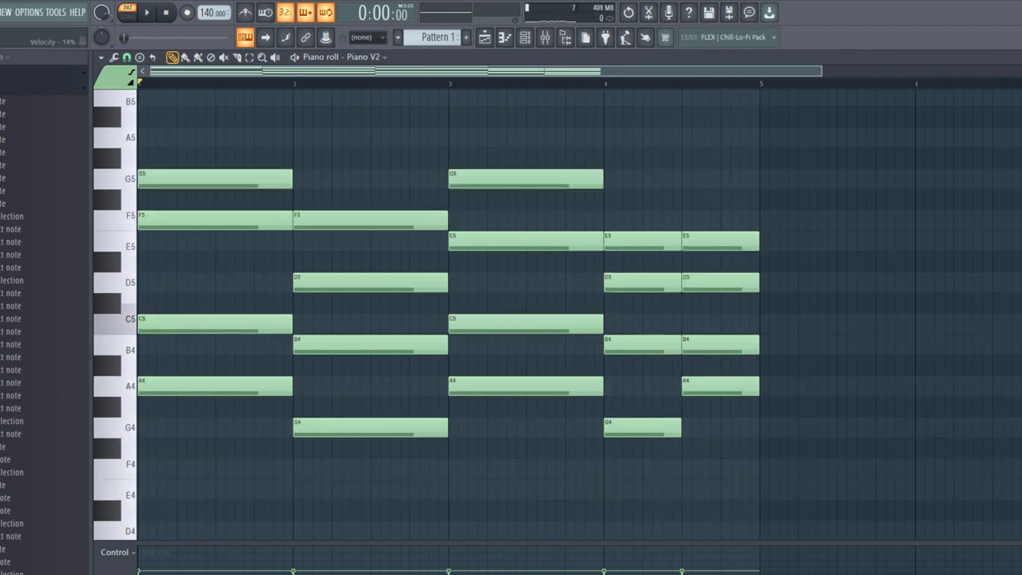